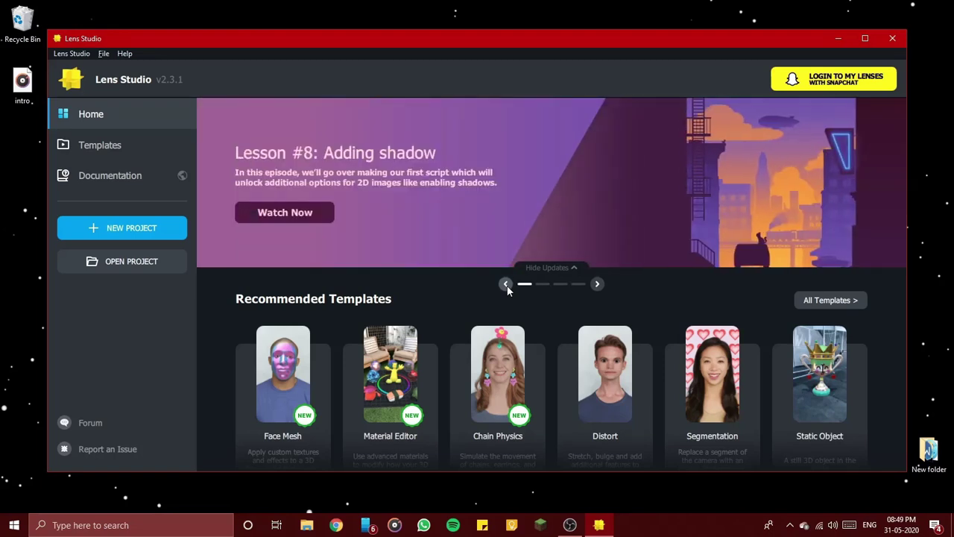
Create a new blank lens project.
{"action": "scroll", "coordinate": [510, 297], "scroll_direction": "down", "scroll_amount": 2}
{"action": "scroll", "coordinate": [510, 296], "scroll_direction": "up", "scroll_amount": 2}
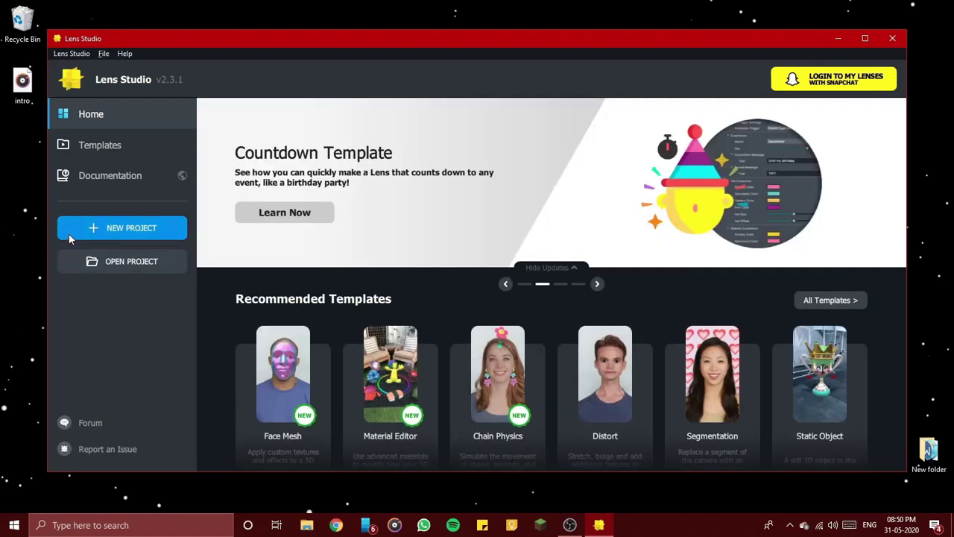
{"action": "left_click", "coordinate": [169, 228]}
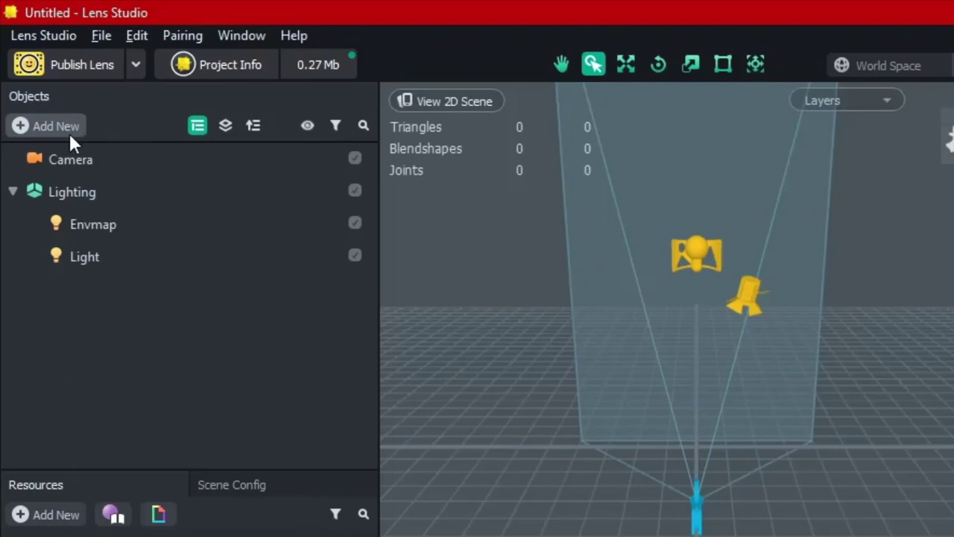
Add a Face Stretch effect to the scene.
{"action": "left_click", "coordinate": [72, 126]}
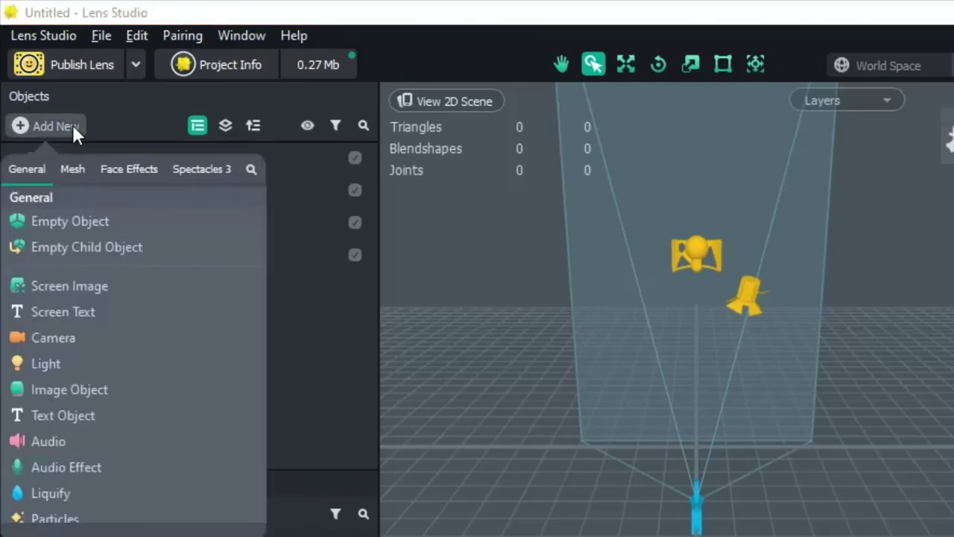
{"action": "left_click", "coordinate": [133, 170]}
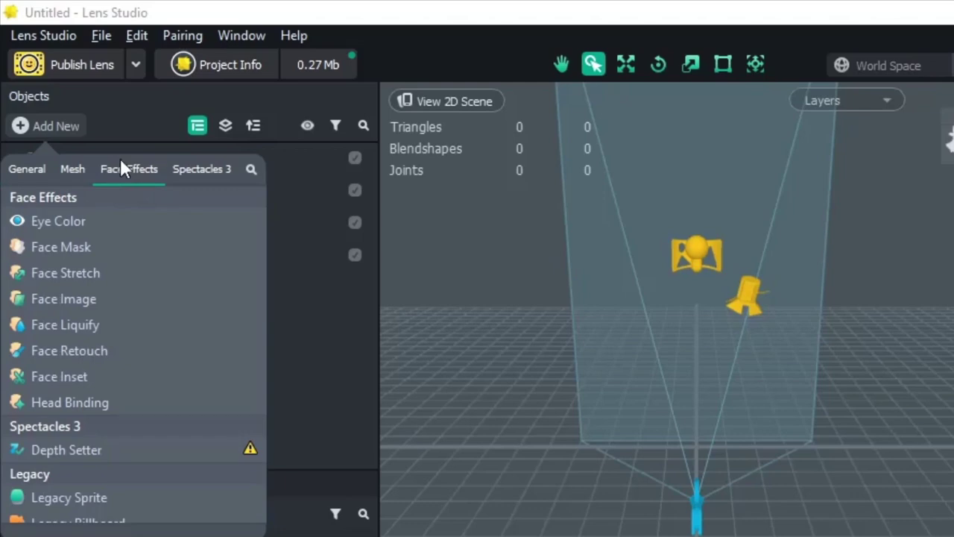
{"action": "left_click", "coordinate": [132, 271]}
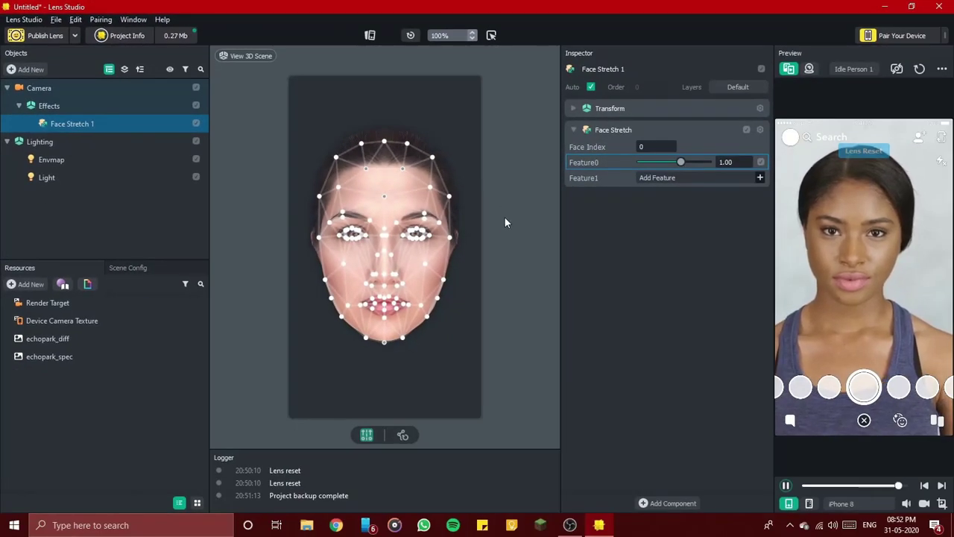
Move the chin and lower-face points of the Face Stretch mesh upward to shorten the lower face.
{"action": "scroll", "coordinate": [504, 220], "scroll_direction": "down", "scroll_amount": 1}
{"action": "scroll", "coordinate": [504, 221], "scroll_direction": "up", "scroll_amount": 2}
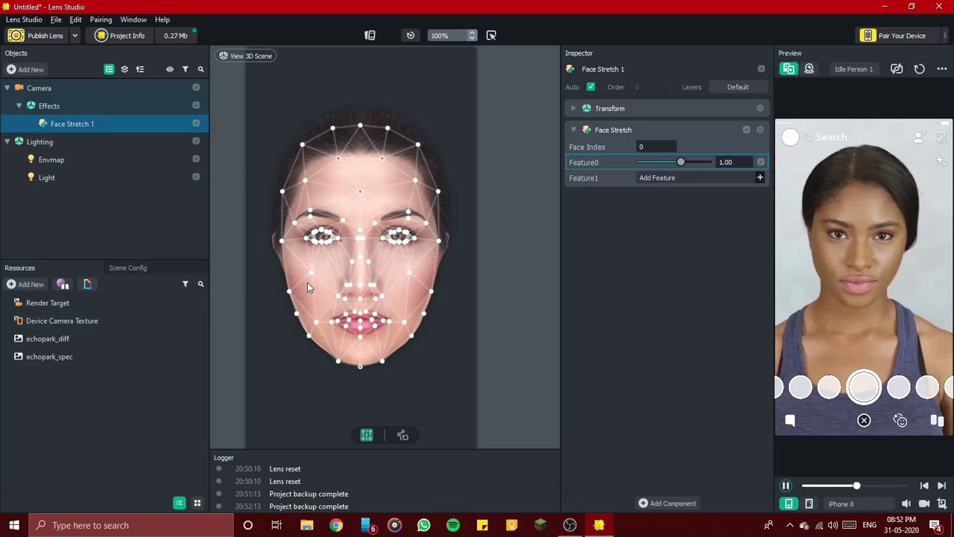
{"action": "left_click_drag", "start_coordinate": [269, 285], "coordinate": [497, 390]}
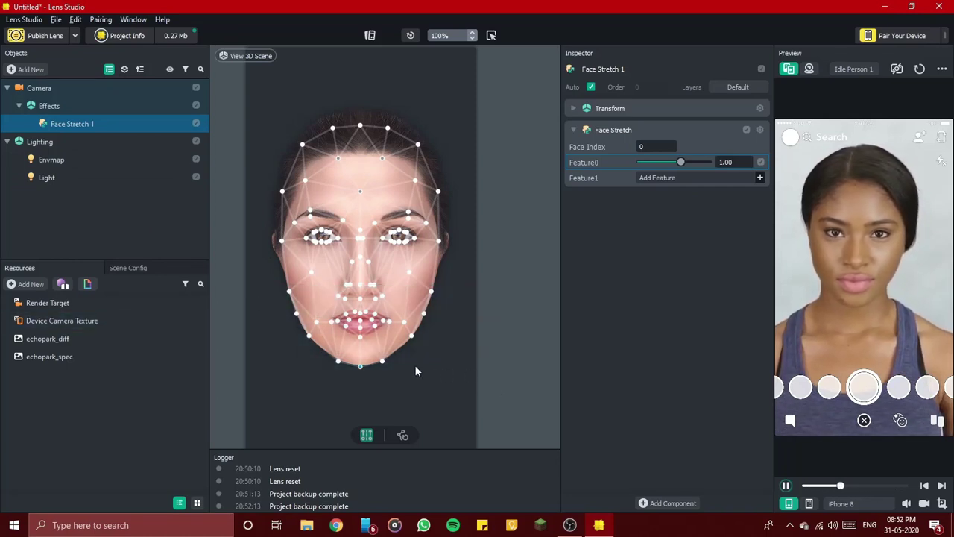
{"action": "left_click_drag", "start_coordinate": [383, 365], "coordinate": [366, 341]}
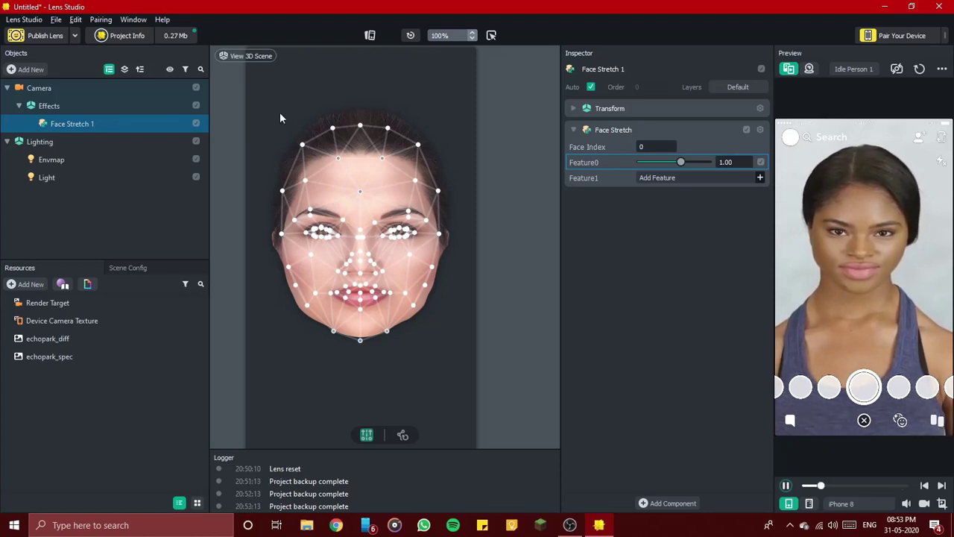
Lower the hairline points of the Face Stretch mesh slightly and reshape the cheek and jaw points along the face's sides.
{"action": "left_click_drag", "start_coordinate": [251, 109], "coordinate": [486, 204]}
{"action": "left_click", "coordinate": [360, 127]}
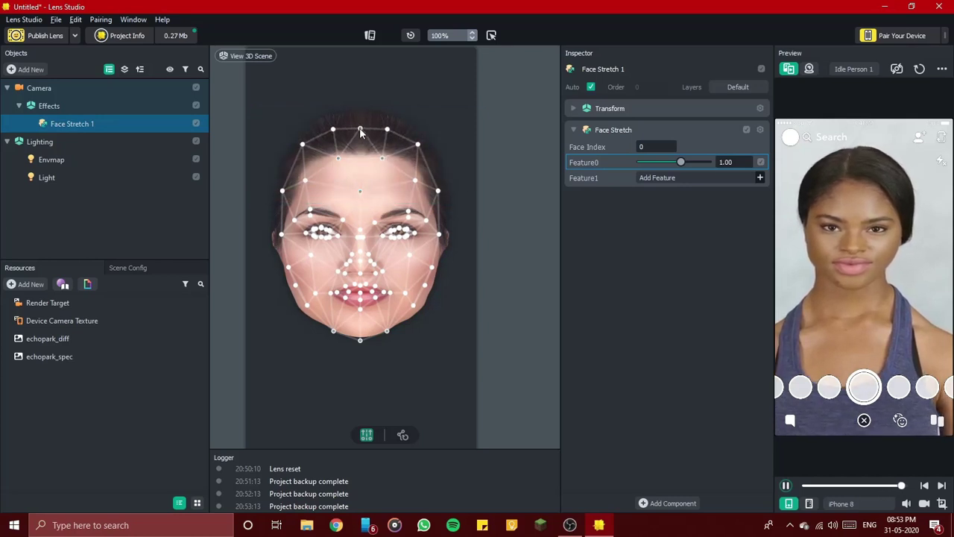
{"action": "left_click_drag", "start_coordinate": [333, 129], "coordinate": [333, 132]}
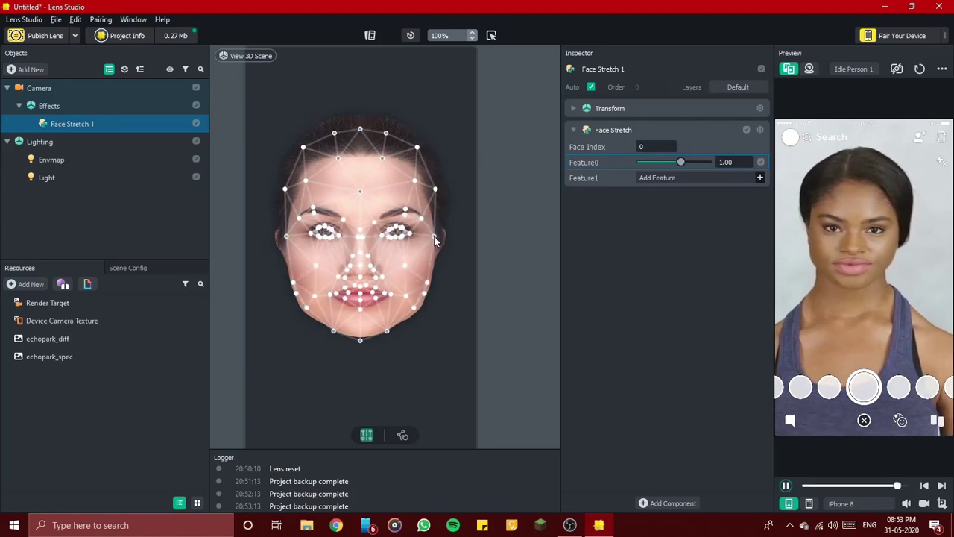
{"action": "mouse_move", "coordinate": [414, 306]}
{"action": "left_mouse_down"}
{"action": "mouse_move", "coordinate": [432, 339]}
{"action": "mouse_move", "coordinate": [427, 269]}
{"action": "mouse_move", "coordinate": [432, 333]}
{"action": "mouse_move", "coordinate": [451, 292]}
{"action": "mouse_move", "coordinate": [457, 319]}
{"action": "mouse_move", "coordinate": [460, 299]}
{"action": "mouse_move", "coordinate": [440, 278]}
{"action": "mouse_move", "coordinate": [408, 309]}
{"action": "mouse_move", "coordinate": [424, 299]}
{"action": "left_mouse_up"}
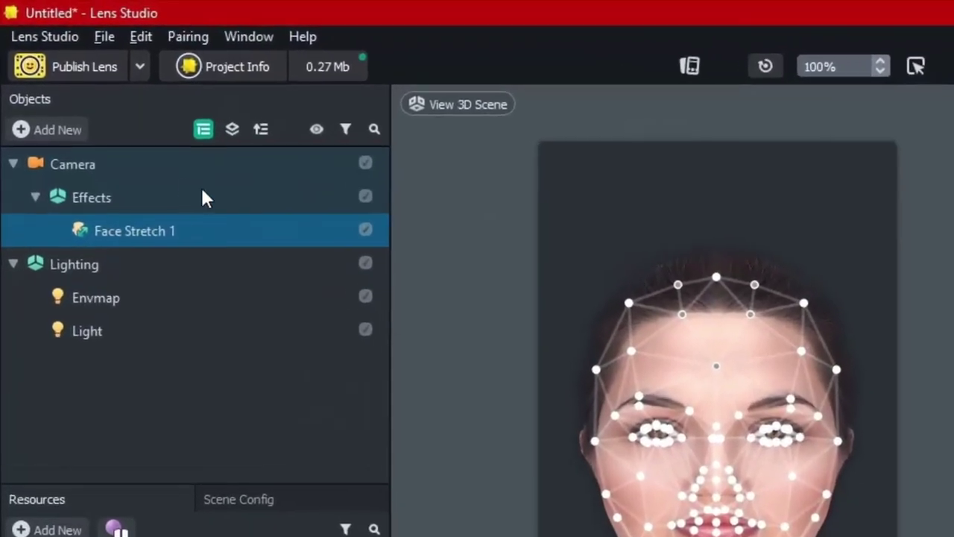
Add a Face Liquify effect and select its liquify point on the eye at the image's right.
{"action": "left_click", "coordinate": [31, 106]}
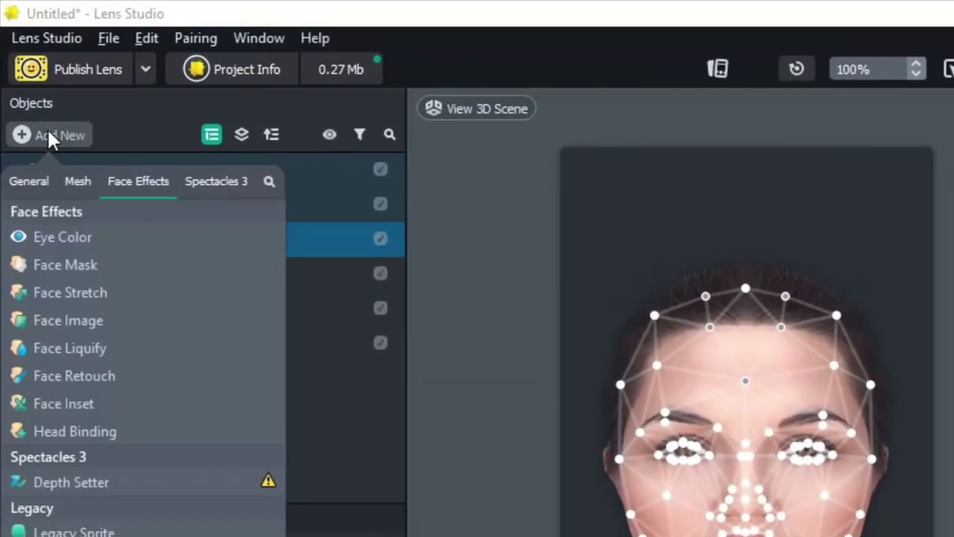
{"action": "left_click", "coordinate": [137, 351]}
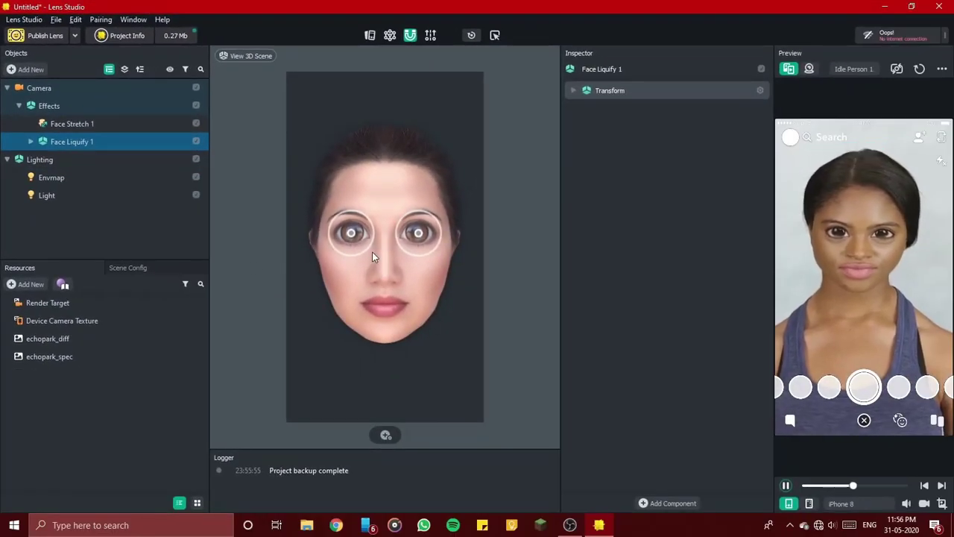
{"action": "left_click", "coordinate": [417, 235]}
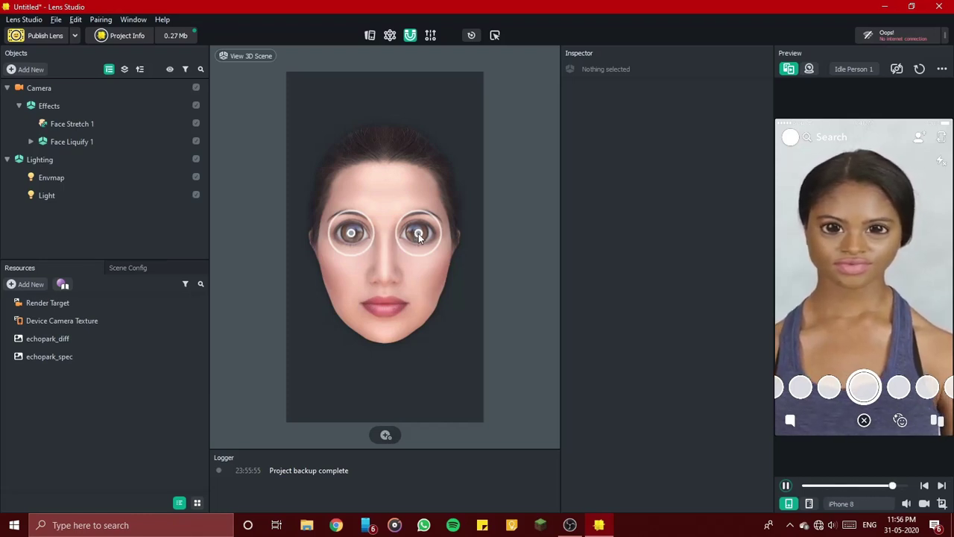
{"action": "left_click", "coordinate": [419, 235]}
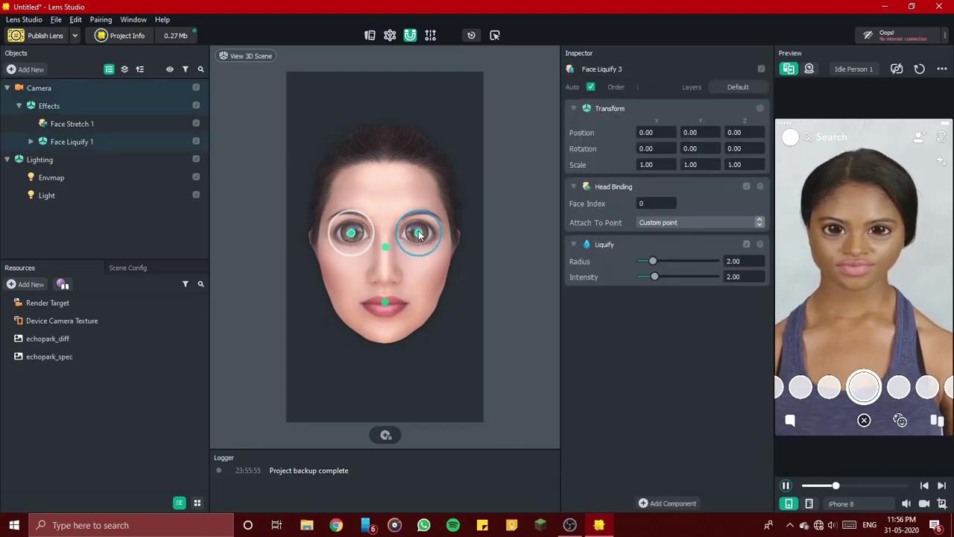
Select the liquify points on both eyes together and move them slightly upward, just above the pupils.
{"action": "key", "text": "ctrl+a"}
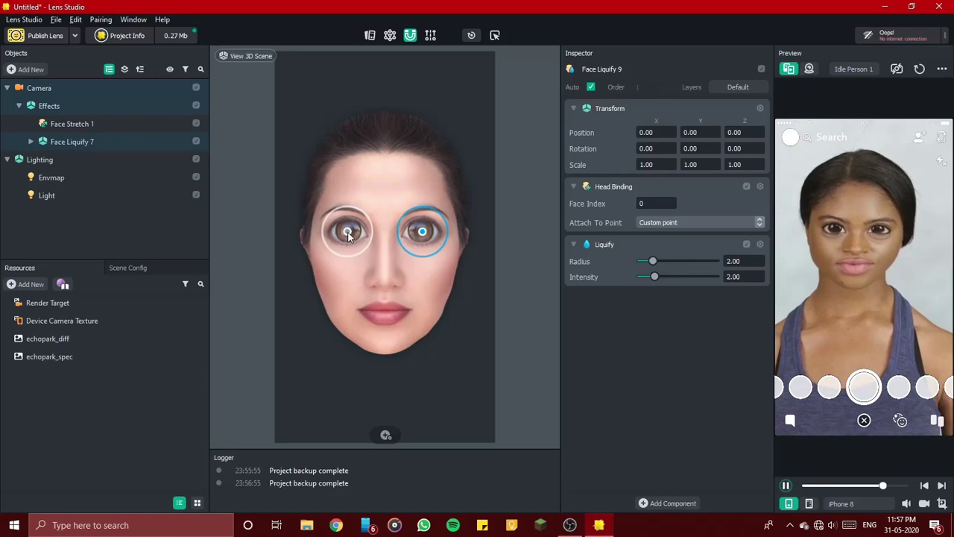
{"action": "left_click", "coordinate": [348, 234], "text": "shift"}
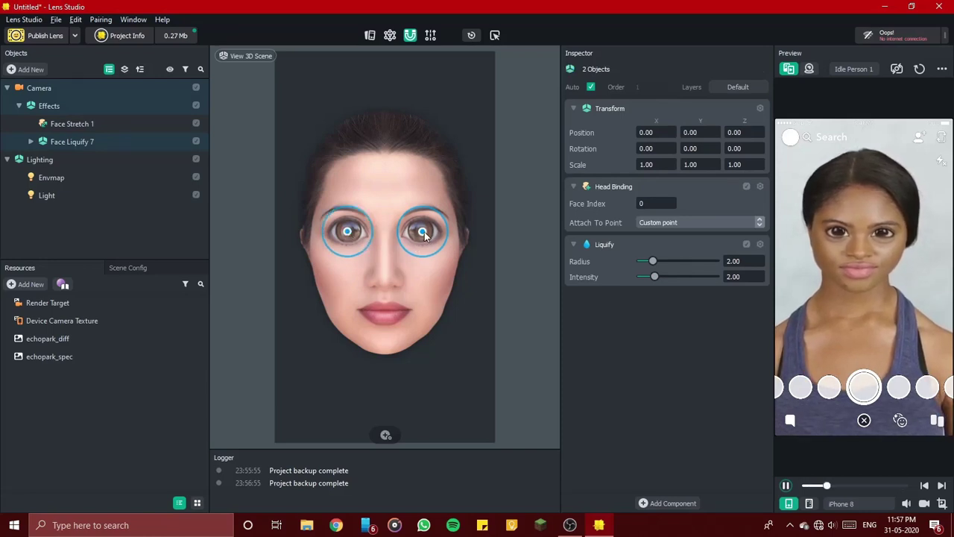
{"action": "left_click_drag", "start_coordinate": [424, 232], "coordinate": [423, 228]}
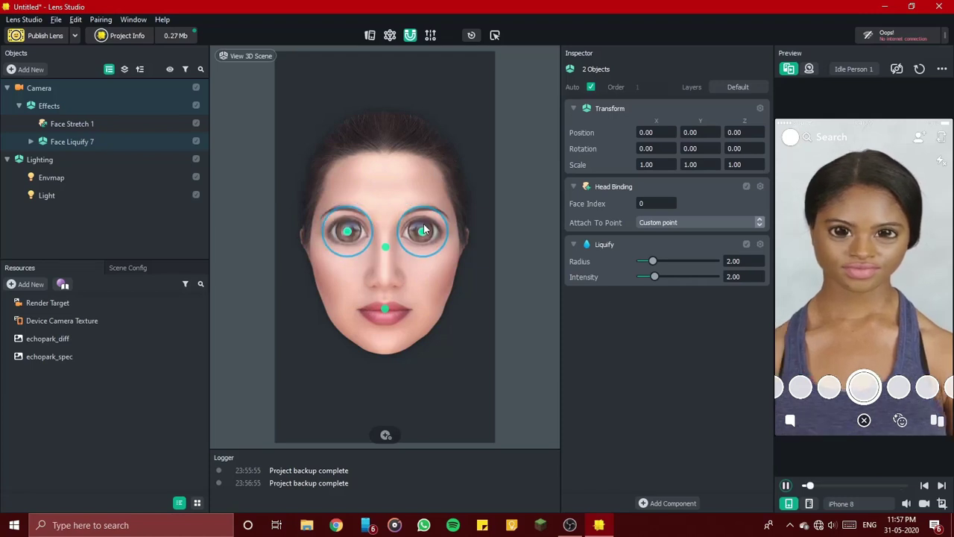
{"action": "scroll", "coordinate": [424, 230], "scroll_direction": "up", "scroll_amount": 2}
{"action": "scroll", "coordinate": [423, 229], "scroll_direction": "up", "scroll_amount": 3}
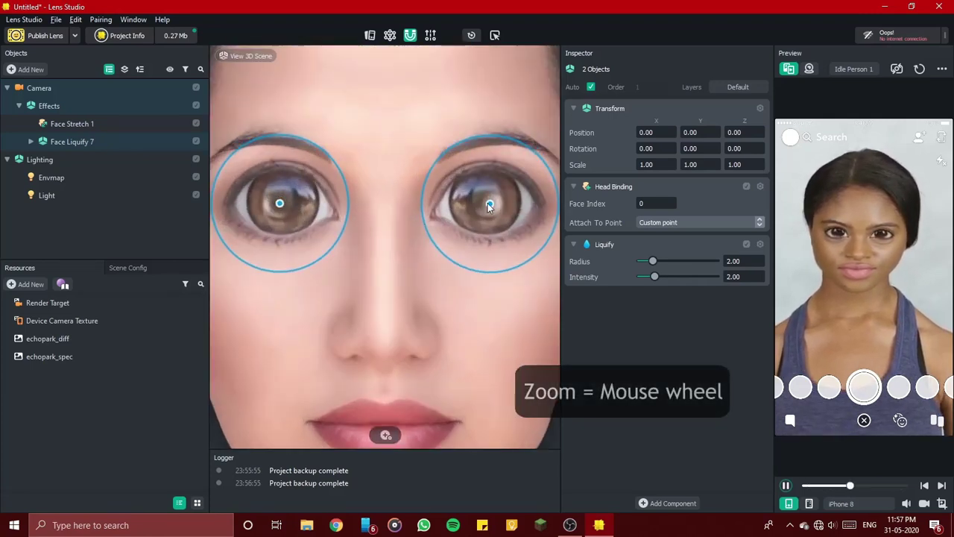
{"action": "left_click_drag", "start_coordinate": [488, 203], "coordinate": [490, 196]}
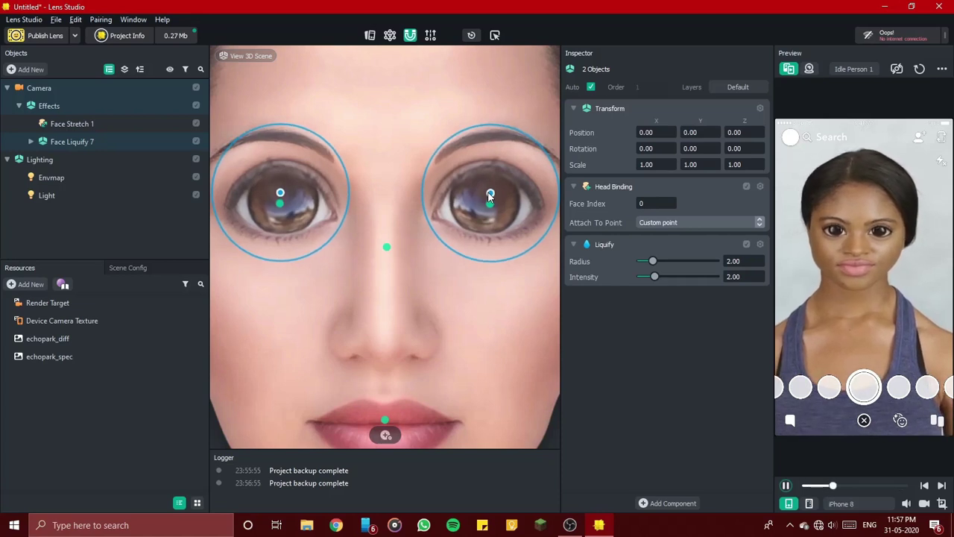
{"action": "scroll", "coordinate": [489, 194], "scroll_direction": "down", "scroll_amount": 6}
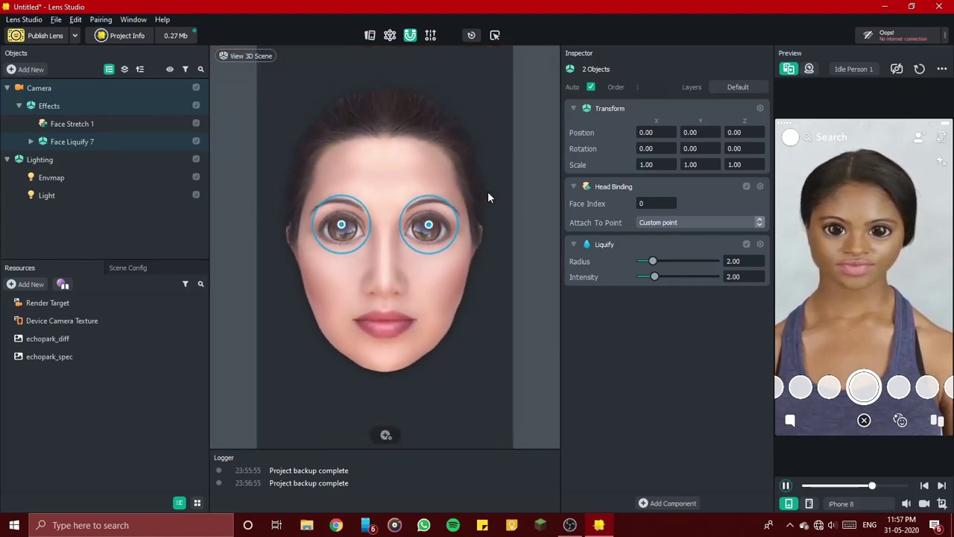
{"action": "left_click", "coordinate": [544, 205]}
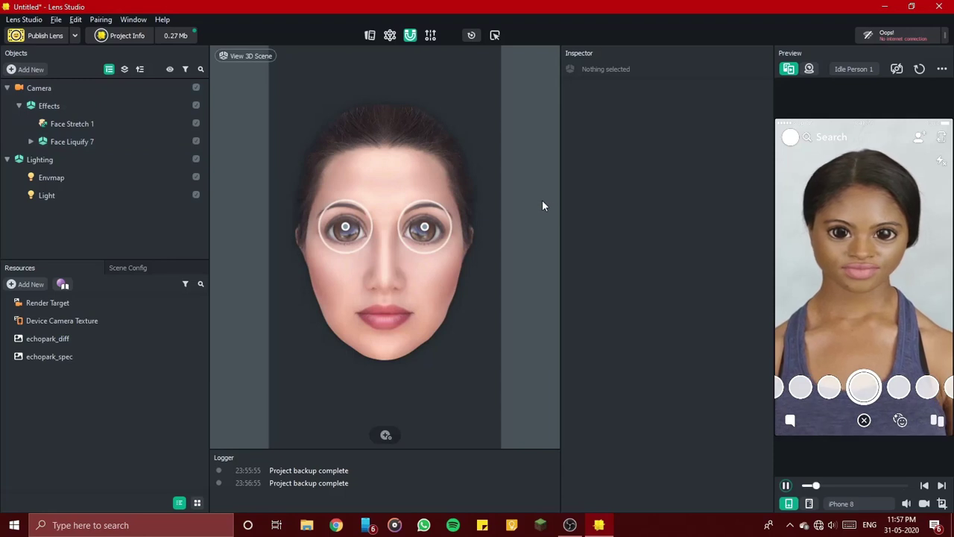
{"action": "scroll", "coordinate": [538, 219], "scroll_direction": "down", "scroll_amount": 1}
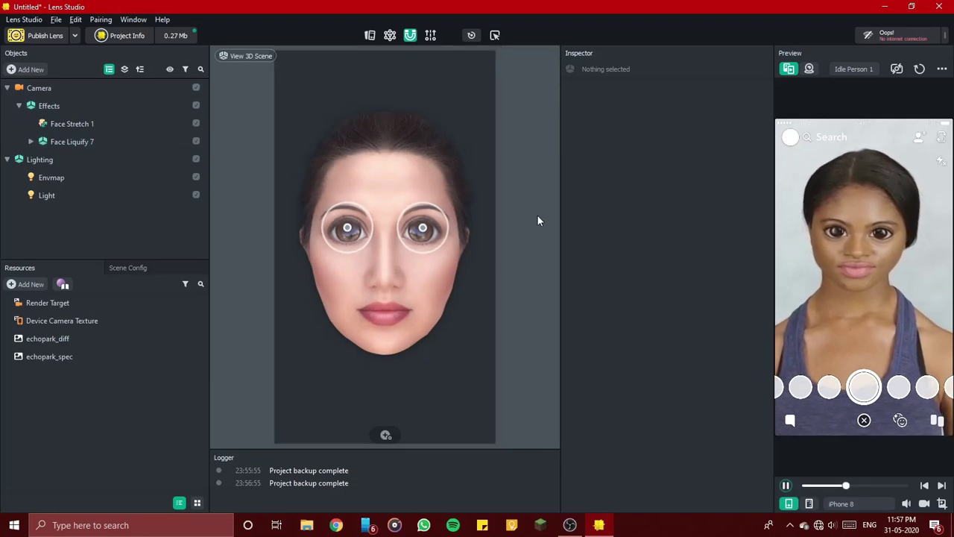
Set the Liquify radius to 2.80 and the intensity to 1.50 for both eye points.
{"action": "left_click", "coordinate": [445, 231]}
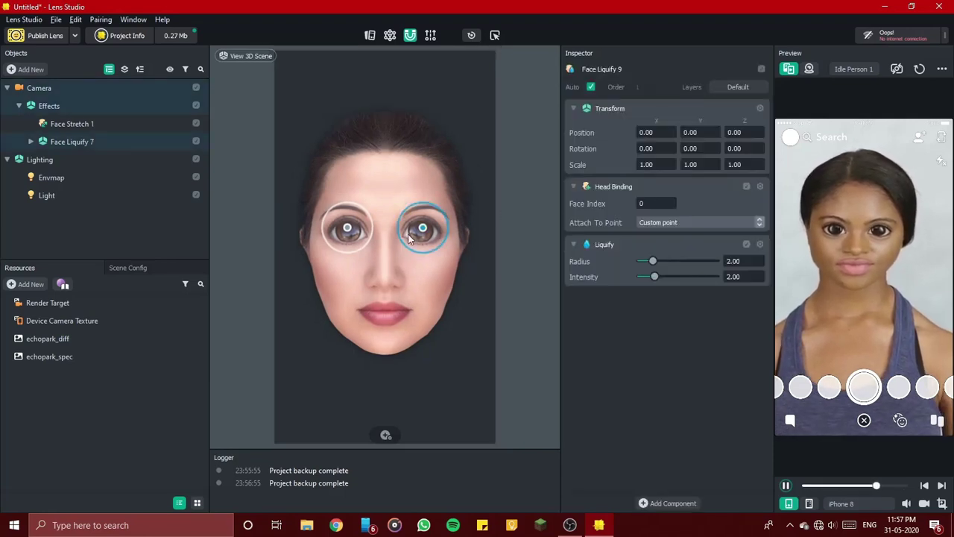
{"action": "left_click", "coordinate": [370, 235], "text": "ctrl"}
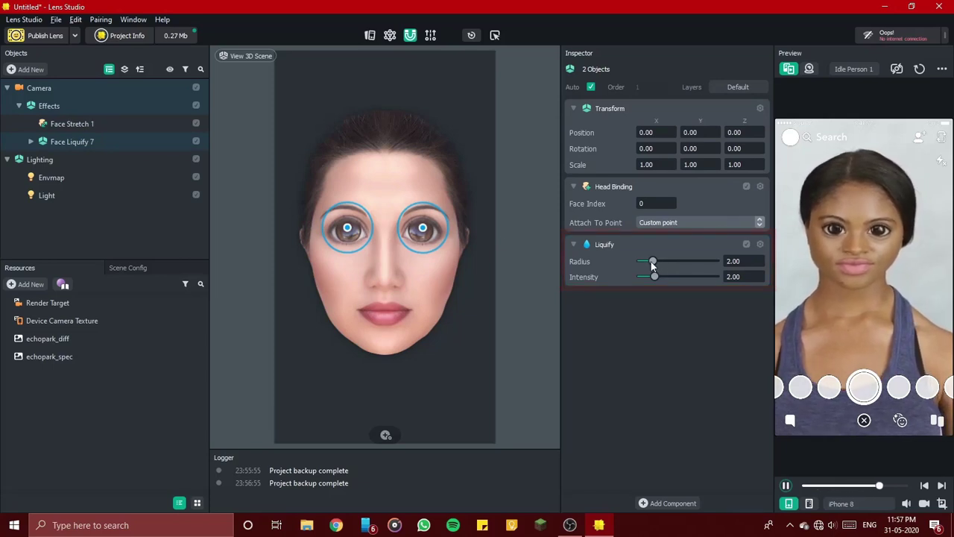
{"action": "mouse_move", "coordinate": [651, 261]}
{"action": "left_mouse_down"}
{"action": "mouse_move", "coordinate": [677, 260]}
{"action": "mouse_move", "coordinate": [661, 261]}
{"action": "left_mouse_up"}
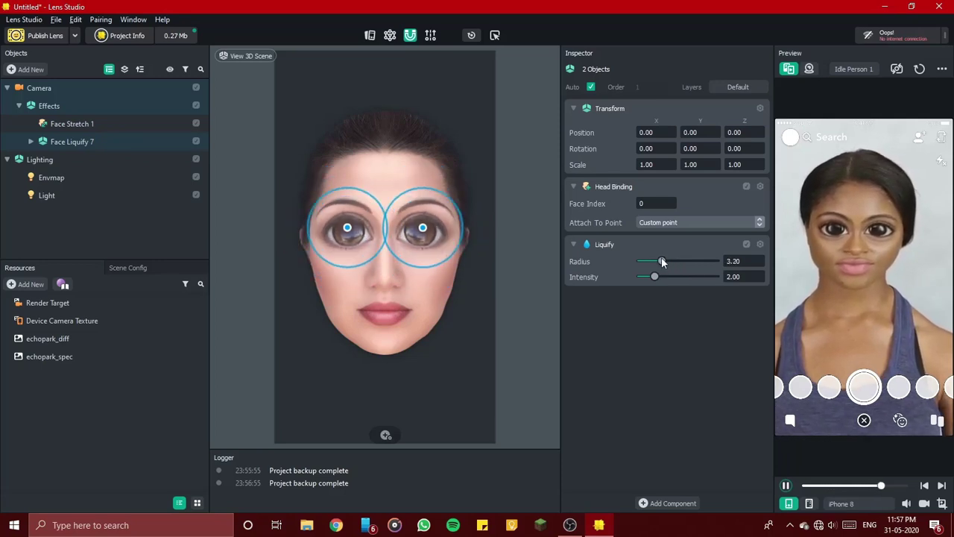
{"action": "mouse_move", "coordinate": [661, 261]}
{"action": "left_mouse_down"}
{"action": "mouse_move", "coordinate": [674, 278]}
{"action": "mouse_move", "coordinate": [651, 276]}
{"action": "left_mouse_up"}
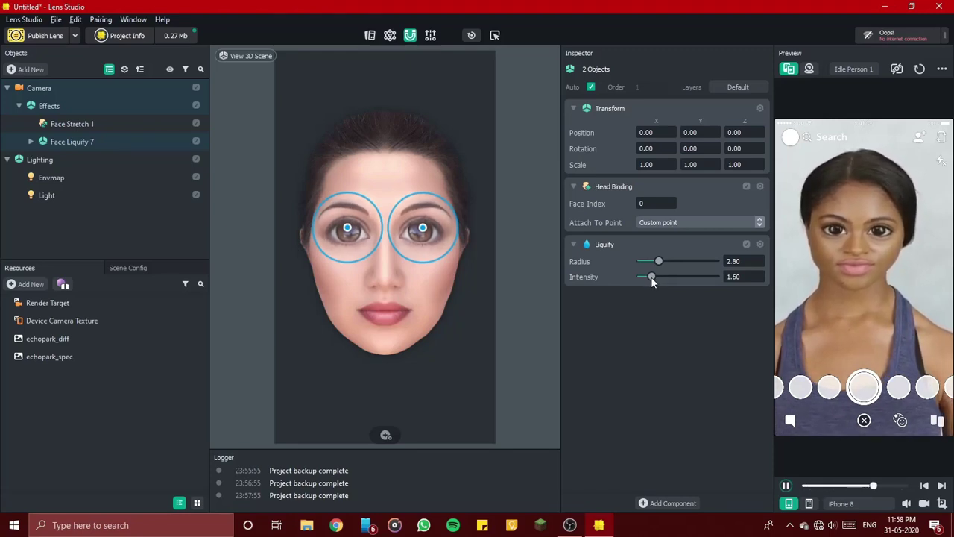
{"action": "left_click_drag", "start_coordinate": [651, 276], "coordinate": [650, 278]}
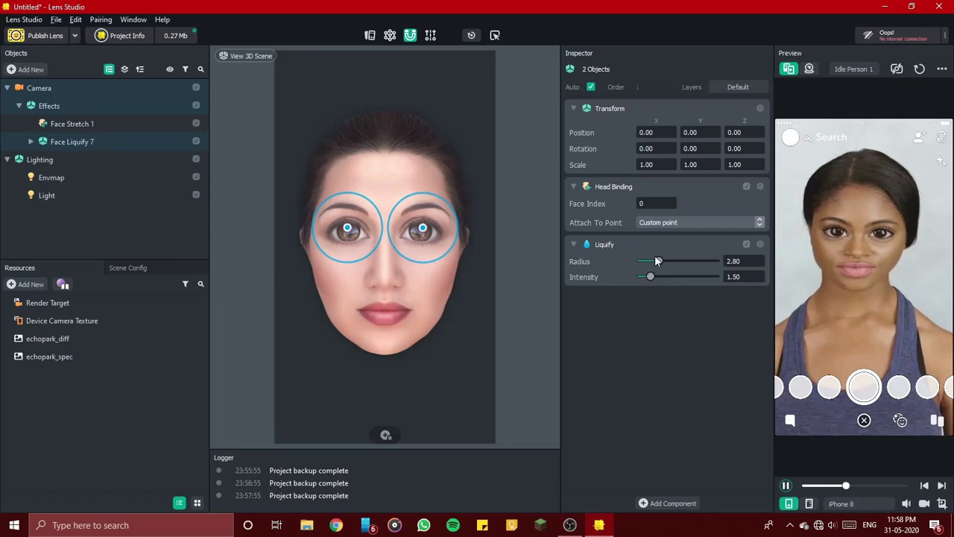
{"action": "left_click", "coordinate": [512, 329]}
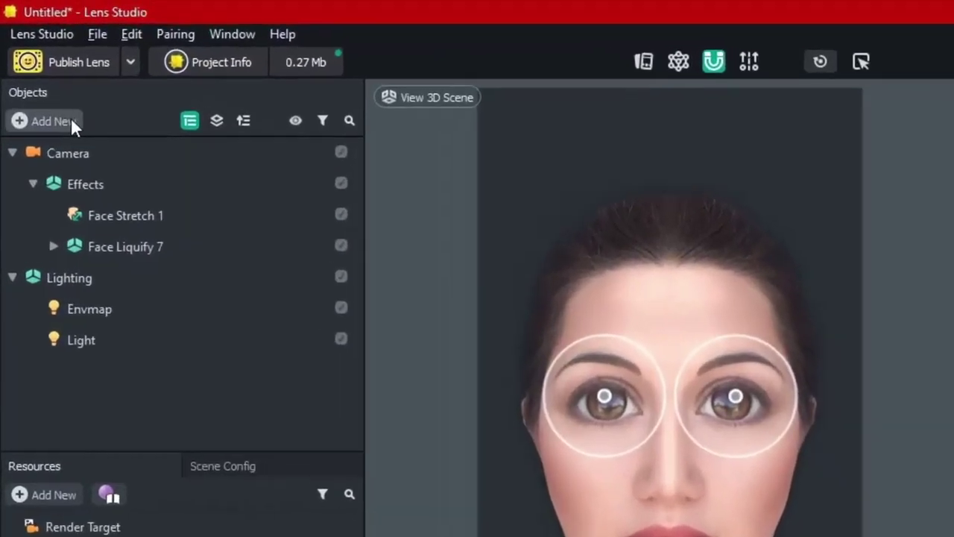
Add a Face Inset effect to the scene.
{"action": "left_click", "coordinate": [72, 122]}
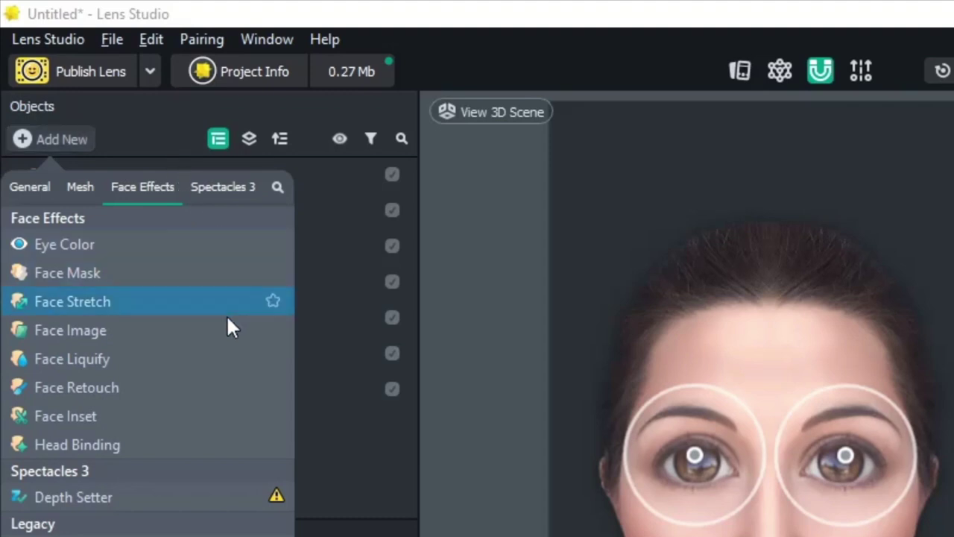
{"action": "left_click", "coordinate": [124, 417]}
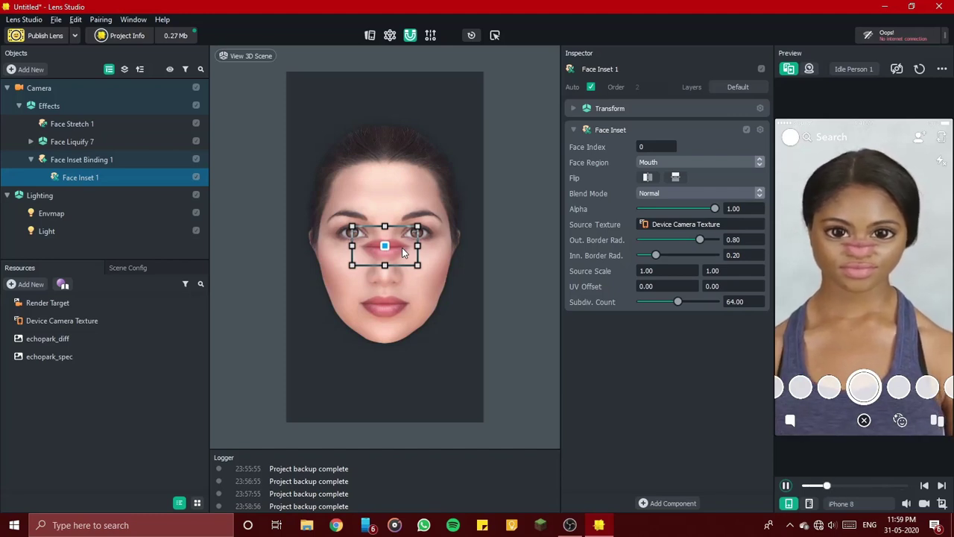
Move the mouth inset down just above the original lips, enlarge it slightly and center it on the face.
{"action": "left_click_drag", "start_coordinate": [402, 252], "coordinate": [402, 282]}
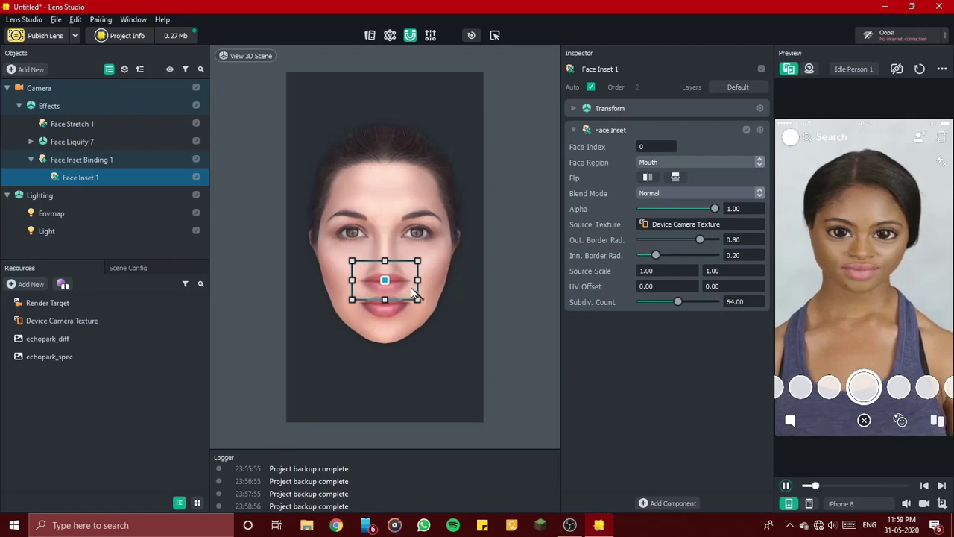
{"action": "left_click_drag", "start_coordinate": [401, 281], "coordinate": [401, 280]}
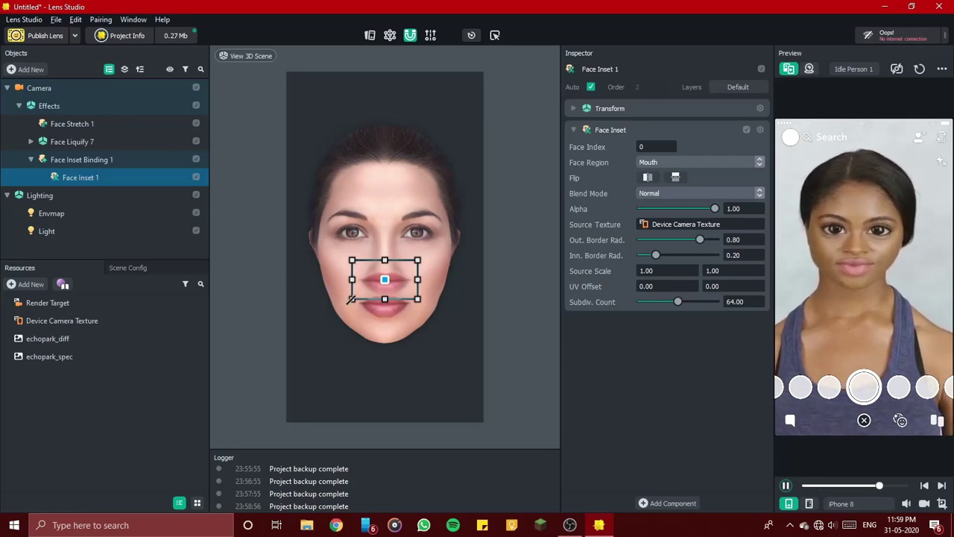
{"action": "left_click_drag", "start_coordinate": [350, 298], "coordinate": [330, 302]}
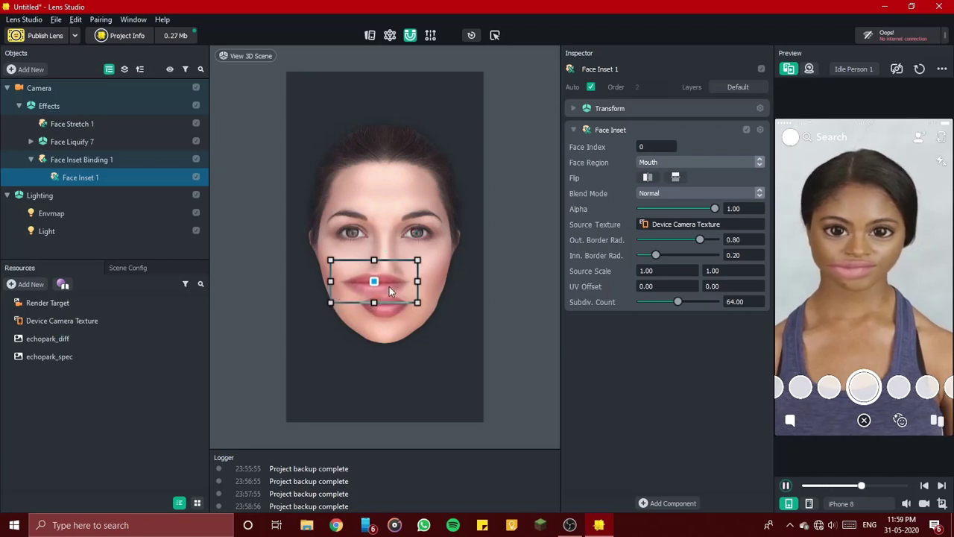
{"action": "left_click_drag", "start_coordinate": [388, 291], "coordinate": [401, 291]}
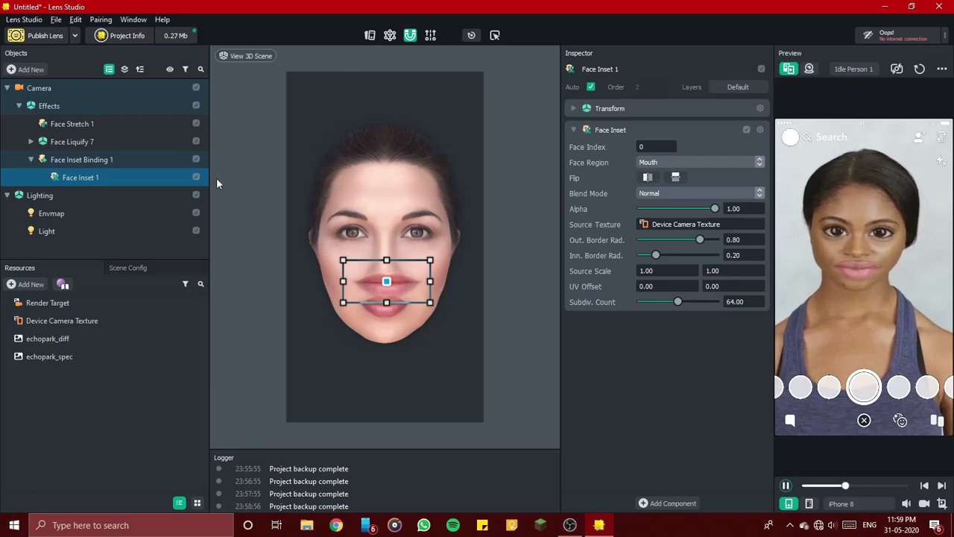
Toggle the mouth inset's visibility off and on to compare the face with and without it.
{"action": "left_click", "coordinate": [195, 177]}
{"action": "left_click", "coordinate": [195, 178]}
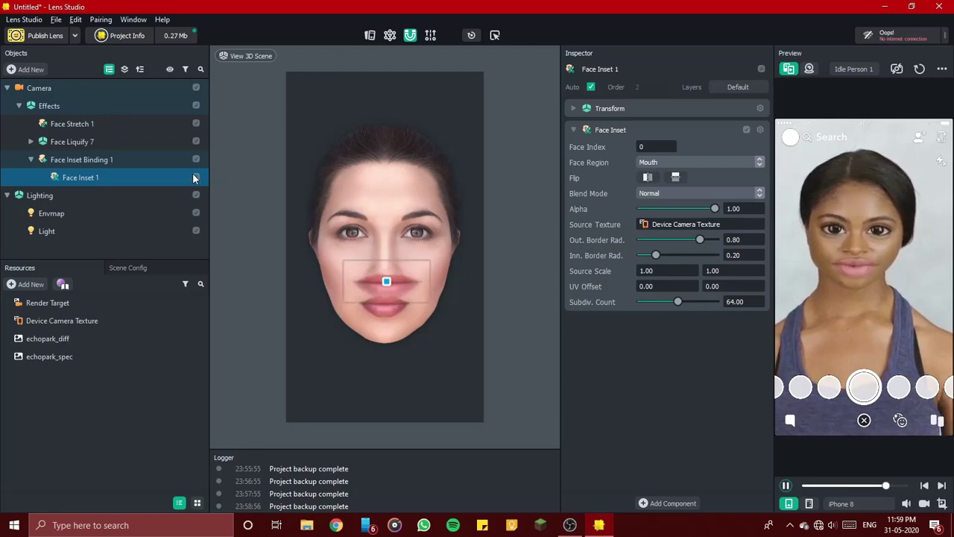
{"action": "left_click", "coordinate": [195, 177]}
{"action": "left_click", "coordinate": [195, 177]}
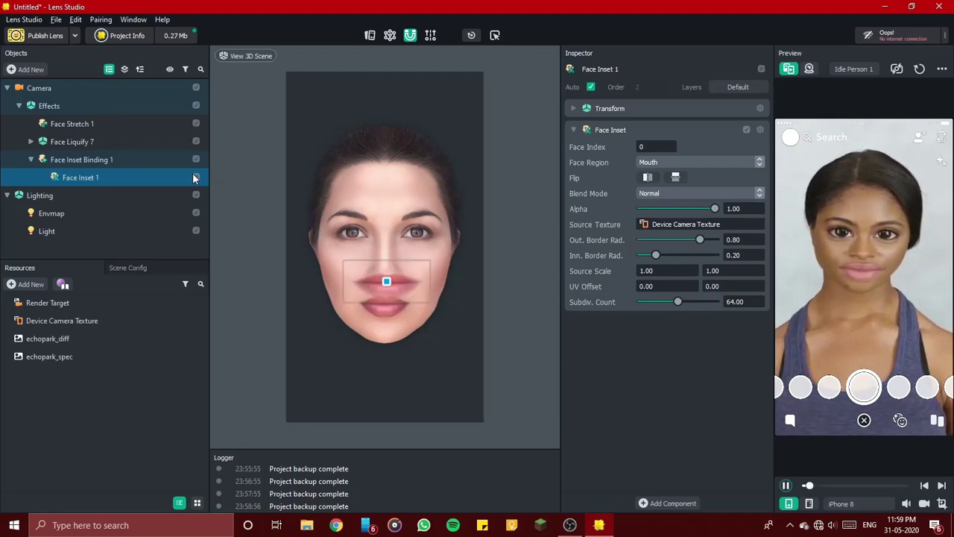
Reduce the mouth inset's height and nudge it slightly upward, clear of the original lips.
{"action": "left_click", "coordinate": [391, 294]}
{"action": "left_click_drag", "start_coordinate": [386, 302], "coordinate": [408, 284]}
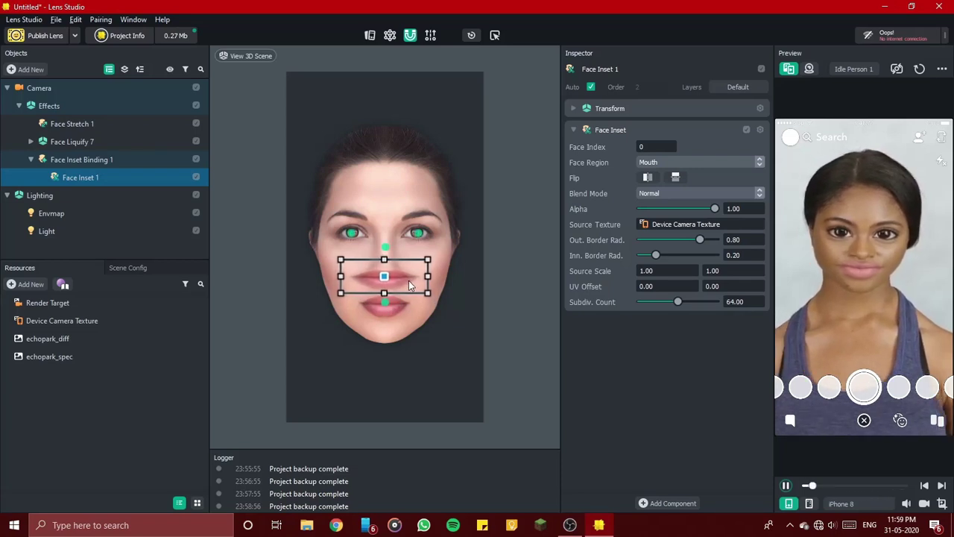
Compare the resized mouth inset in the preview by switching it off and on, leave it enabled and clear the selection.
{"action": "left_click", "coordinate": [197, 176]}
{"action": "left_click", "coordinate": [198, 176]}
{"action": "left_click", "coordinate": [197, 177]}
{"action": "left_click", "coordinate": [197, 177]}
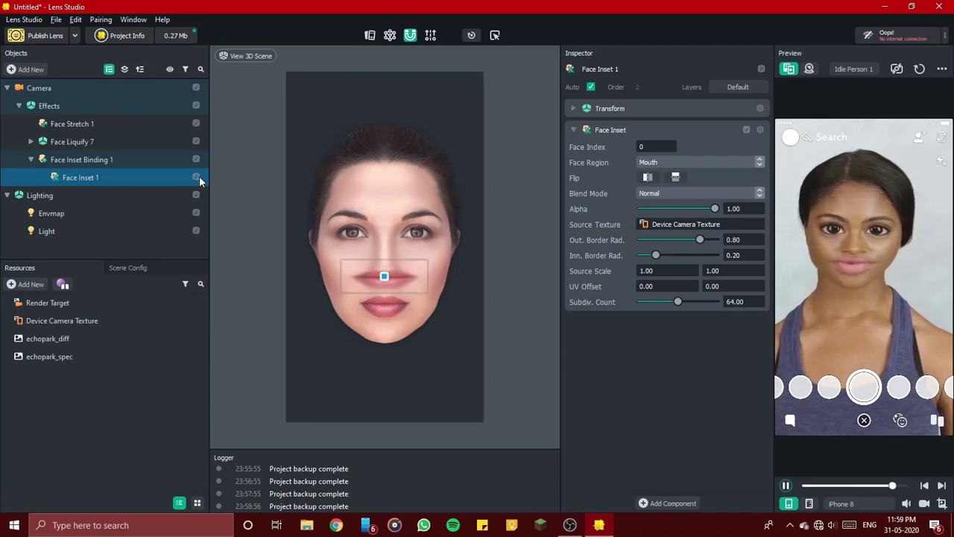
{"action": "left_click", "coordinate": [199, 176]}
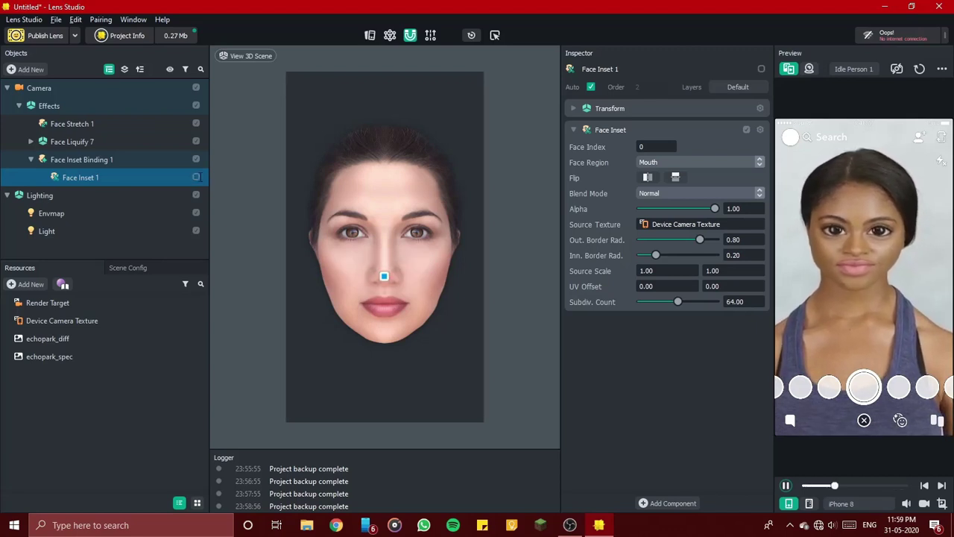
{"action": "left_click", "coordinate": [200, 177]}
{"action": "left_click", "coordinate": [138, 164]}
{"action": "left_click", "coordinate": [183, 176]}
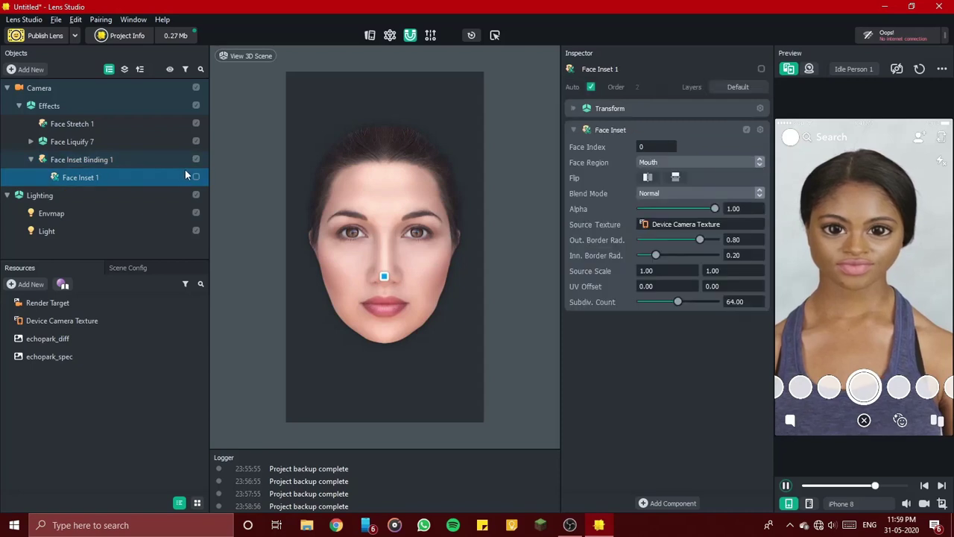
{"action": "left_click", "coordinate": [196, 177]}
{"action": "left_click", "coordinate": [495, 285]}
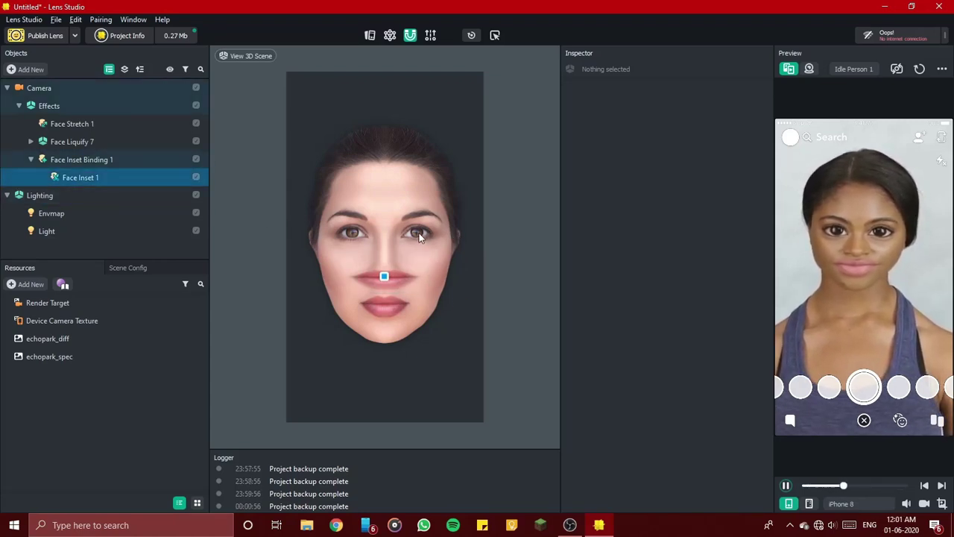
Add a second Face Inset to the scene and move it up to the middle of the forehead.
{"action": "left_click", "coordinate": [26, 69]}
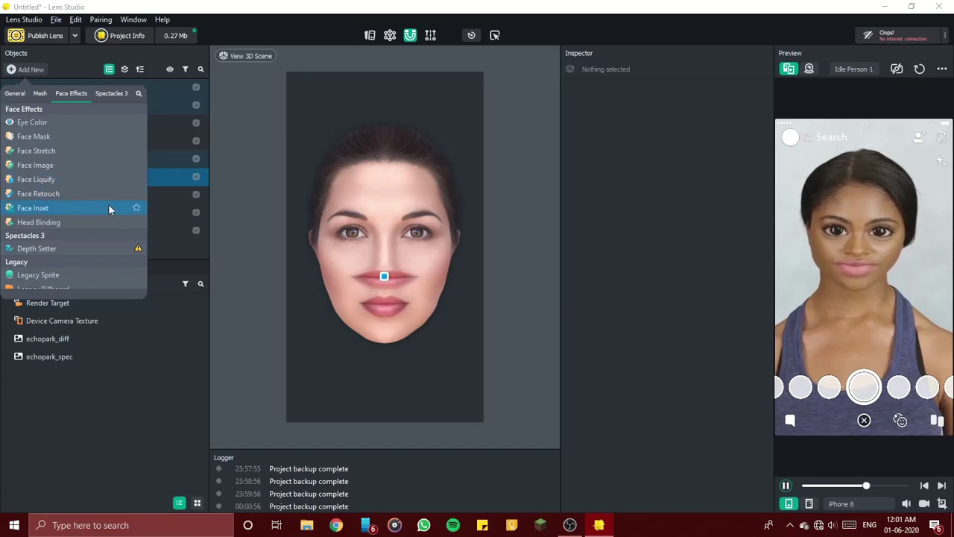
{"action": "left_click", "coordinate": [377, 238]}
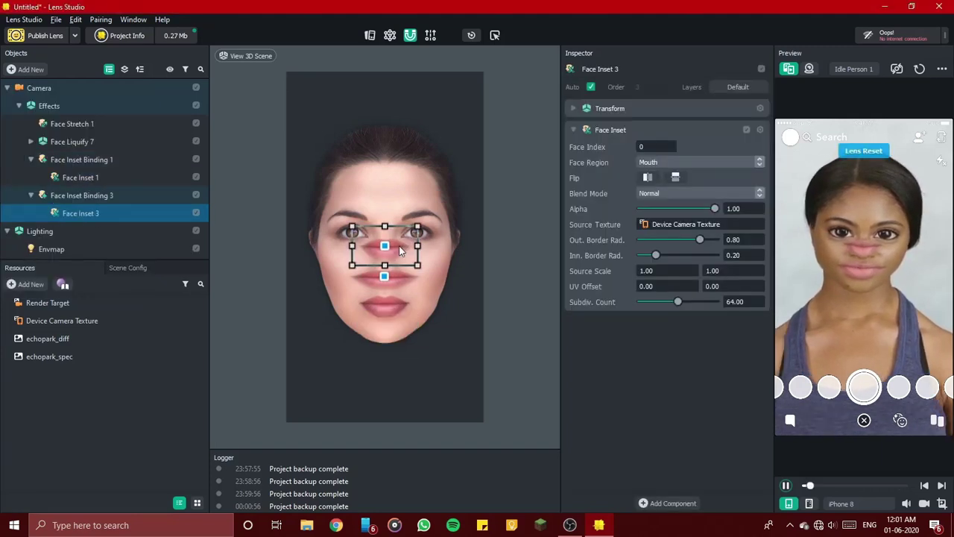
{"action": "left_click_drag", "start_coordinate": [399, 251], "coordinate": [399, 202]}
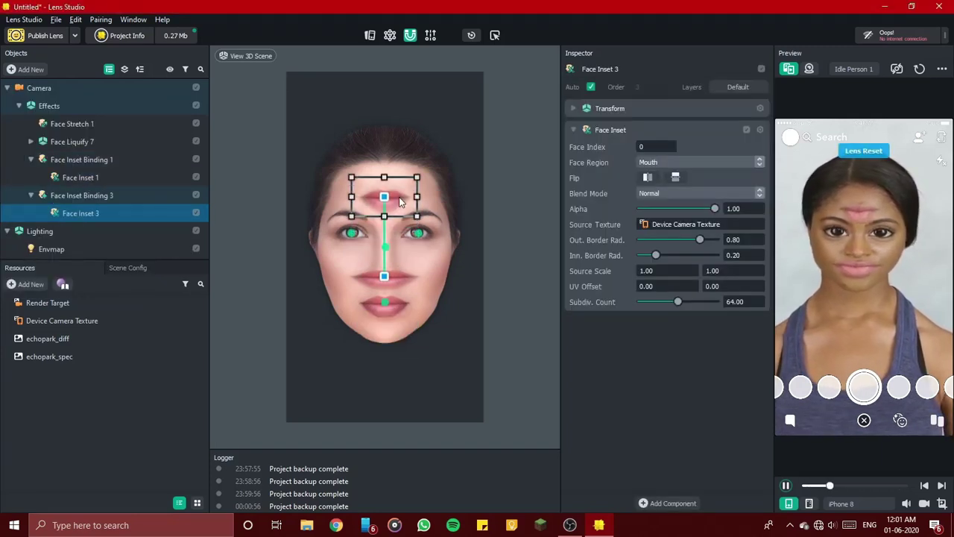
Try flipping the forehead inset horizontally and vertically, and set its Face Region to Right Eye.
{"action": "left_click", "coordinate": [698, 162]}
{"action": "left_click", "coordinate": [697, 162]}
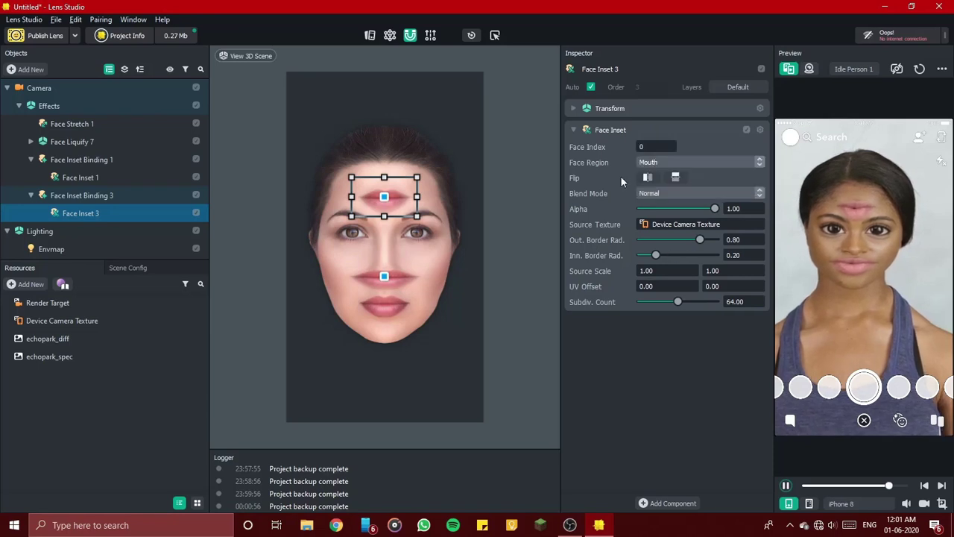
{"action": "left_click", "coordinate": [673, 177]}
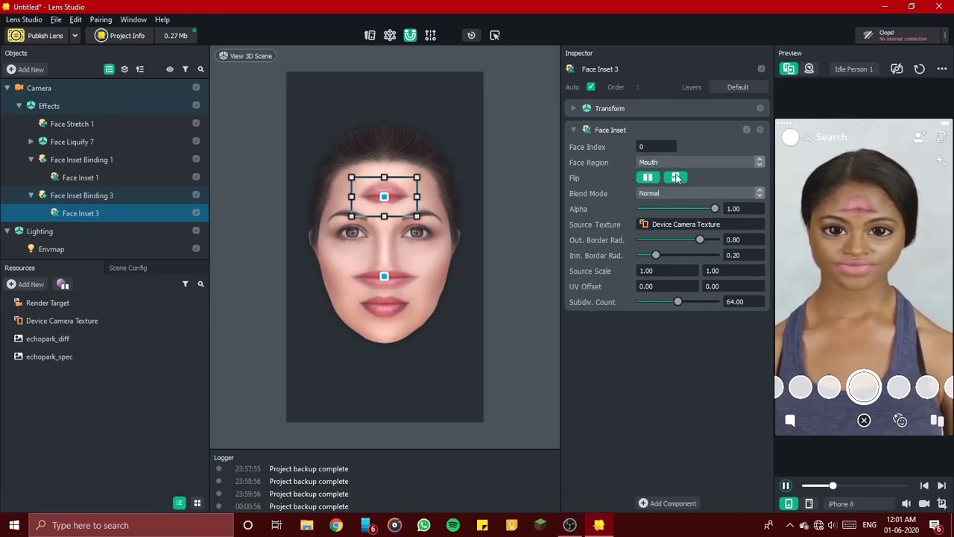
{"action": "left_click", "coordinate": [679, 164]}
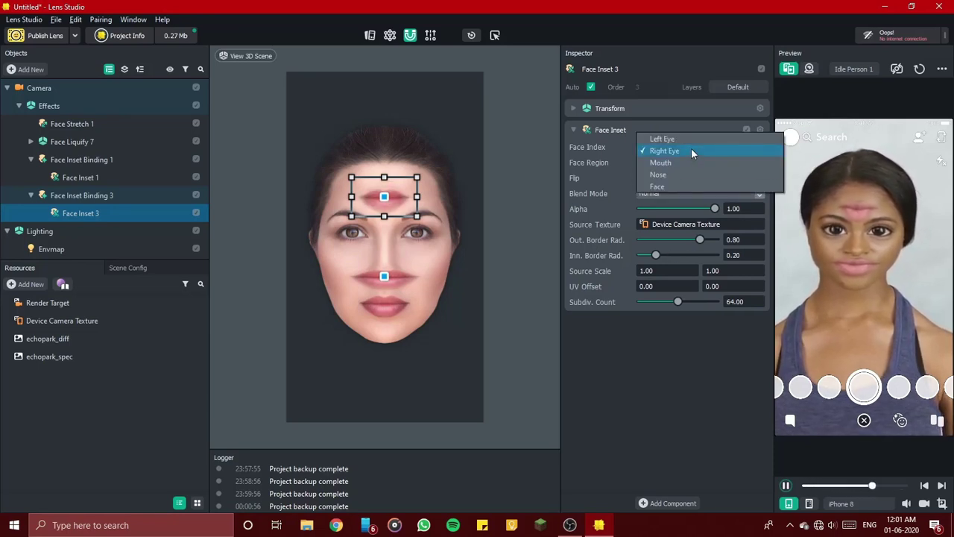
{"action": "left_click", "coordinate": [690, 150]}
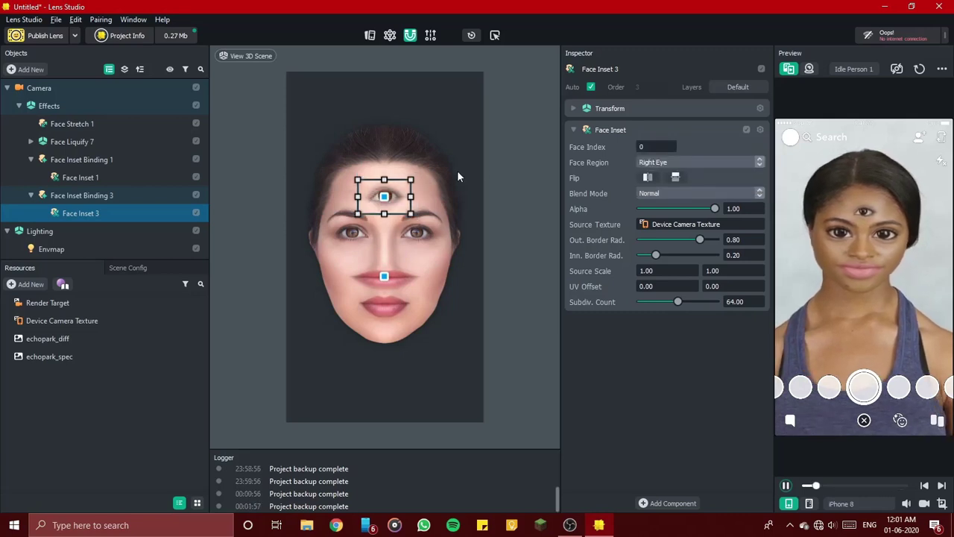
Hide the forehead eye inset and try the flip and alpha settings on the mouth inset.
{"action": "left_click", "coordinate": [196, 213]}
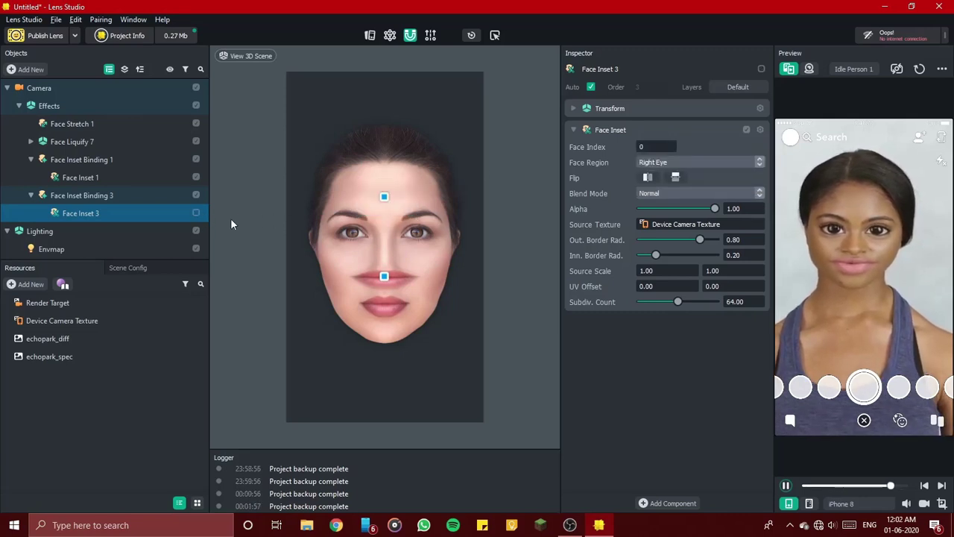
{"action": "left_click", "coordinate": [401, 273]}
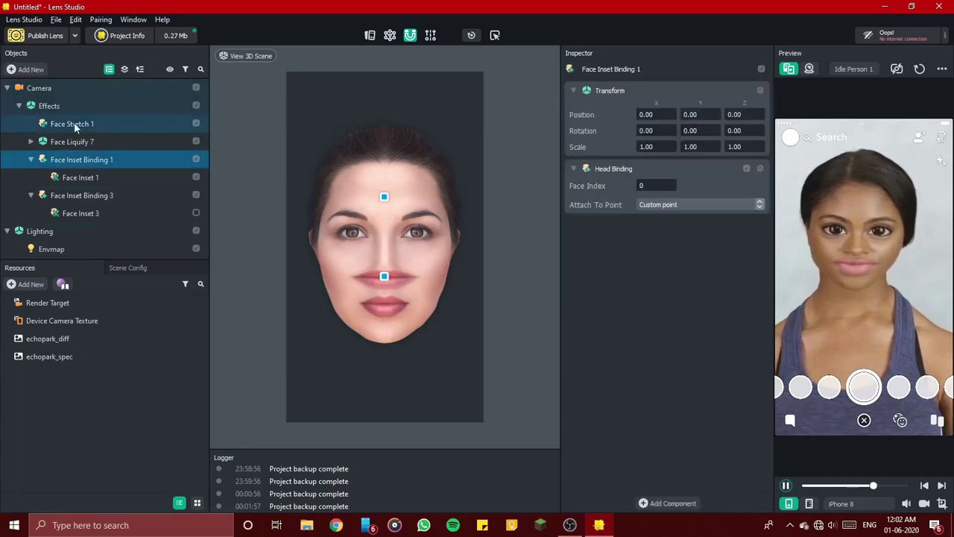
{"action": "left_click", "coordinate": [134, 176]}
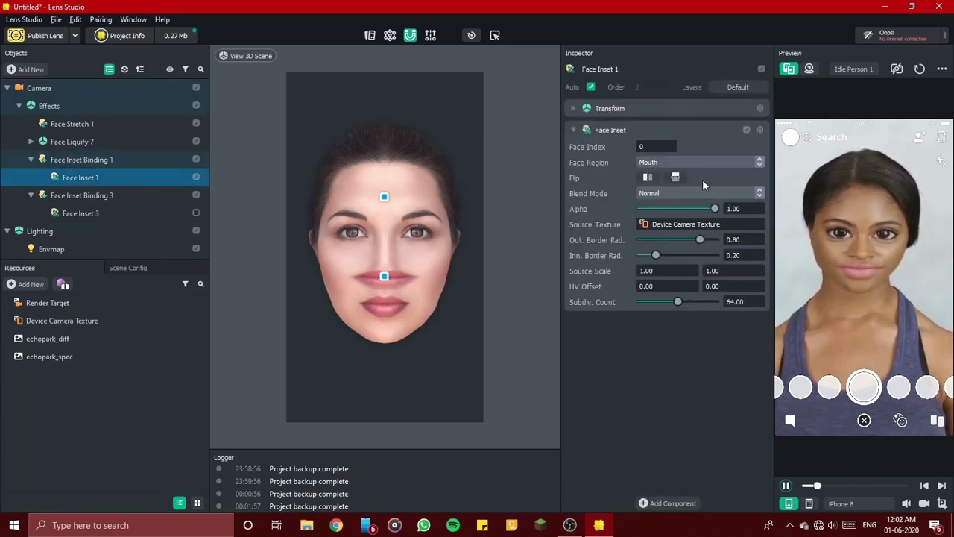
{"action": "left_click", "coordinate": [648, 178]}
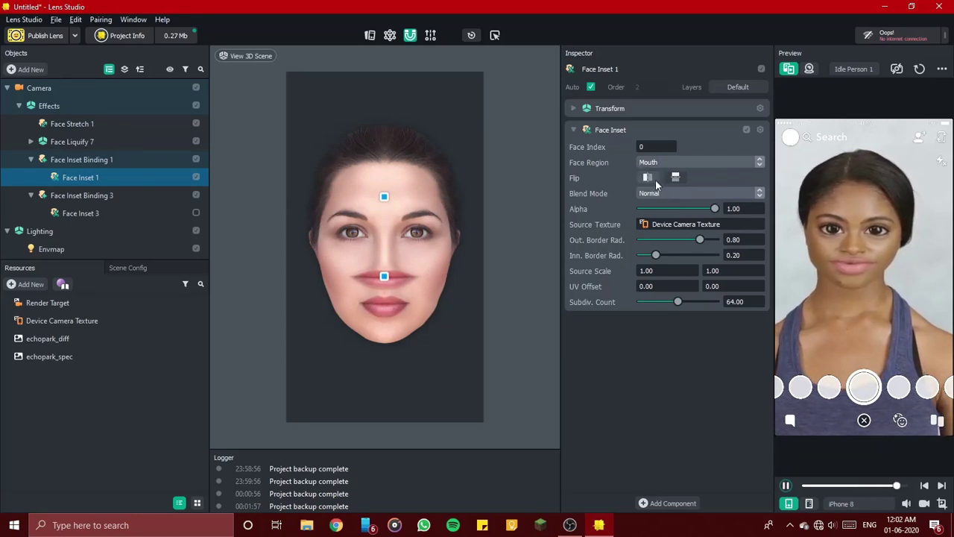
{"action": "left_click", "coordinate": [674, 179]}
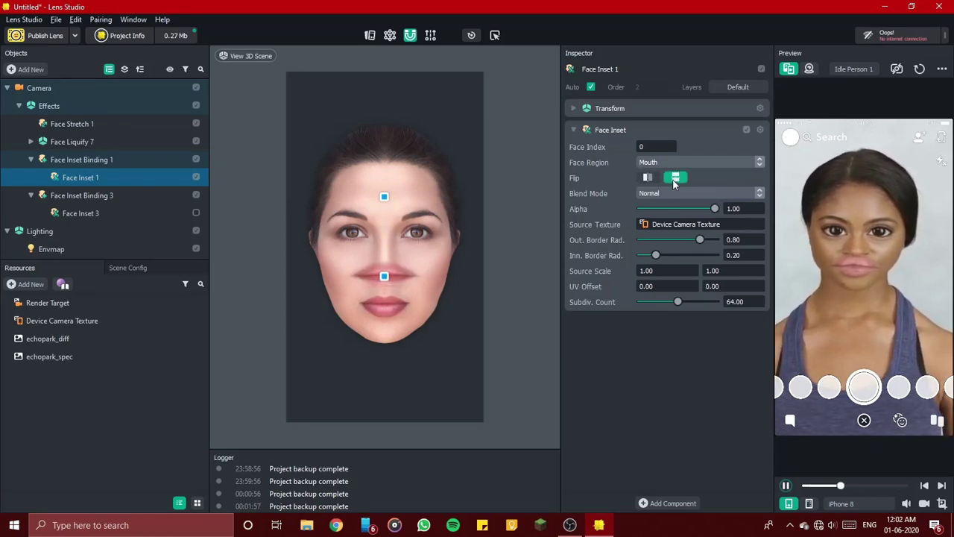
{"action": "left_click", "coordinate": [676, 178]}
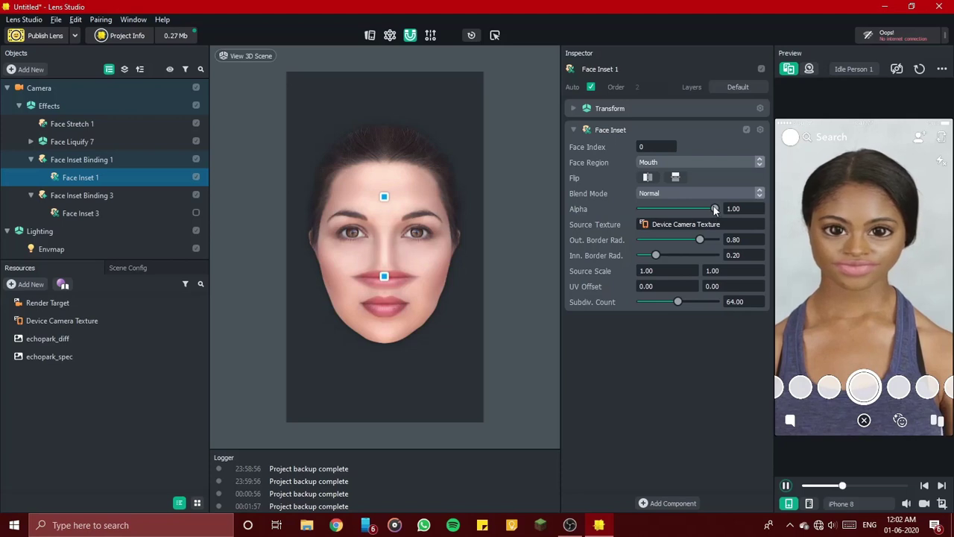
{"action": "left_click_drag", "start_coordinate": [712, 208], "coordinate": [720, 239]}
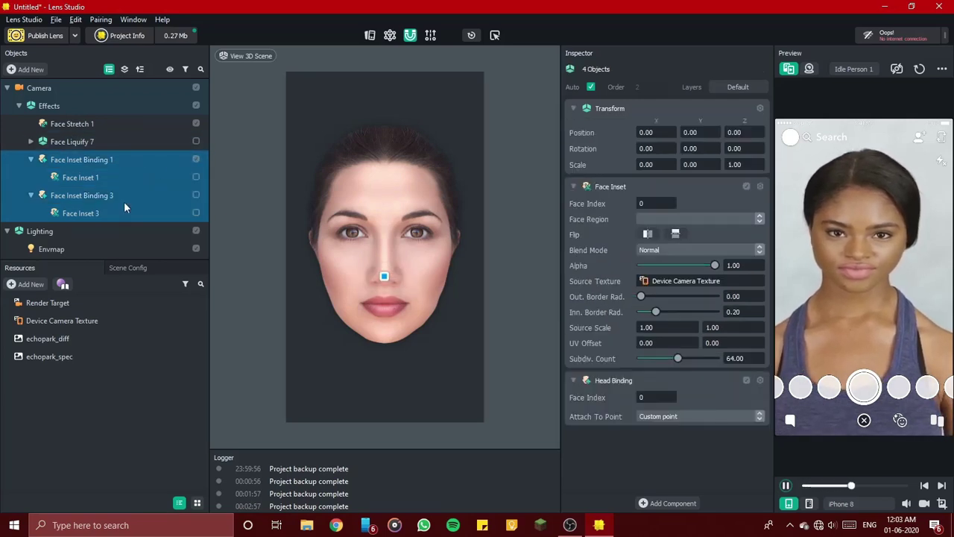
Delete both Face Inset bindings and the Face Liquify 7 group, and select the Face Stretch 1 effect.
{"action": "key", "text": "Delete"}
{"action": "left_click", "coordinate": [102, 106]}
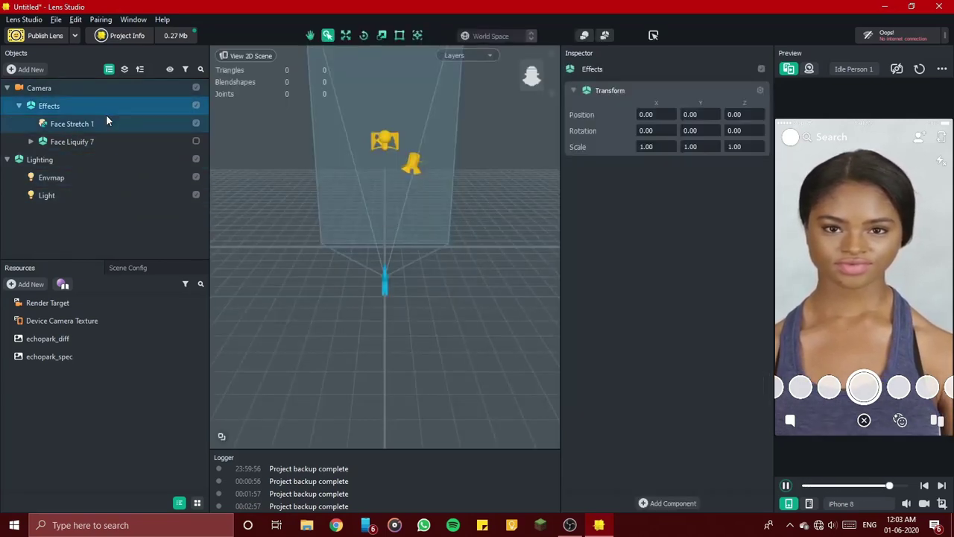
{"action": "left_click", "coordinate": [107, 123]}
{"action": "left_click", "coordinate": [112, 142]}
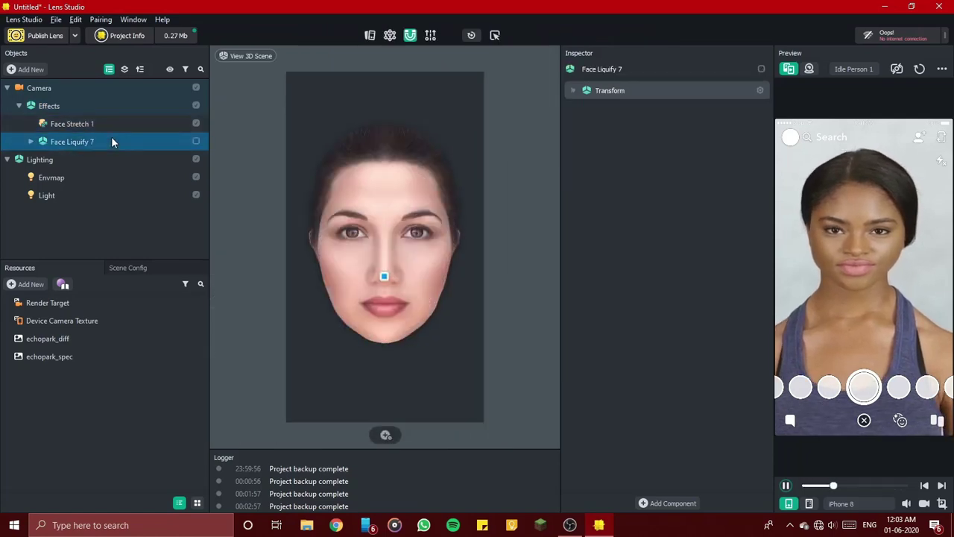
{"action": "left_click", "coordinate": [32, 142]}
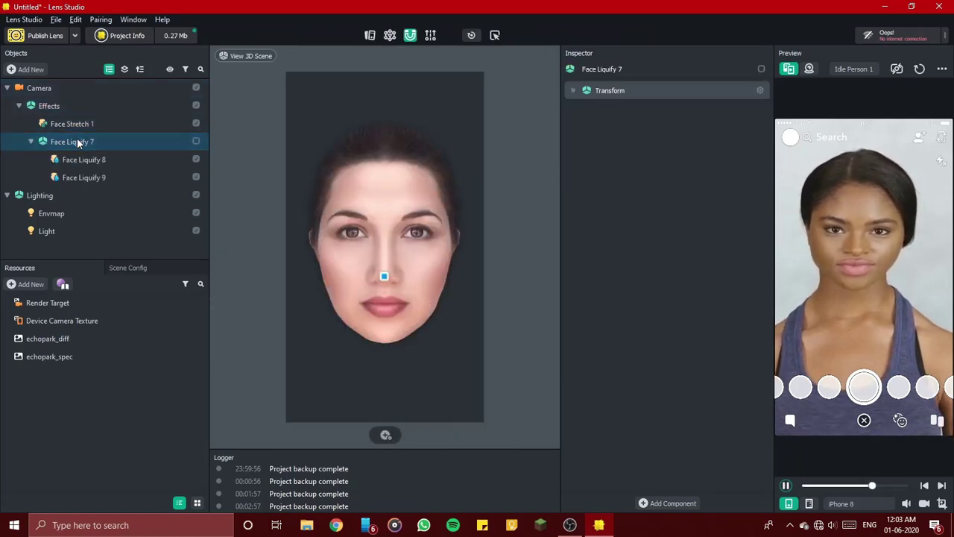
{"action": "key", "text": "Delete"}
{"action": "left_click", "coordinate": [96, 121]}
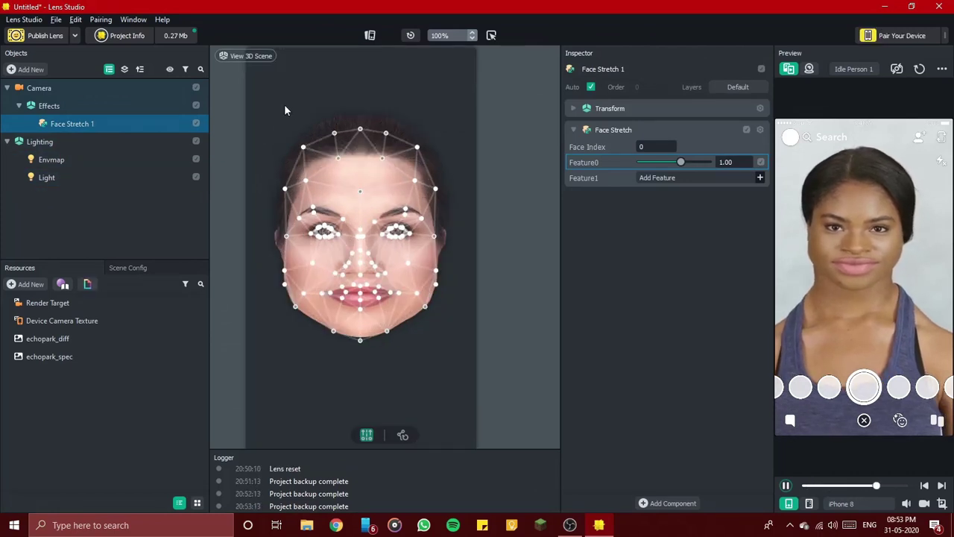
{"action": "left_click_drag", "start_coordinate": [284, 109], "coordinate": [311, 369]}
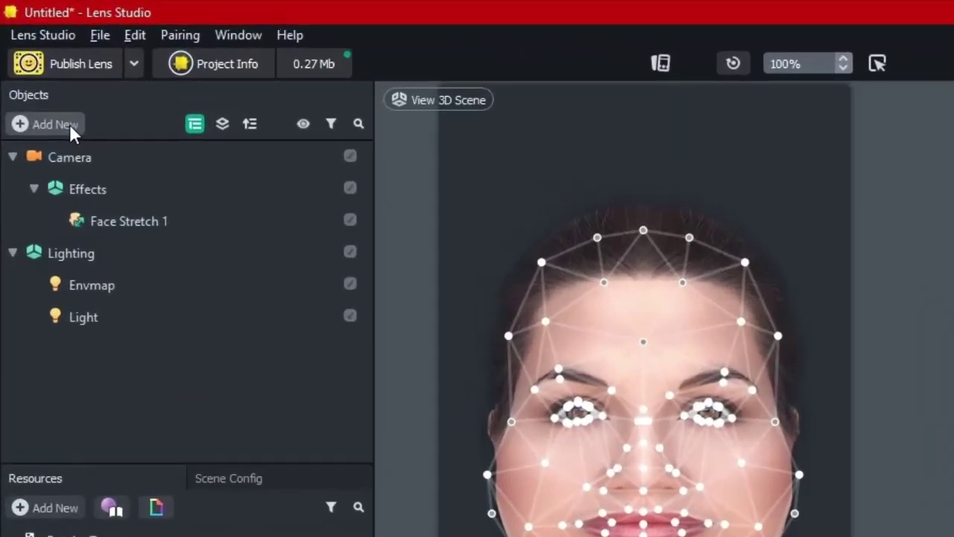
Add a Face Image effect to the scene and select its placeholder image on the face.
{"action": "left_click", "coordinate": [43, 70]}
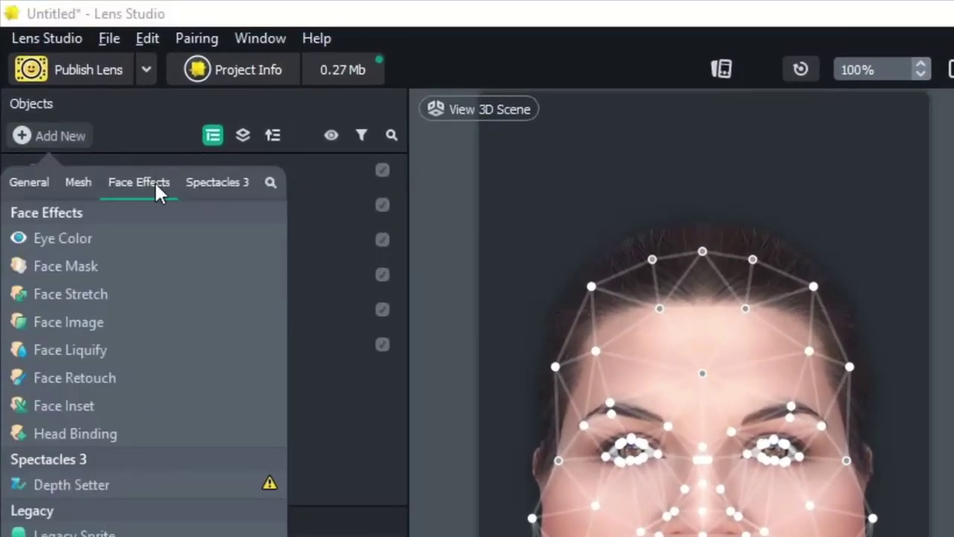
{"action": "left_click", "coordinate": [134, 319]}
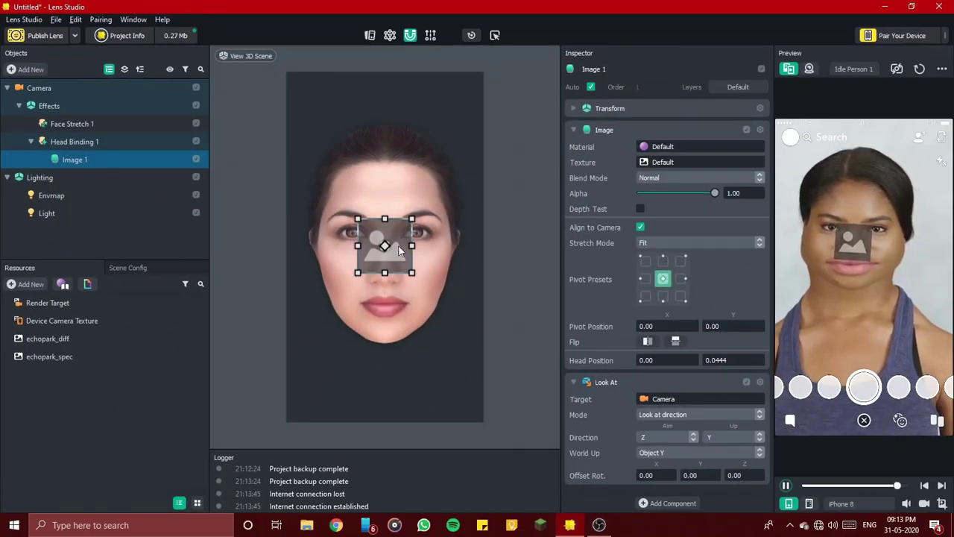
{"action": "left_click", "coordinate": [482, 273]}
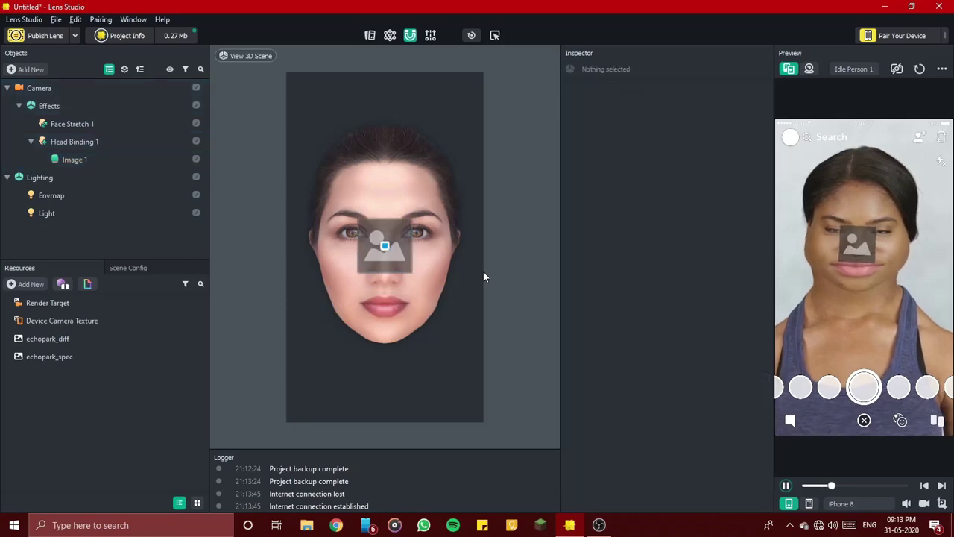
{"action": "left_click", "coordinate": [394, 256]}
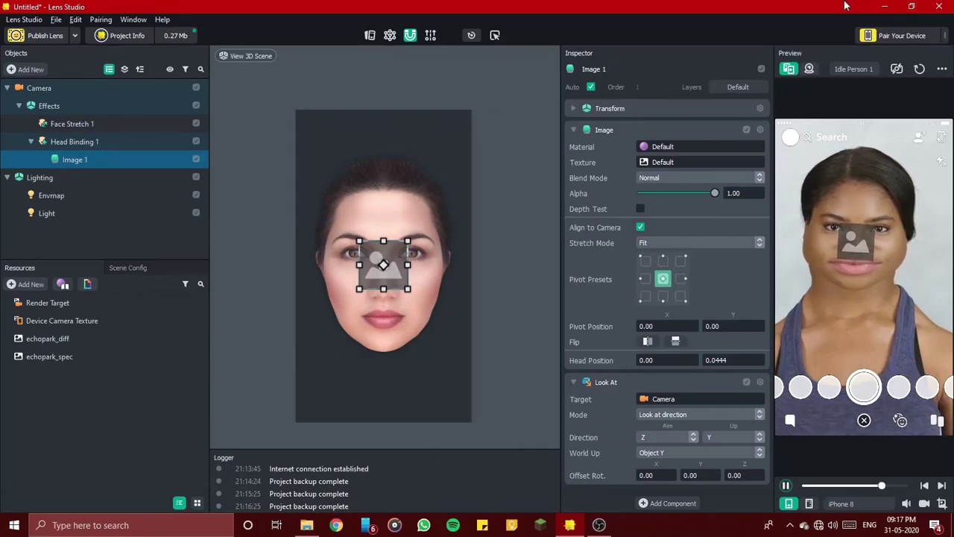
Import the crown PNG from the desktop into the project's resources, maximize the window again and select the imported image.
{"action": "left_click_drag", "start_coordinate": [830, 6], "coordinate": [836, 246]}
{"action": "left_click_drag", "start_coordinate": [624, 222], "coordinate": [263, 103]}
{"action": "left_click_drag", "start_coordinate": [481, 249], "coordinate": [477, 146]}
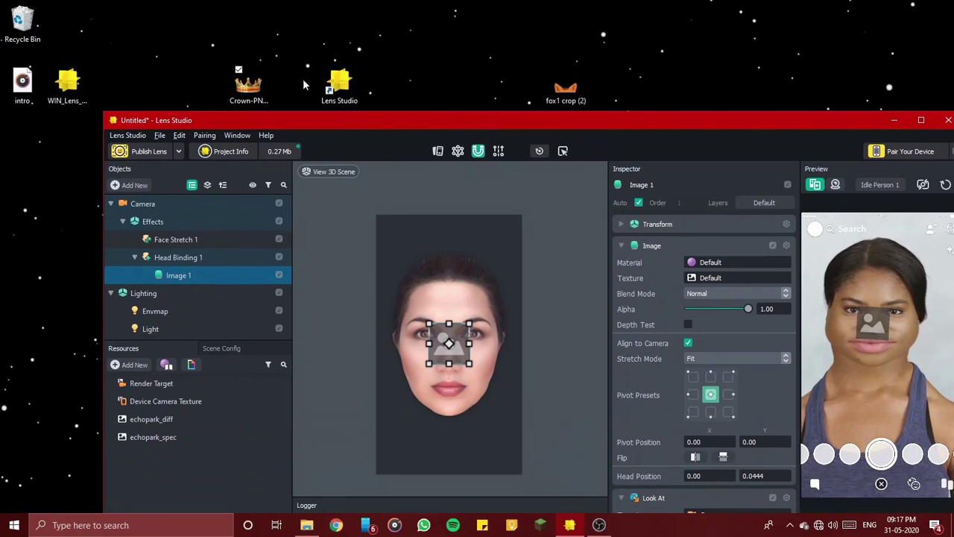
{"action": "left_click_drag", "start_coordinate": [248, 83], "coordinate": [253, 471]}
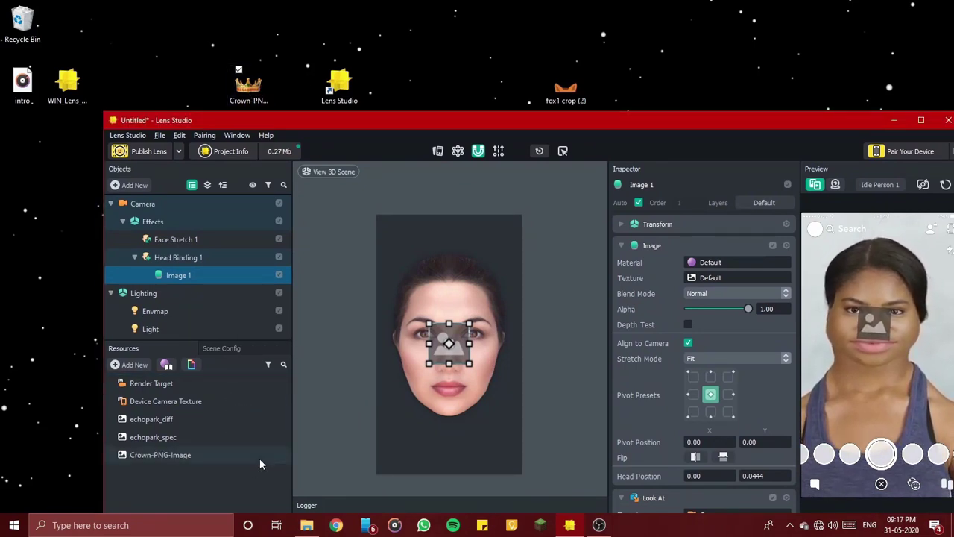
{"action": "double_click", "coordinate": [460, 129]}
{"action": "left_click", "coordinate": [82, 374]}
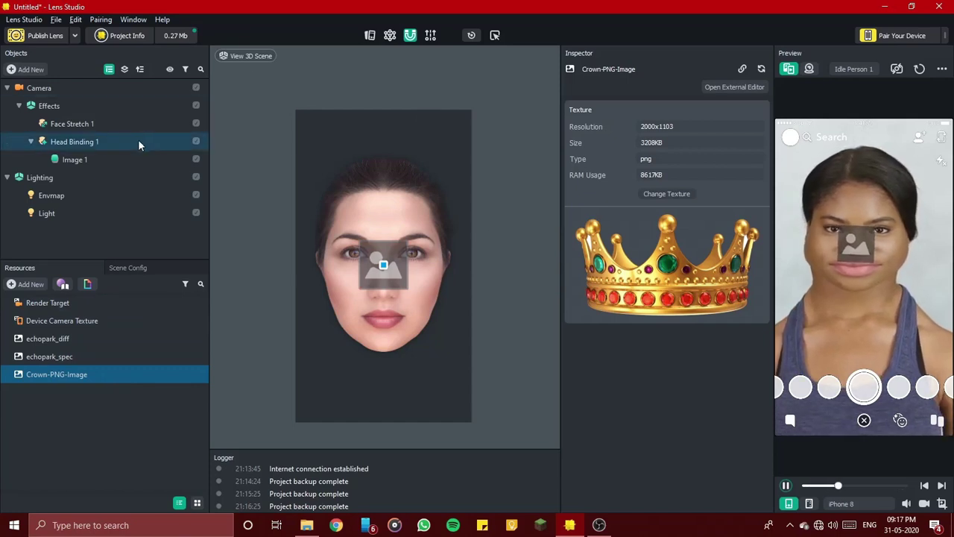
Set the texture of Image 1 under the head binding to Crown-PNG-Image, and enlarge and position the crown on top of the head.
{"action": "left_click", "coordinate": [119, 161]}
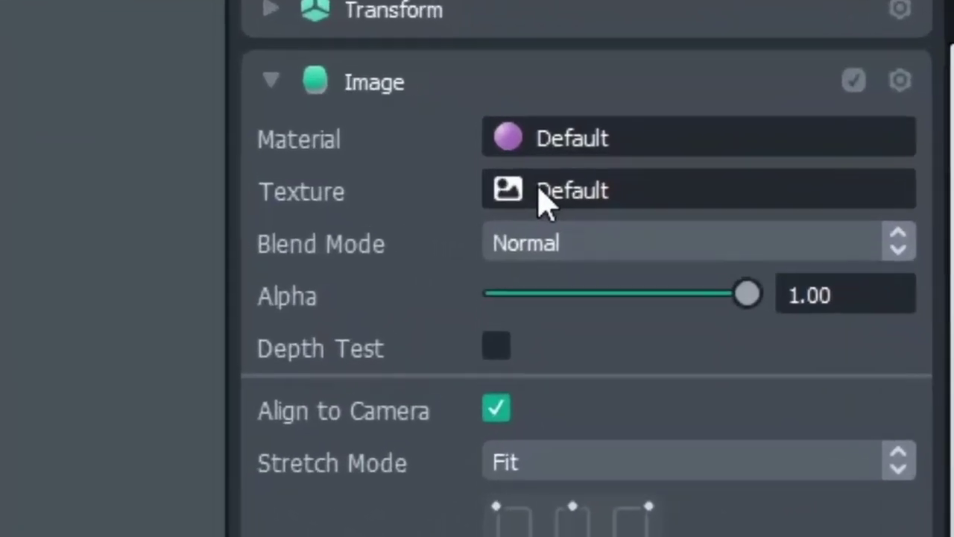
{"action": "left_click", "coordinate": [645, 195]}
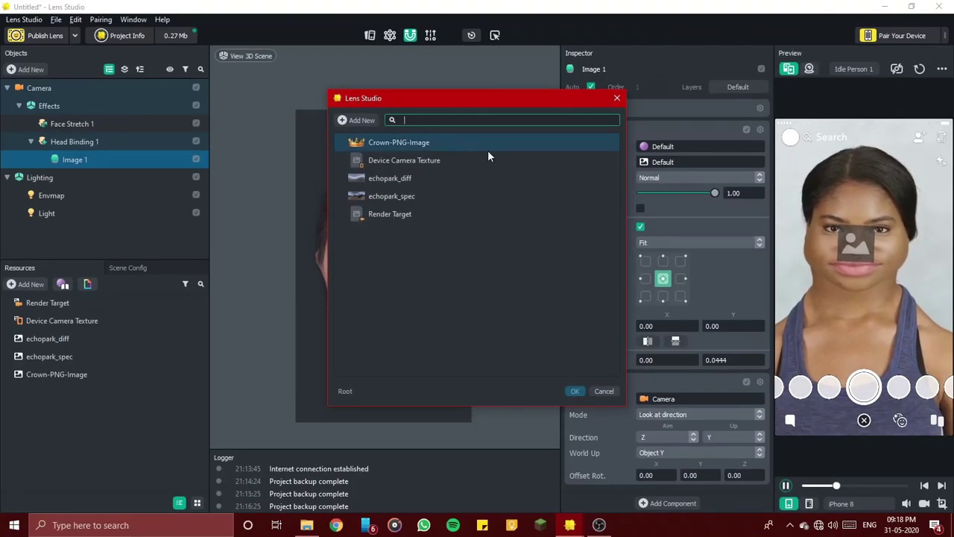
{"action": "left_click", "coordinate": [416, 142]}
{"action": "left_click", "coordinate": [573, 393]}
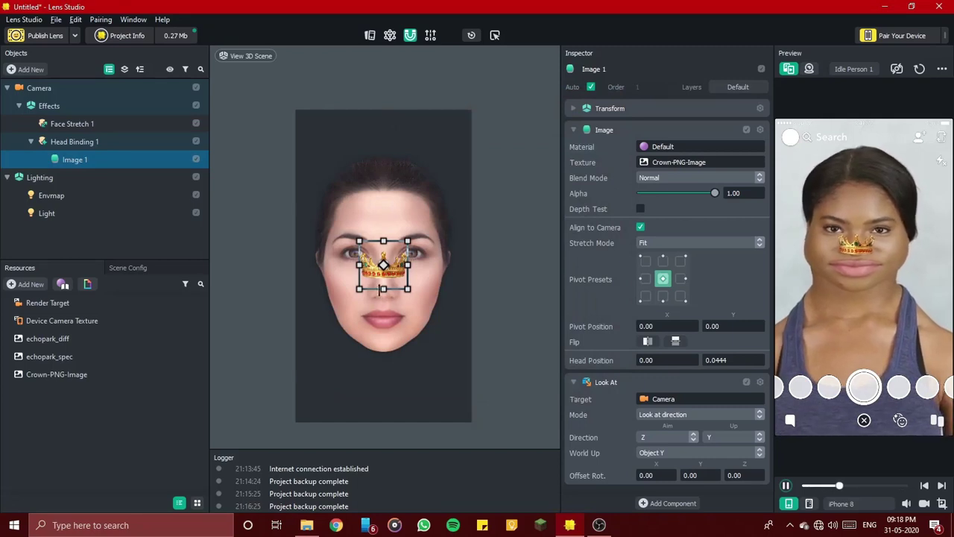
{"action": "left_click_drag", "start_coordinate": [392, 274], "coordinate": [261, 264]}
{"action": "left_click_drag", "start_coordinate": [373, 217], "coordinate": [419, 154]}
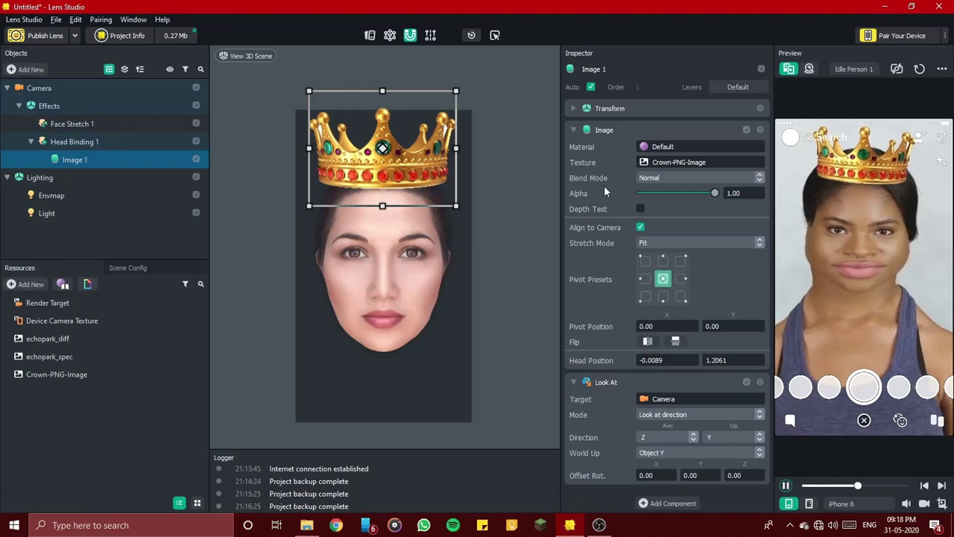
Try the Darken blend mode on the crown image and restore the Normal mode.
{"action": "left_click", "coordinate": [656, 179]}
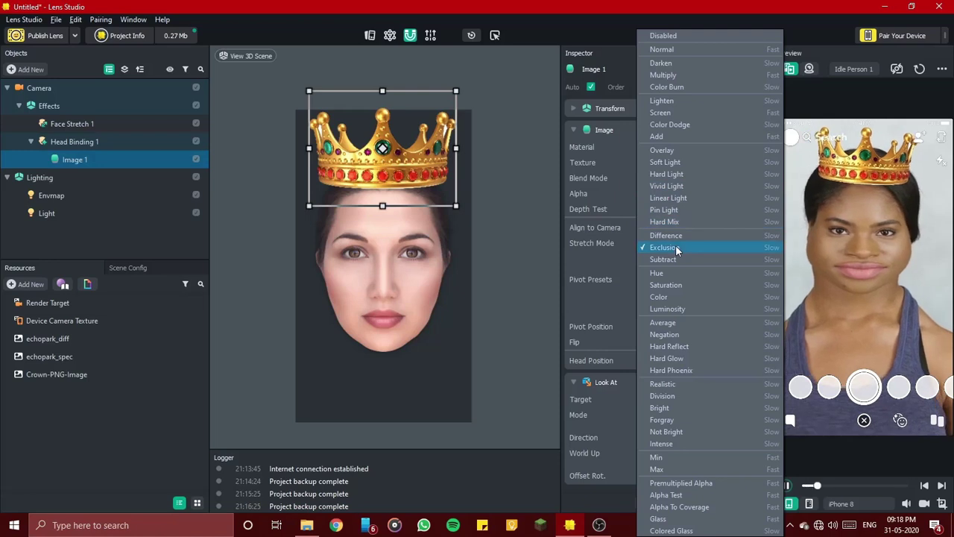
{"action": "left_click", "coordinate": [660, 63]}
{"action": "left_click", "coordinate": [669, 179]}
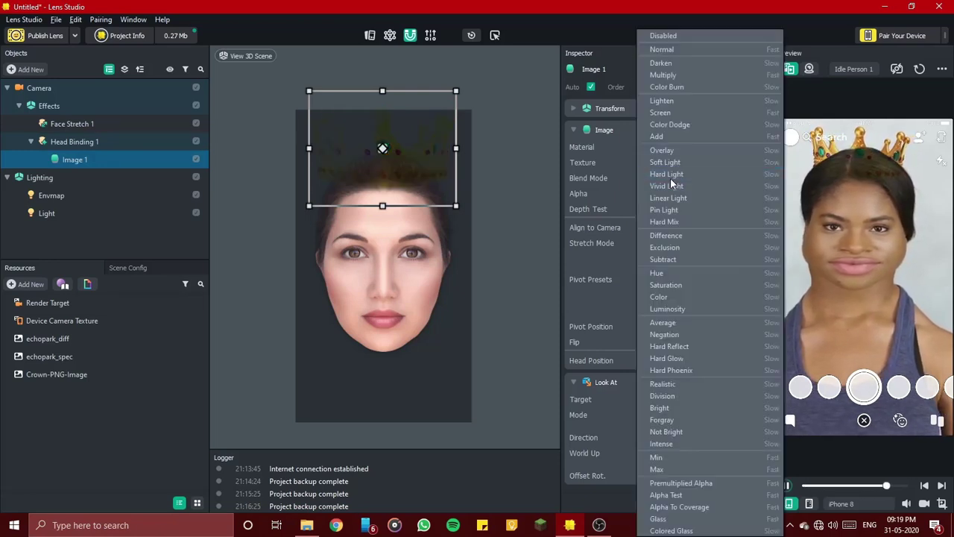
{"action": "left_click", "coordinate": [686, 50]}
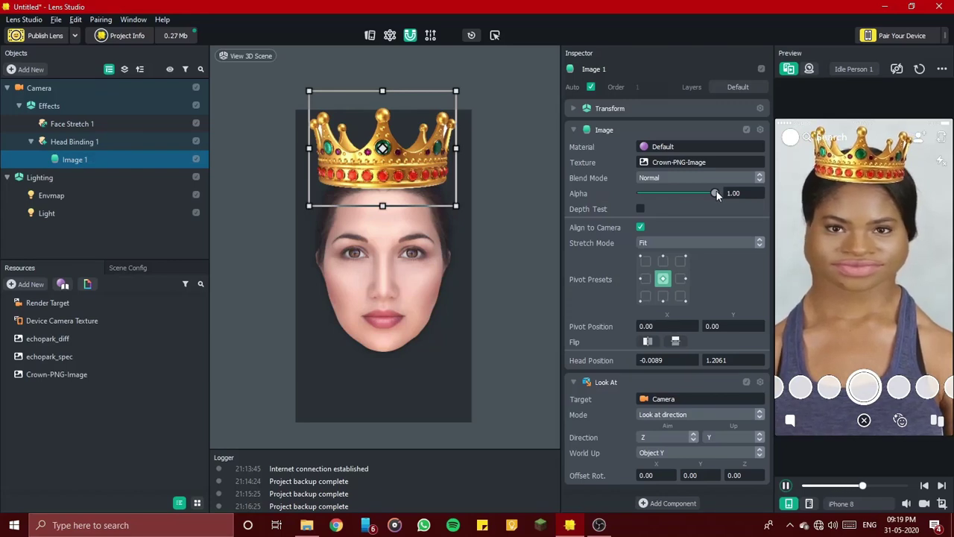
Try the alpha and Align to Camera settings on the crown image, restoring alpha 1.00 and camera alignment.
{"action": "left_click_drag", "start_coordinate": [717, 191], "coordinate": [722, 215]}
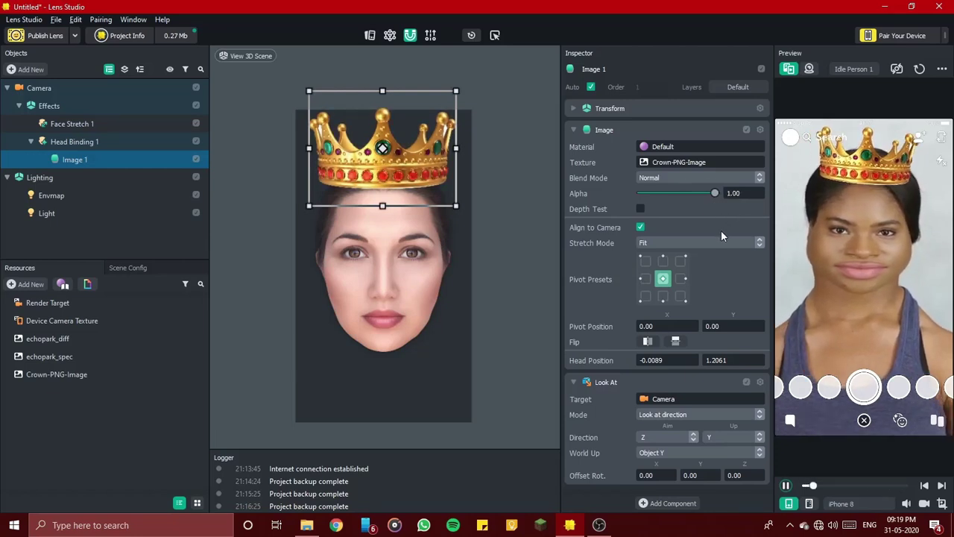
{"action": "left_click", "coordinate": [641, 228]}
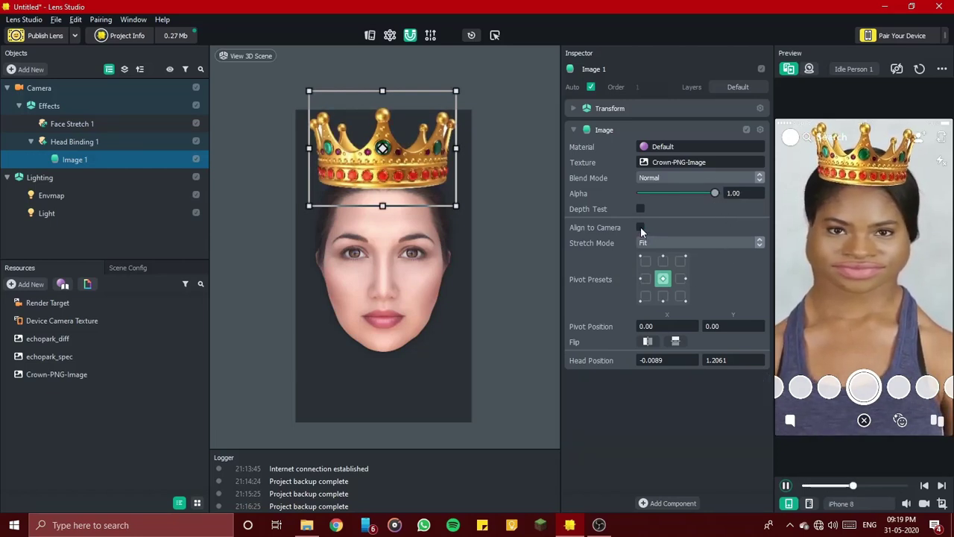
{"action": "left_click", "coordinate": [641, 228]}
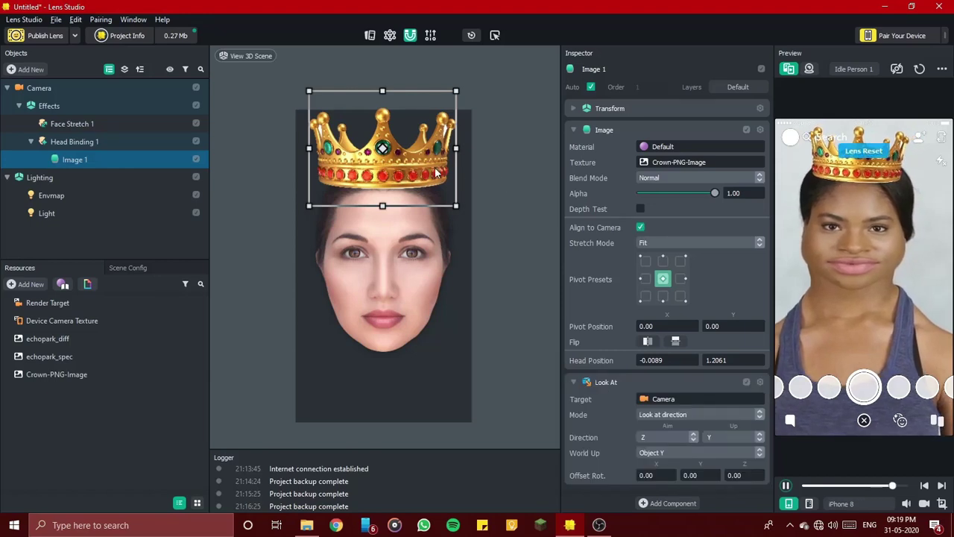
Shift the crown slightly lower so it sits closer to the forehead, and deselect it.
{"action": "left_click_drag", "start_coordinate": [436, 173], "coordinate": [437, 177]}
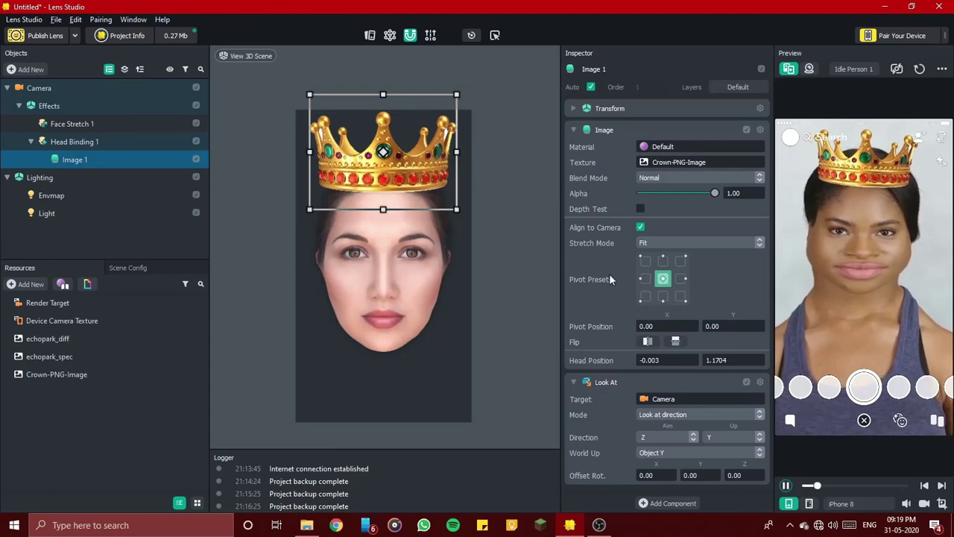
{"action": "left_click", "coordinate": [484, 238]}
{"action": "left_click", "coordinate": [436, 188]}
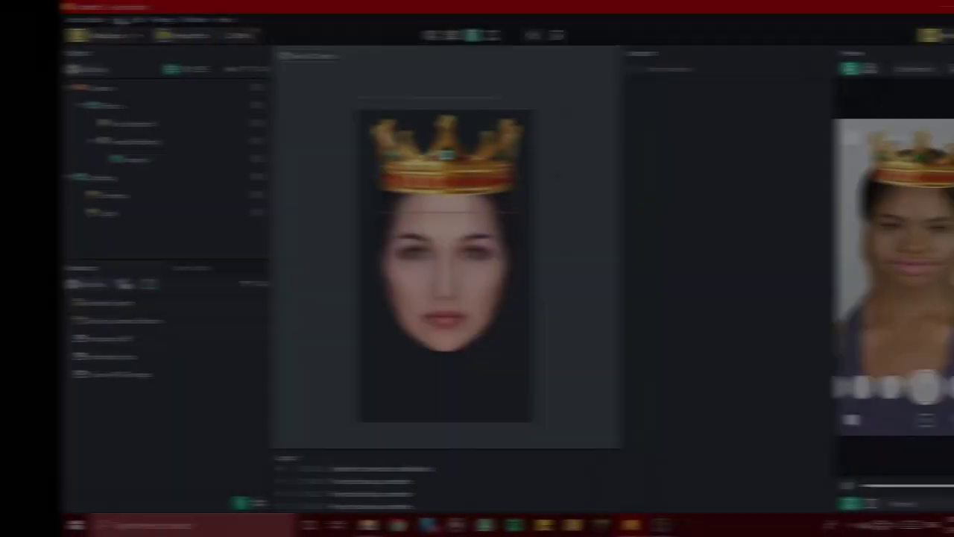
Close the project and return to the home screen, discarding the unsaved changes.
{"action": "left_click", "coordinate": [64, 20]}
{"action": "mouse_move", "coordinate": [63, 45]}
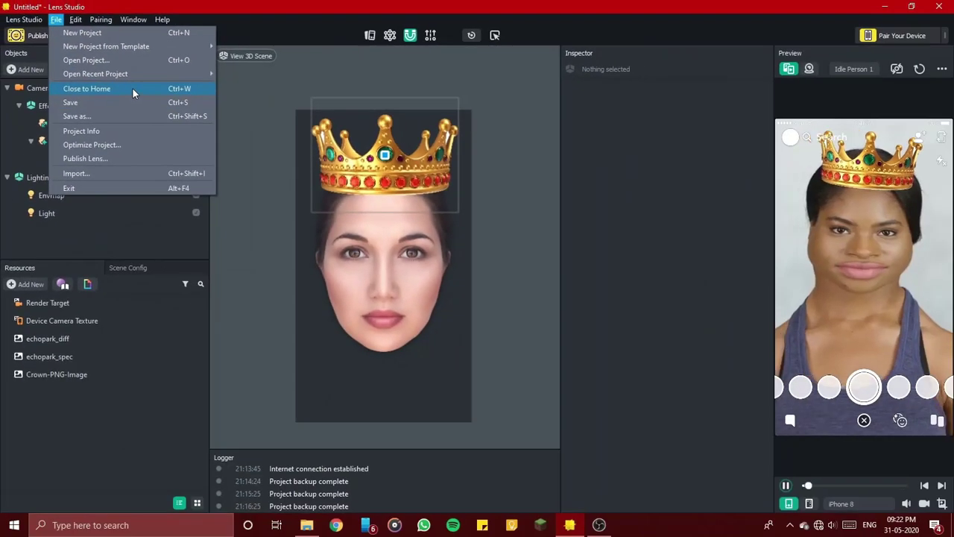
{"action": "left_click", "coordinate": [132, 88]}
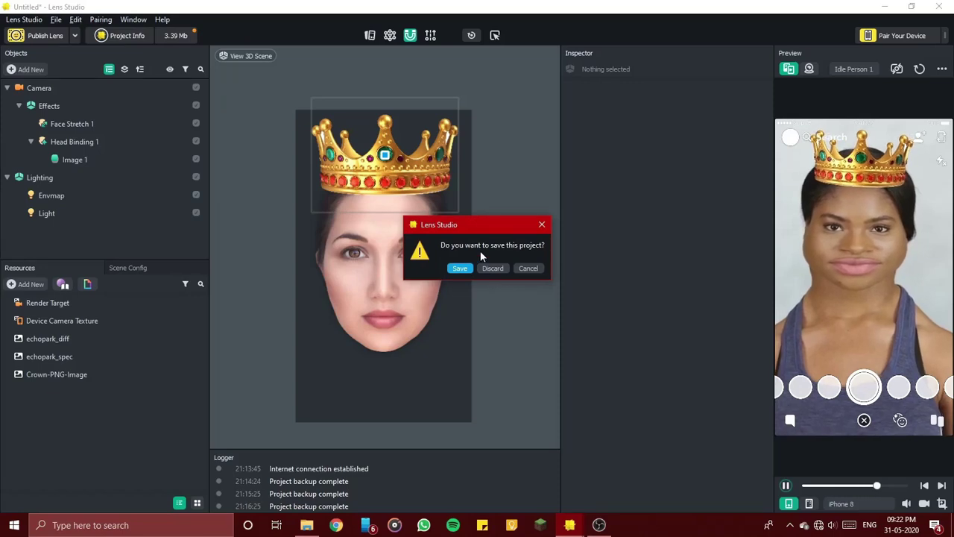
{"action": "left_click", "coordinate": [496, 266]}
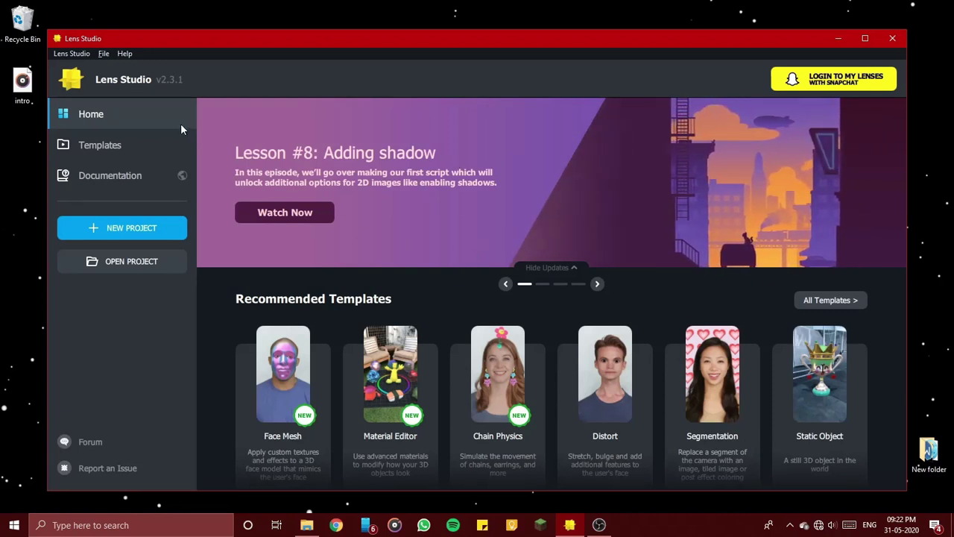
Show all templates, check the category choices and filter the templates by the Beginner skill level.
{"action": "left_click", "coordinate": [133, 144]}
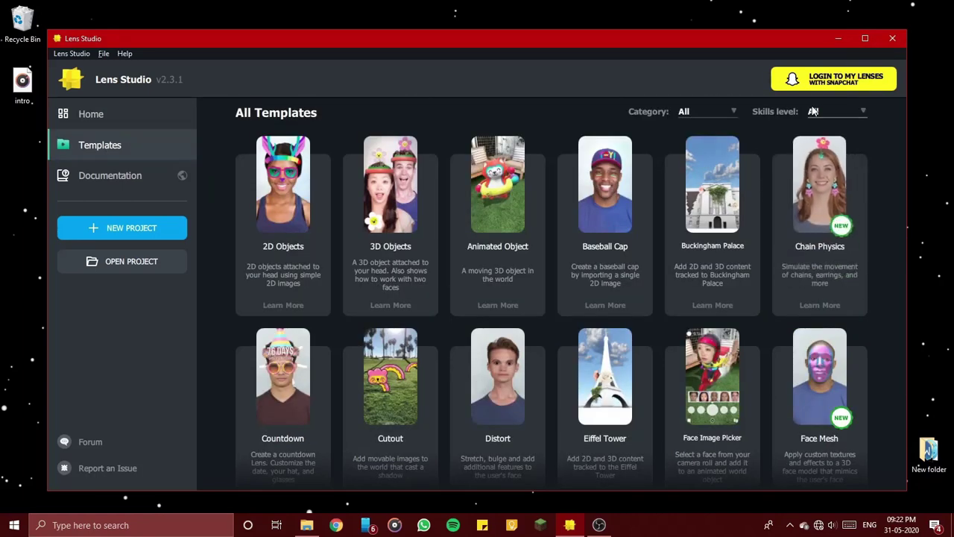
{"action": "left_click", "coordinate": [733, 112]}
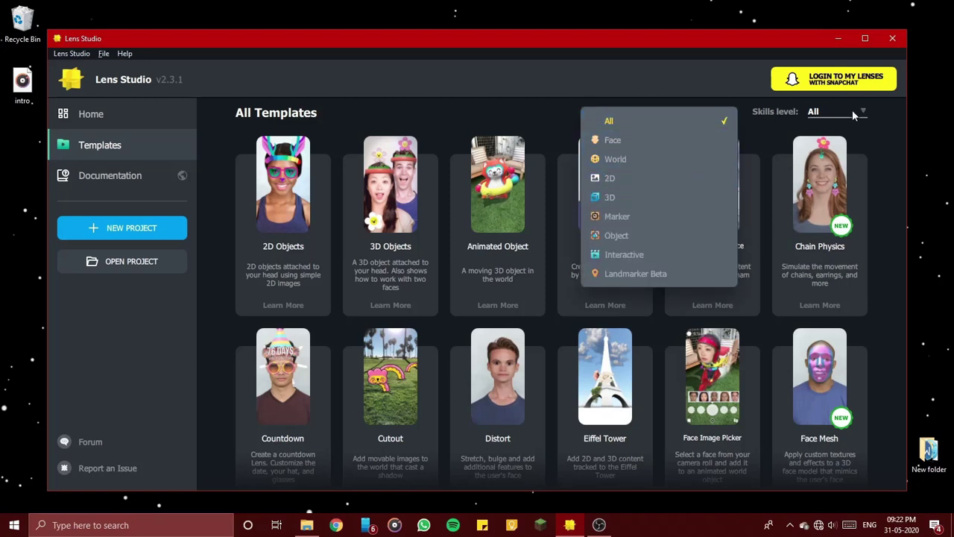
{"action": "left_click", "coordinate": [828, 114]}
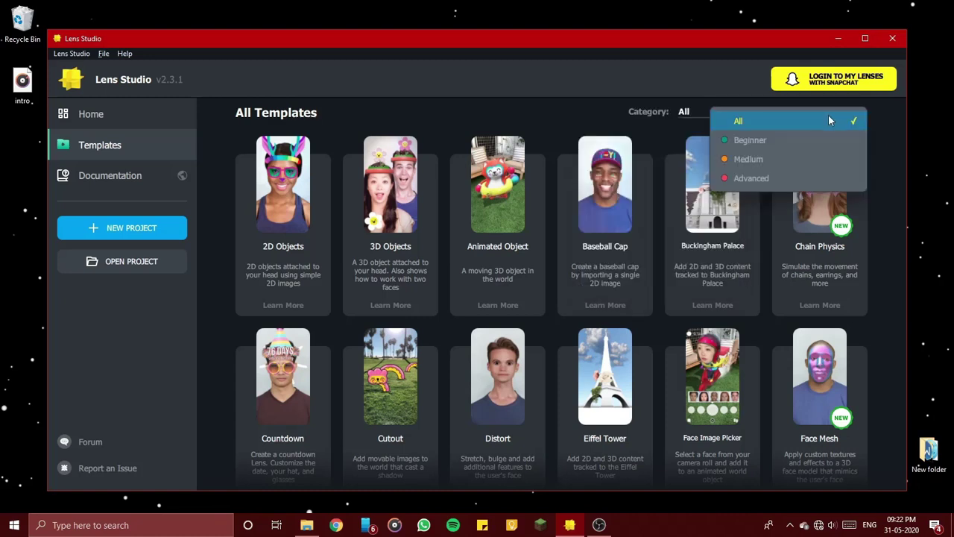
{"action": "left_click", "coordinate": [830, 136]}
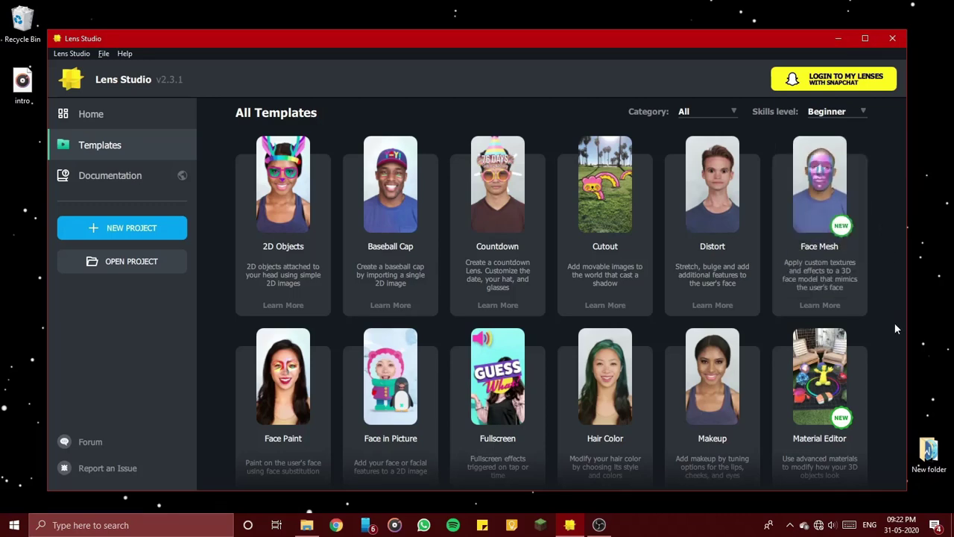
Browse the Beginner templates and open the Segmentation template as a project.
{"action": "scroll", "coordinate": [894, 323], "scroll_direction": "down", "scroll_amount": 5}
{"action": "scroll", "coordinate": [897, 300], "scroll_direction": "up", "scroll_amount": 2}
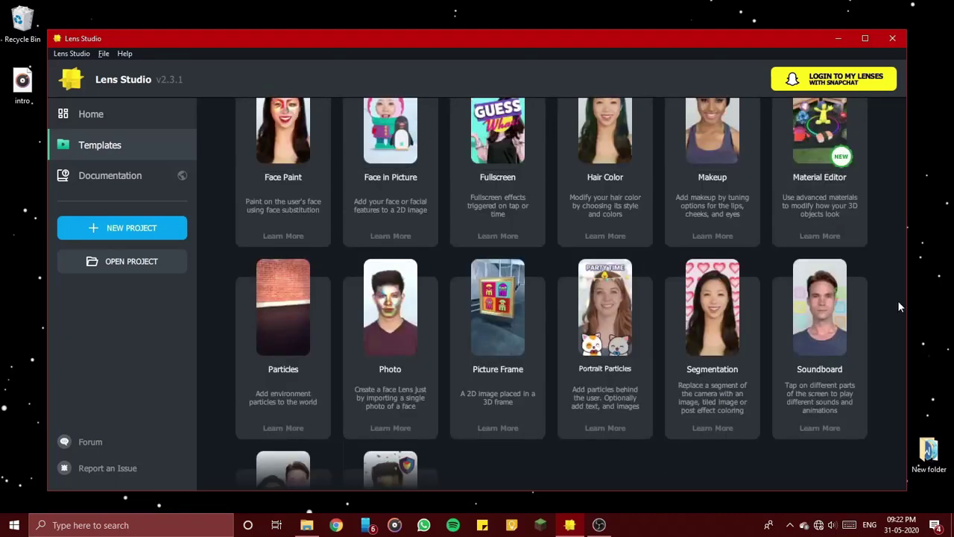
{"action": "scroll", "coordinate": [898, 301], "scroll_direction": "up", "scroll_amount": 2}
{"action": "scroll", "coordinate": [897, 300], "scroll_direction": "down", "scroll_amount": 2}
{"action": "scroll", "coordinate": [898, 300], "scroll_direction": "up", "scroll_amount": 2}
{"action": "scroll", "coordinate": [897, 300], "scroll_direction": "down", "scroll_amount": 3}
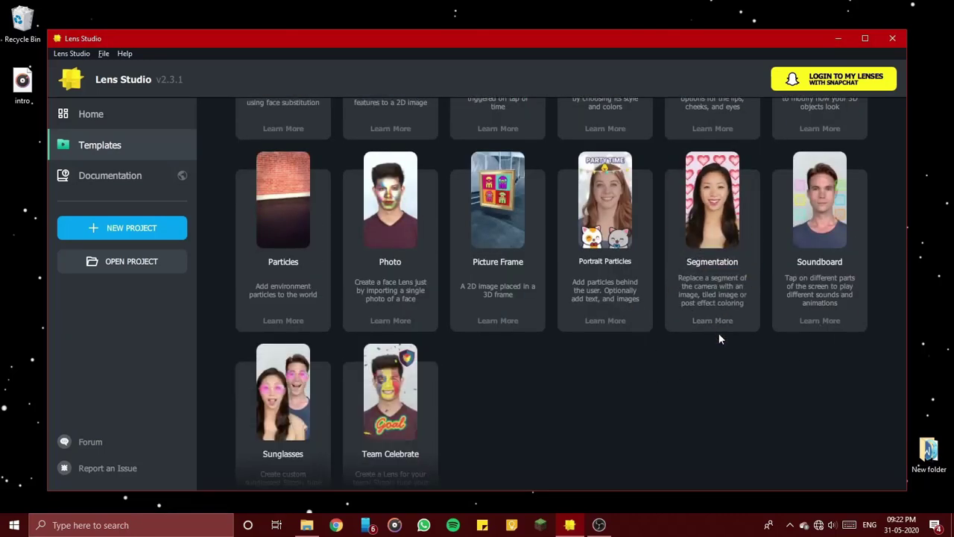
{"action": "left_click", "coordinate": [714, 255]}
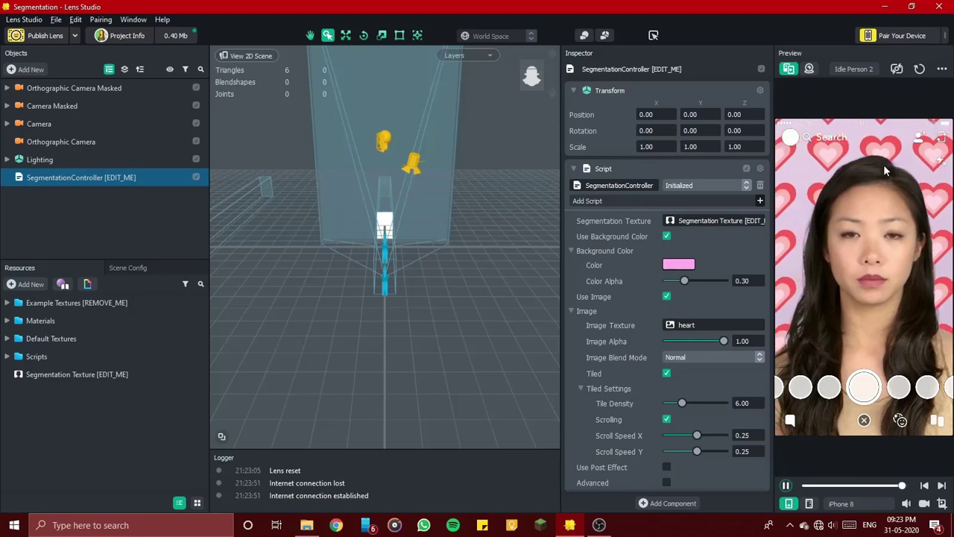
Examine the child objects of Orthographic Camera Masked, Camera Masked and Camera in the scene hierarchy, and collapse them again.
{"action": "left_click", "coordinate": [107, 191]}
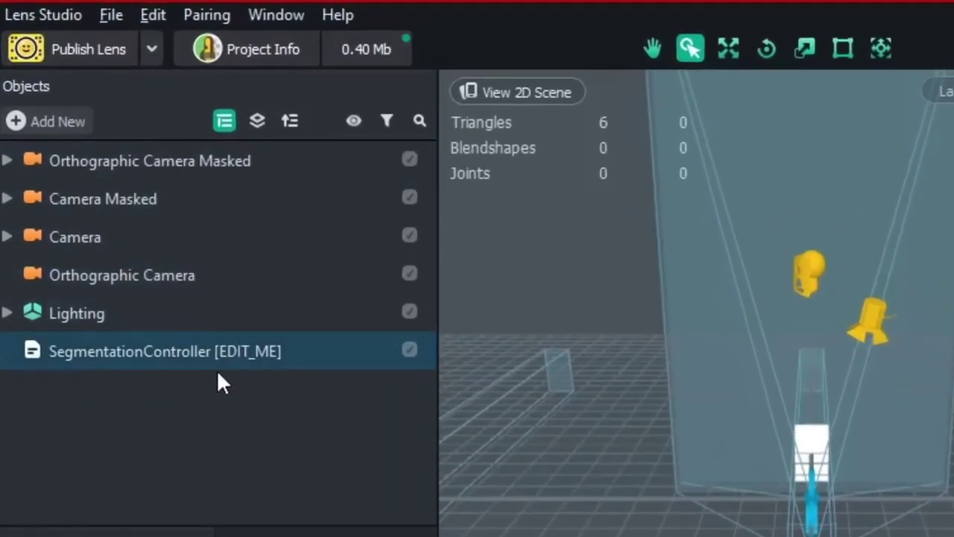
{"action": "left_click", "coordinate": [8, 159]}
{"action": "left_click", "coordinate": [7, 312]}
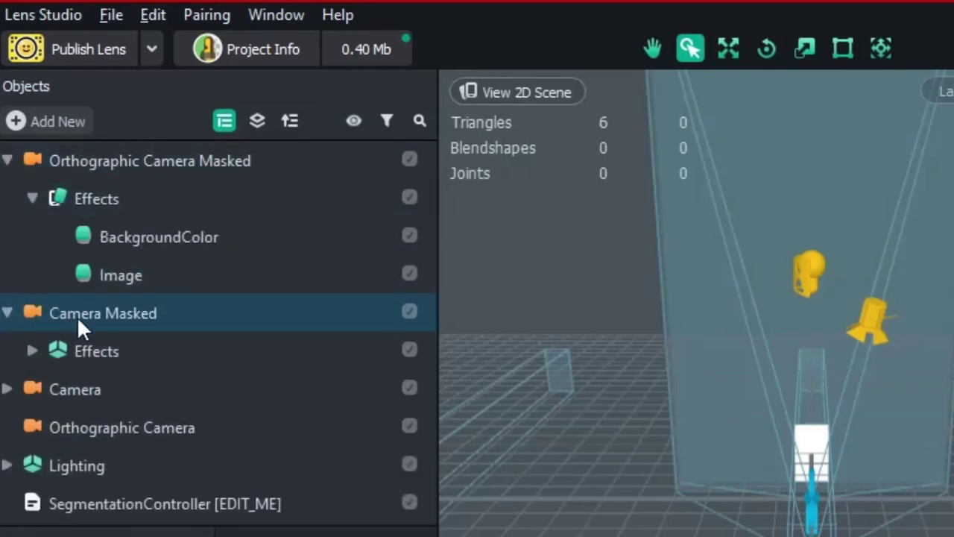
{"action": "left_click", "coordinate": [6, 389]}
{"action": "scroll", "coordinate": [179, 414], "scroll_direction": "down", "scroll_amount": 1}
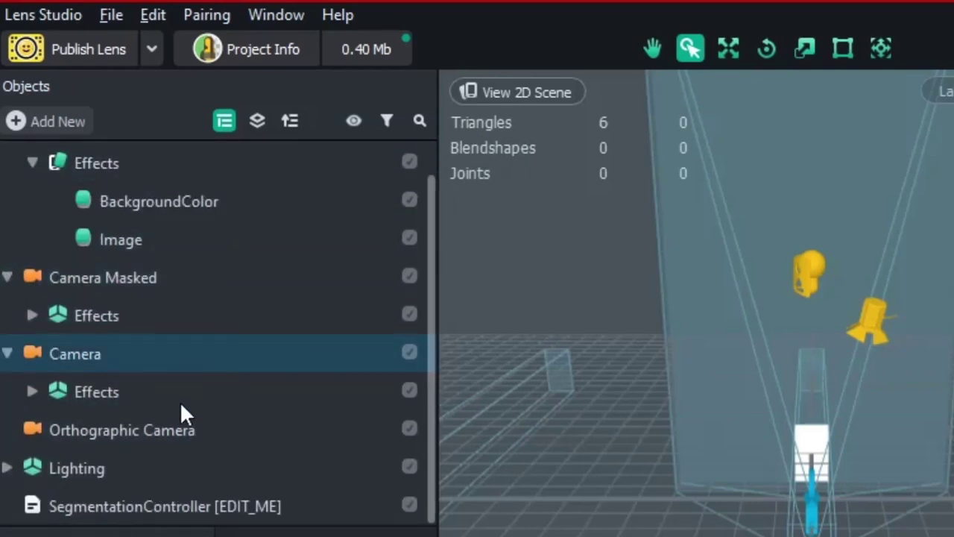
{"action": "scroll", "coordinate": [8, 410], "scroll_direction": "up", "scroll_amount": 1}
{"action": "left_click", "coordinate": [7, 389]}
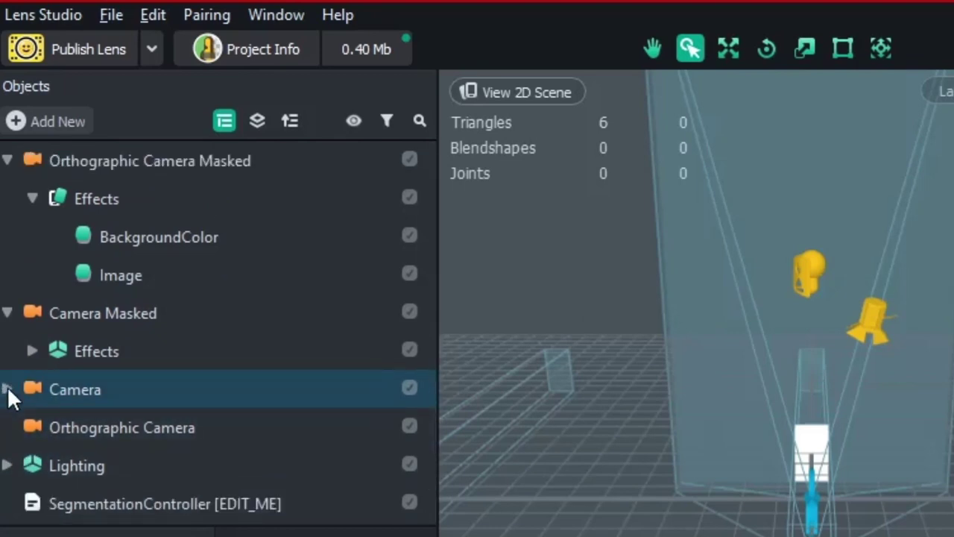
{"action": "left_click", "coordinate": [7, 312]}
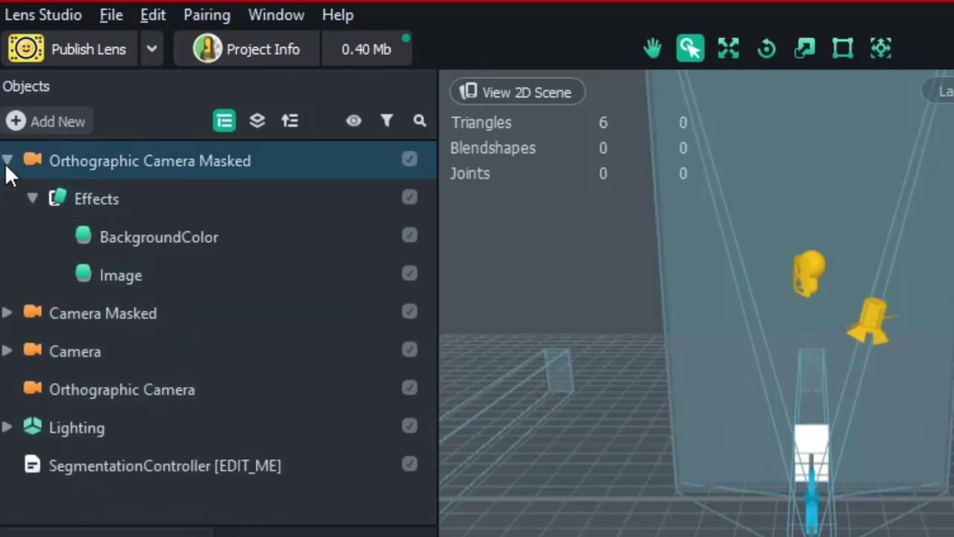
{"action": "left_click", "coordinate": [7, 160]}
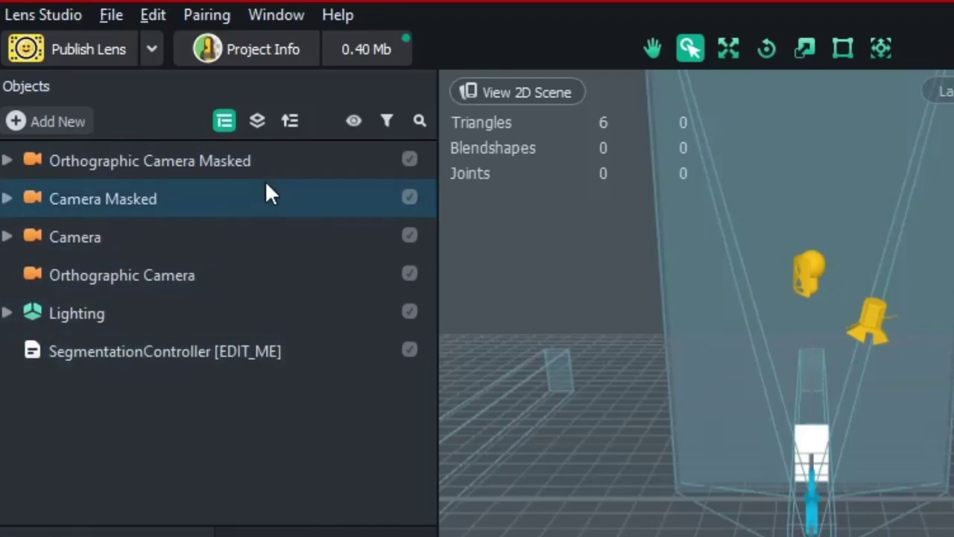
Select SegmentationController [EDIT_ME] and view the textures available for its Segmentation Texture without changing it.
{"action": "left_click", "coordinate": [283, 359]}
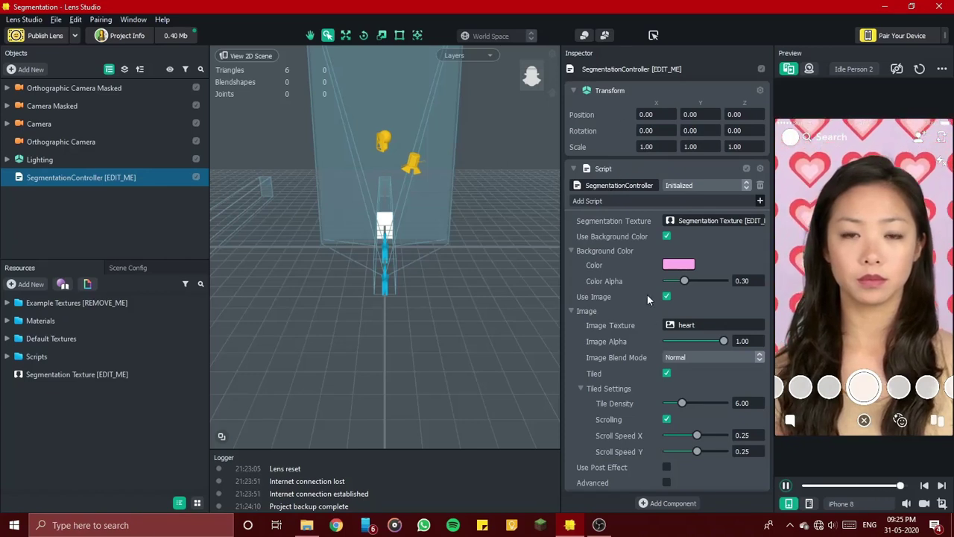
{"action": "scroll", "coordinate": [655, 276], "scroll_direction": "down", "scroll_amount": 1}
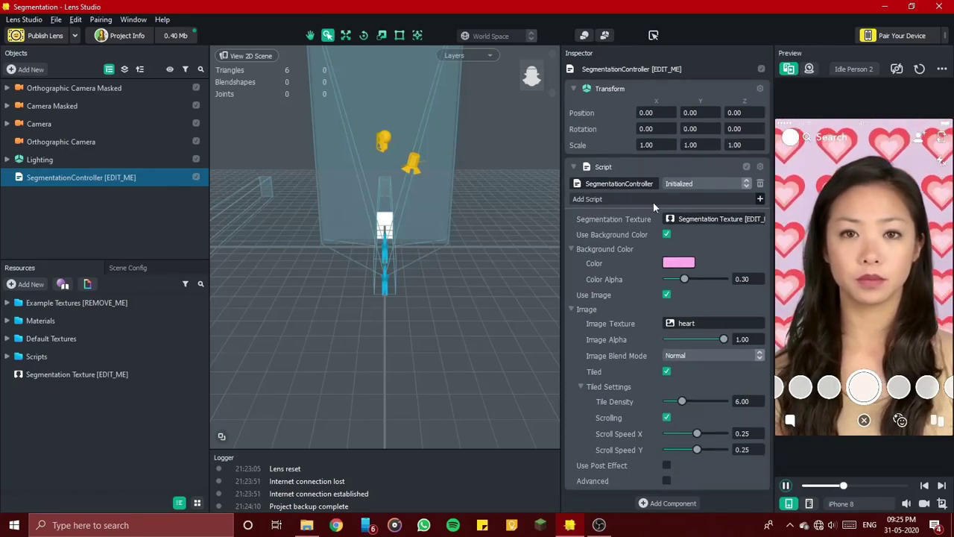
{"action": "left_click", "coordinate": [730, 221]}
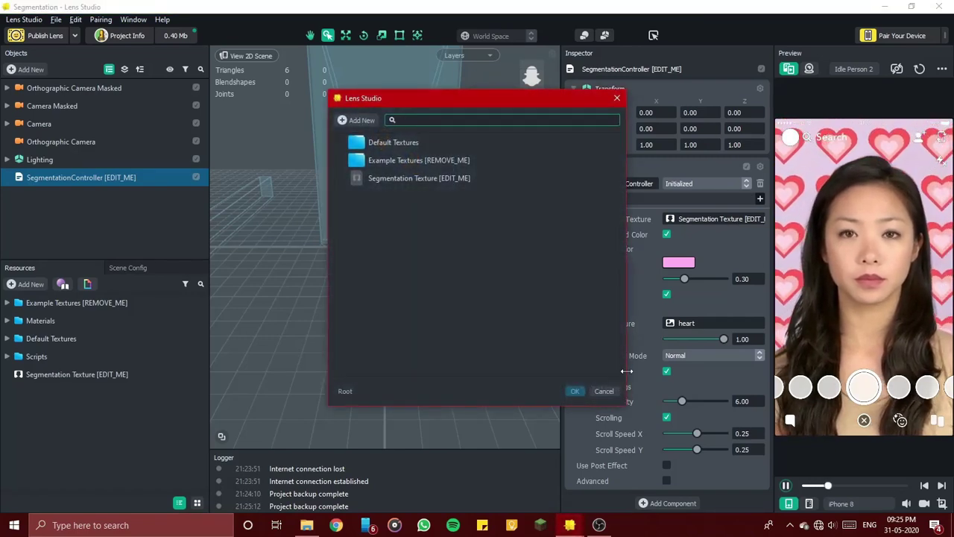
{"action": "left_click", "coordinate": [604, 390]}
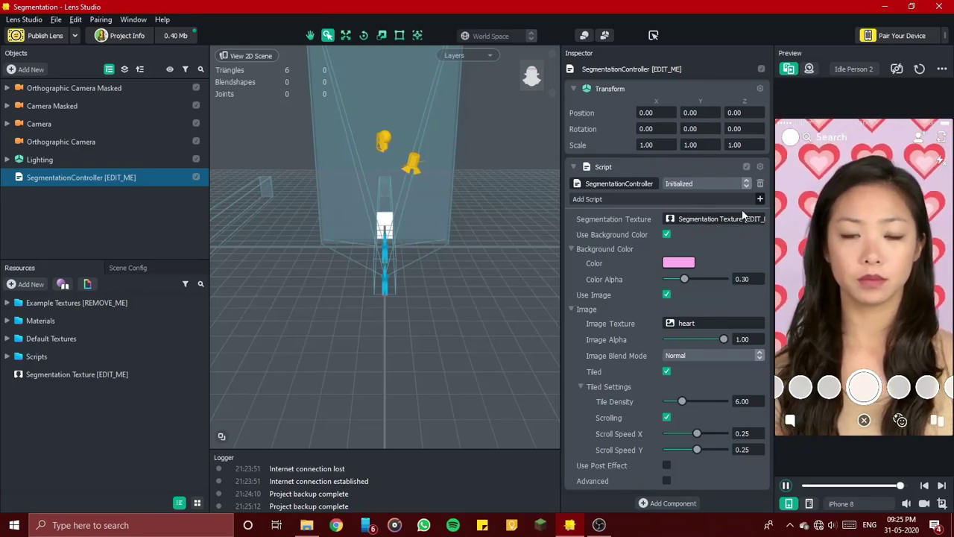
Turn Use Background Color off and on again, and set the background's Color Alpha to 1.00.
{"action": "left_click", "coordinate": [667, 233]}
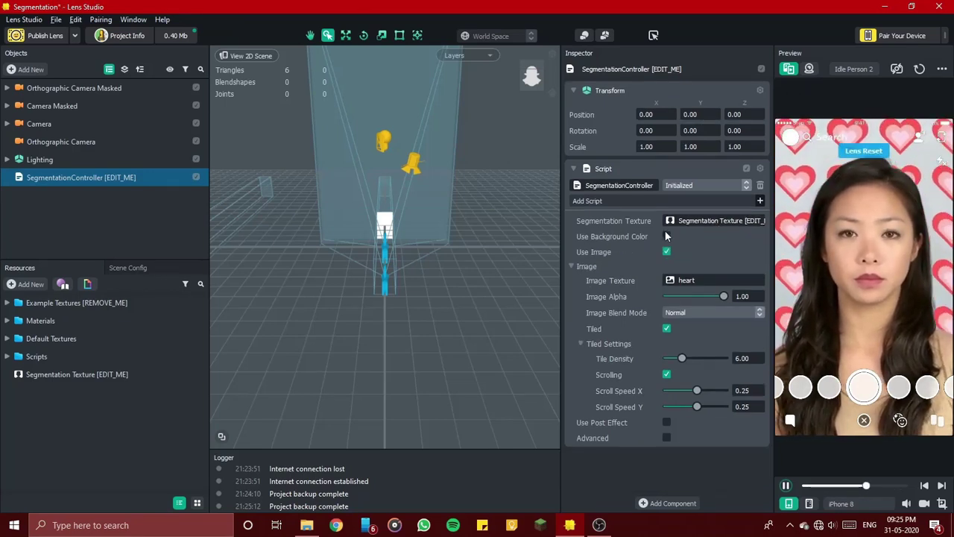
{"action": "left_click", "coordinate": [667, 236]}
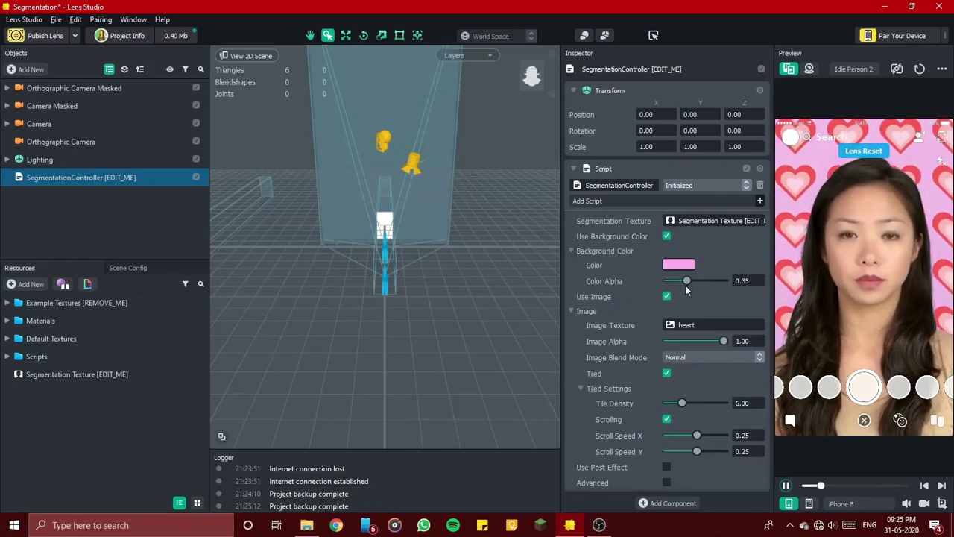
{"action": "left_click_drag", "start_coordinate": [685, 282], "coordinate": [726, 279]}
Try several shades for the segmentation background color and apply the pink #fd7aa1.
{"action": "left_click", "coordinate": [678, 264]}
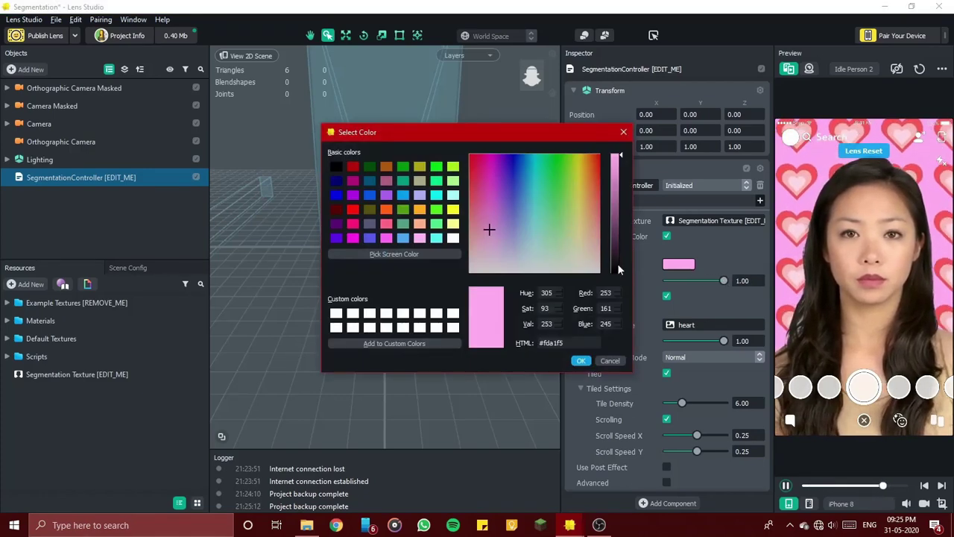
{"action": "left_click", "coordinate": [528, 230]}
{"action": "left_click", "coordinate": [508, 193]}
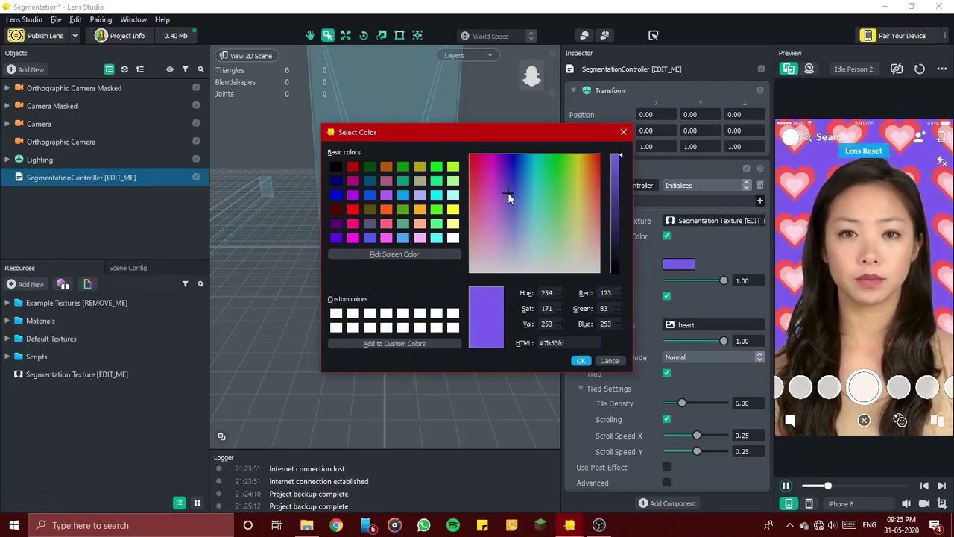
{"action": "left_click_drag", "start_coordinate": [508, 193], "coordinate": [475, 210]}
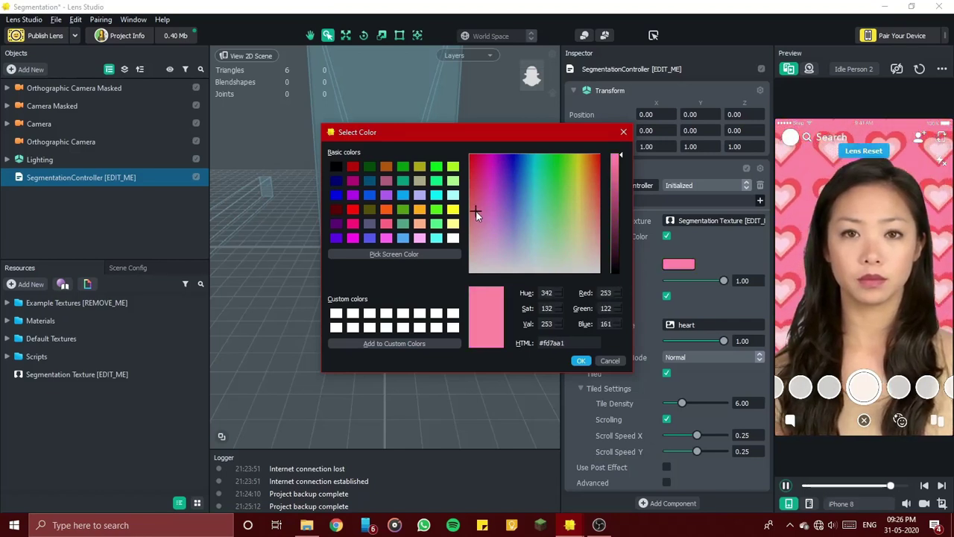
{"action": "left_click", "coordinate": [581, 360]}
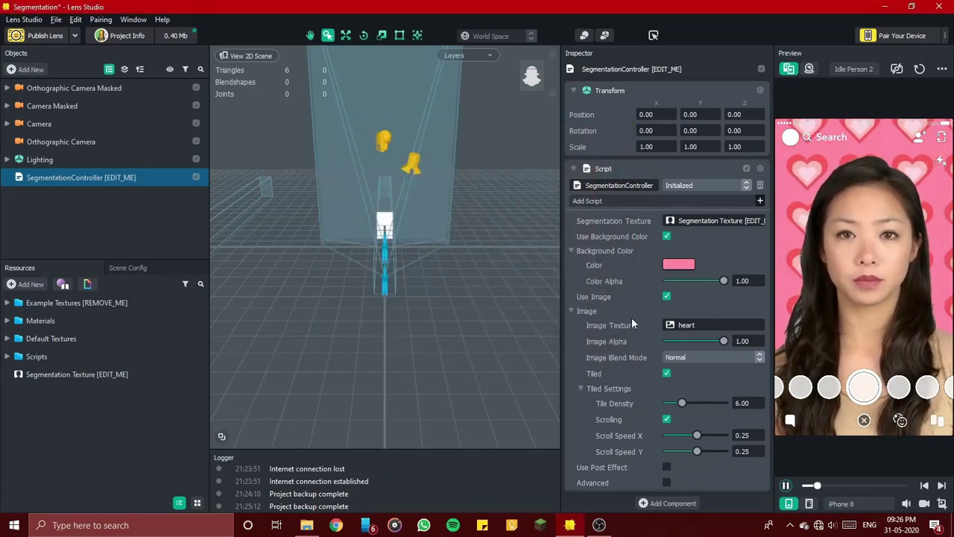
{"action": "scroll", "coordinate": [632, 319], "scroll_direction": "down", "scroll_amount": 1}
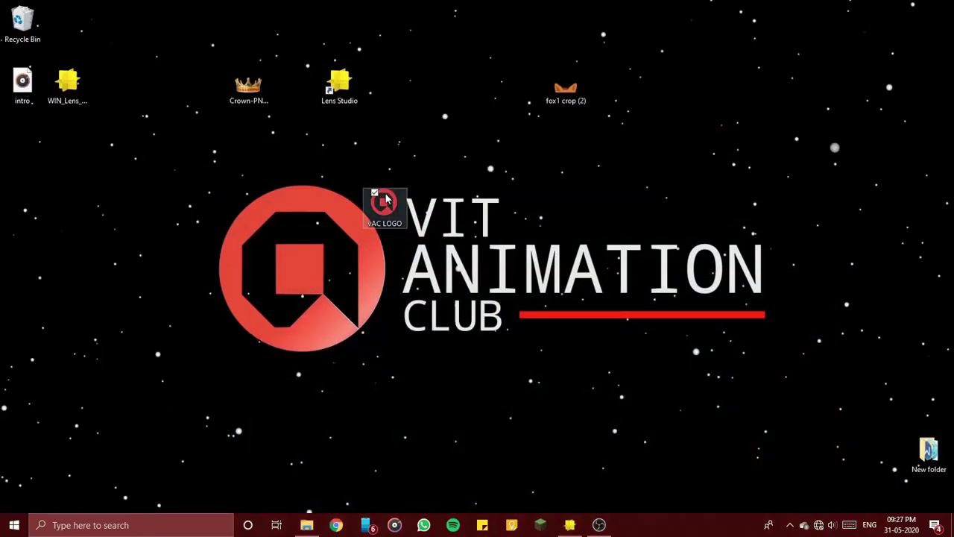
Import the vAC LOGO image from the desktop into the project resources and set it as the background's Image Texture.
{"action": "left_click_drag", "start_coordinate": [384, 204], "coordinate": [437, 91]}
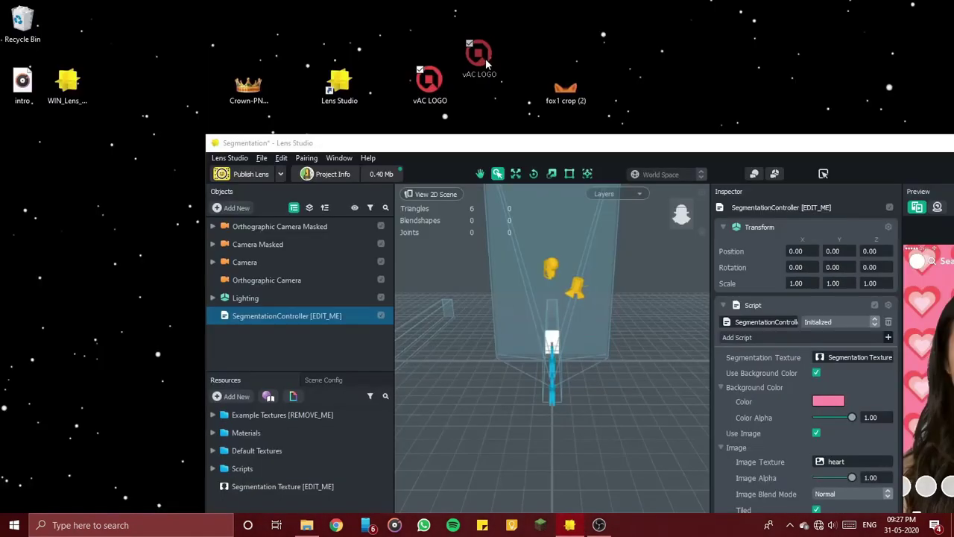
{"action": "left_click_drag", "start_coordinate": [417, 476], "coordinate": [371, 501]}
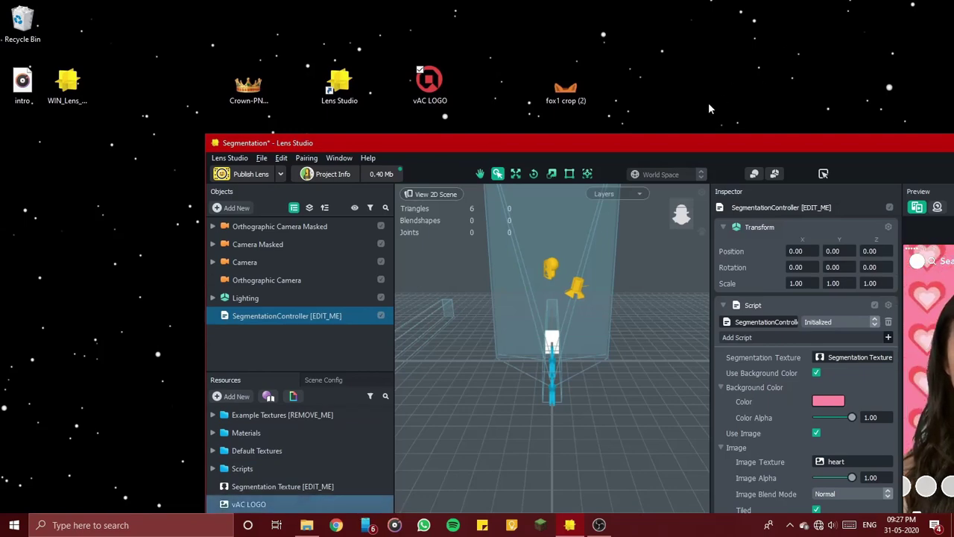
{"action": "double_click", "coordinate": [710, 144]}
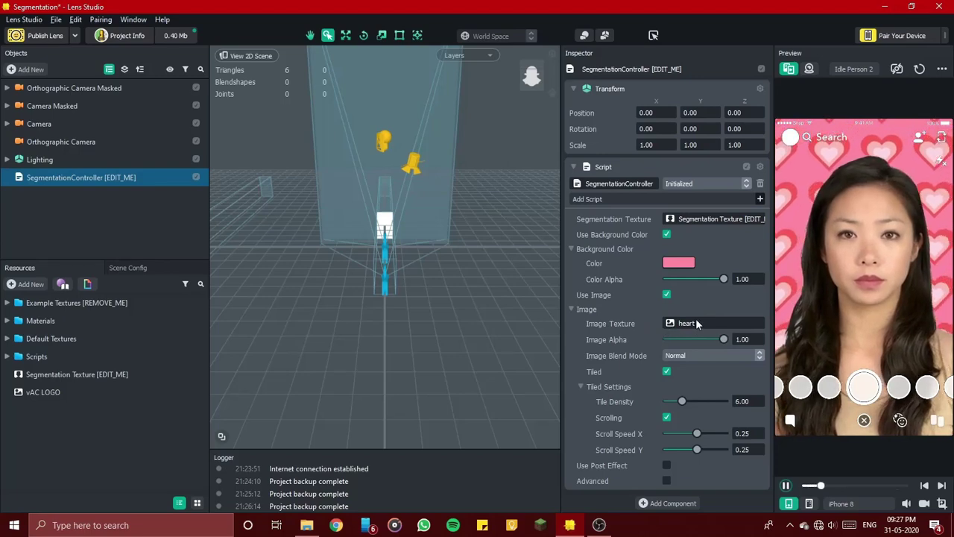
{"action": "left_click", "coordinate": [671, 324]}
{"action": "left_click", "coordinate": [429, 197]}
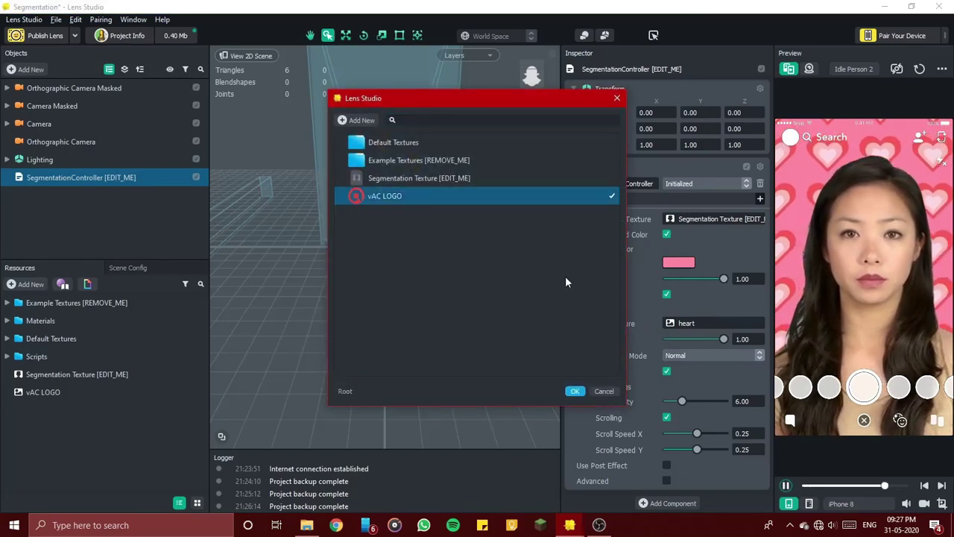
{"action": "left_click", "coordinate": [574, 390]}
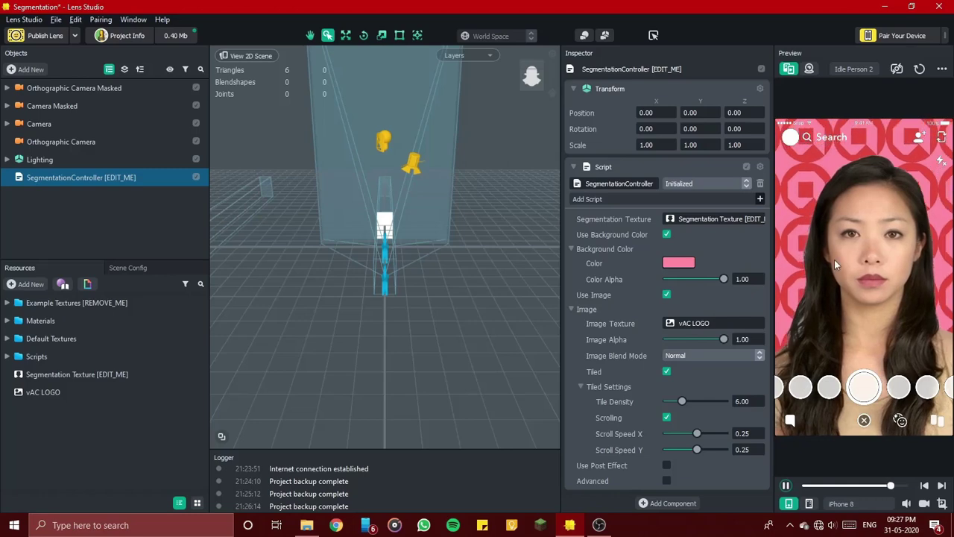
Set the background color to the light pink #fdbcbd and Image Alpha to 1.00.
{"action": "left_click", "coordinate": [686, 262]}
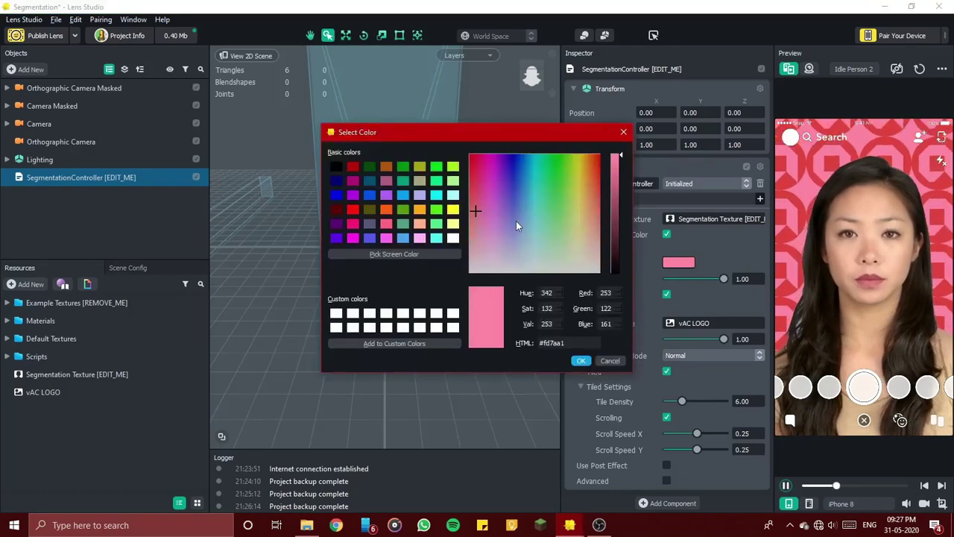
{"action": "left_click_drag", "start_coordinate": [492, 238], "coordinate": [450, 249]}
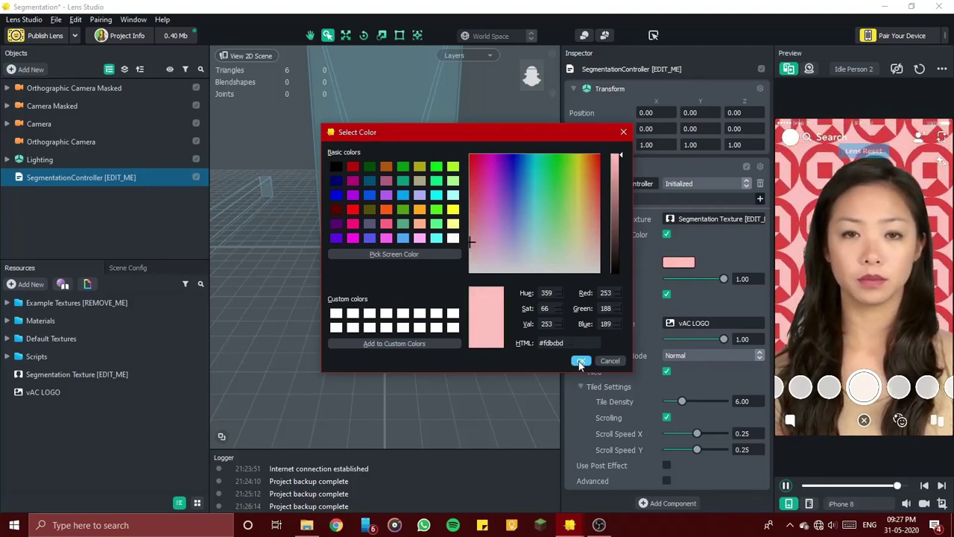
{"action": "left_click", "coordinate": [580, 360]}
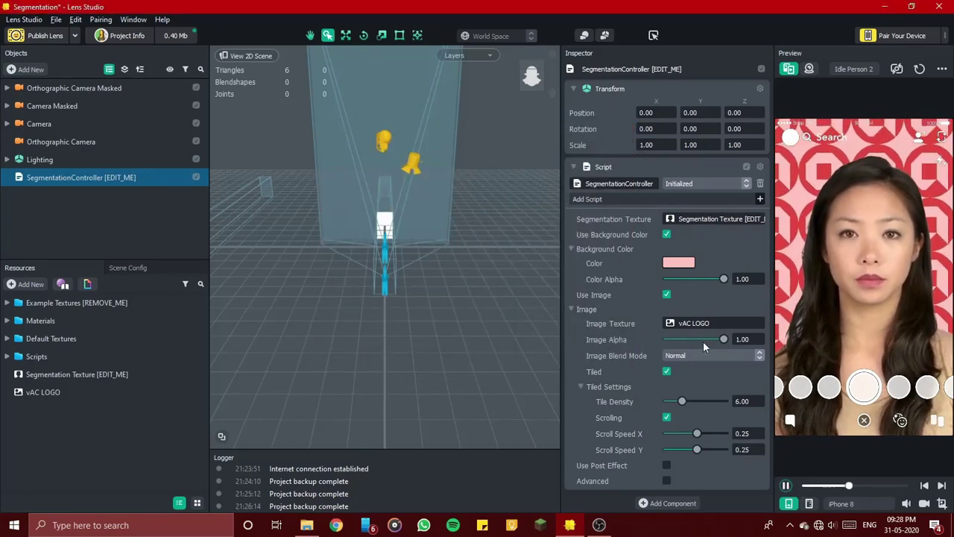
{"action": "left_click_drag", "start_coordinate": [703, 341], "coordinate": [746, 337]}
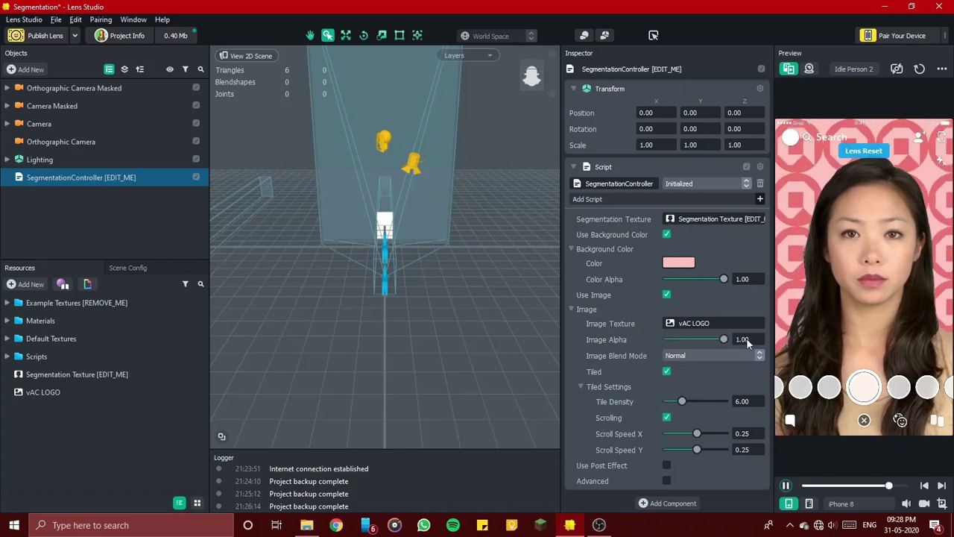
Turn off Tiled for the background image, try the Fit, Fill and Stretch fill modes, and turn Tiled on again.
{"action": "left_click", "coordinate": [667, 372]}
{"action": "left_click", "coordinate": [666, 372]}
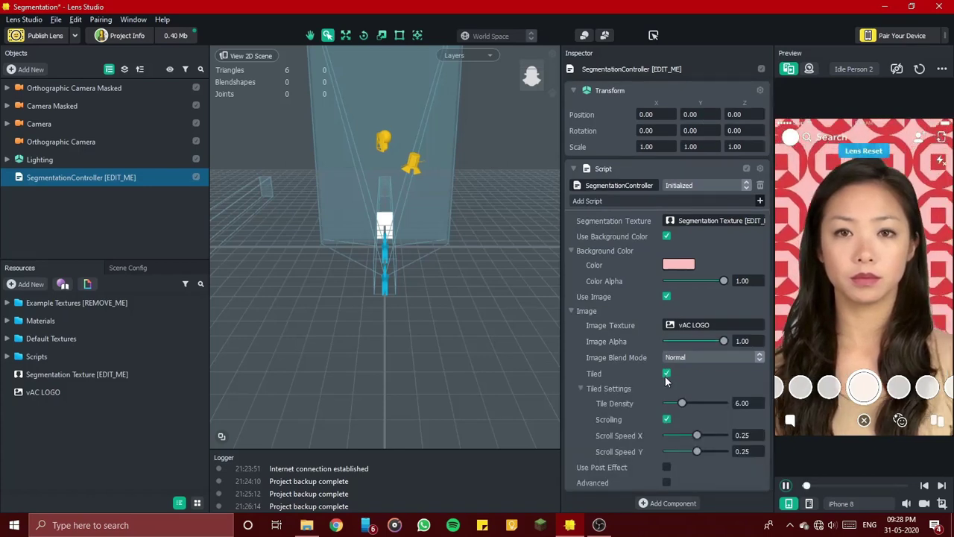
{"action": "left_click", "coordinate": [665, 374]}
{"action": "left_click", "coordinate": [680, 388]}
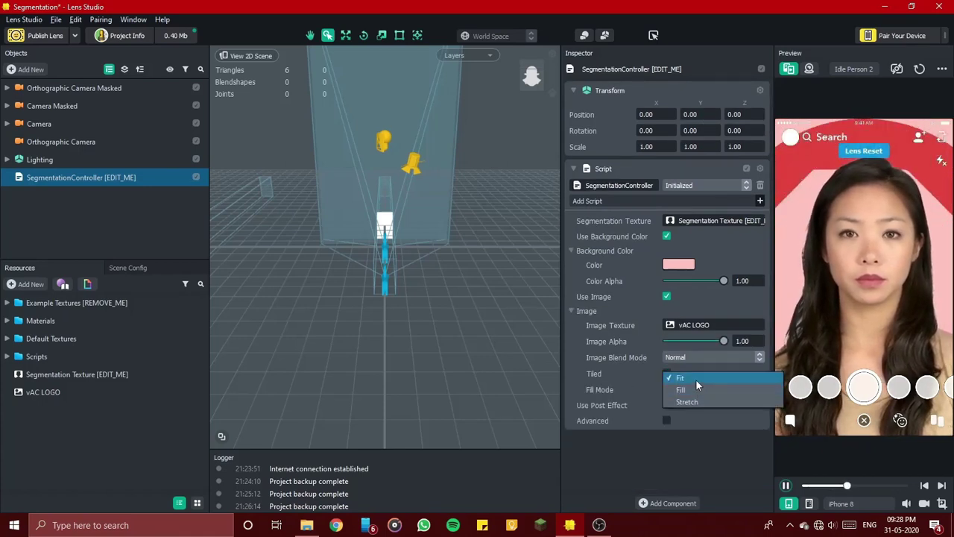
{"action": "left_click", "coordinate": [696, 378]}
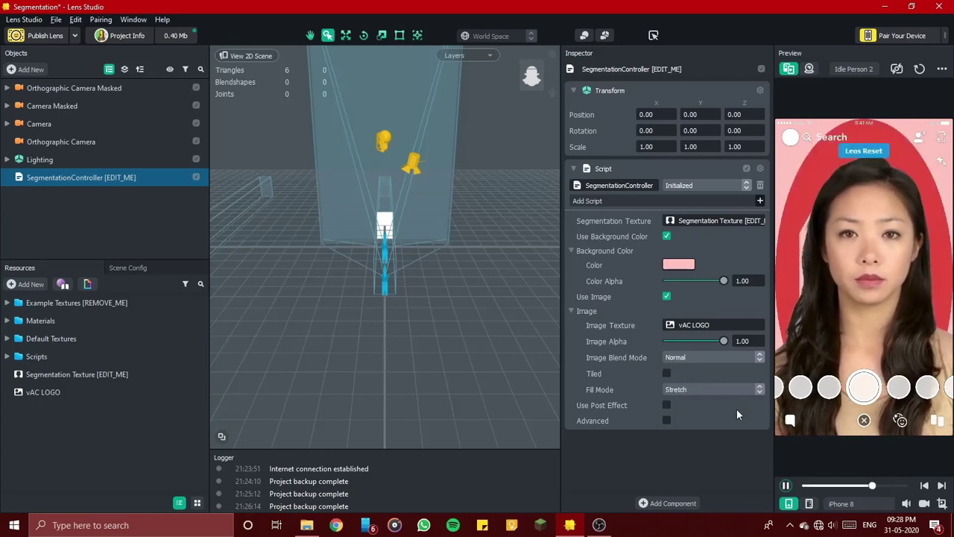
{"action": "left_click", "coordinate": [737, 388]}
{"action": "left_click", "coordinate": [738, 378]}
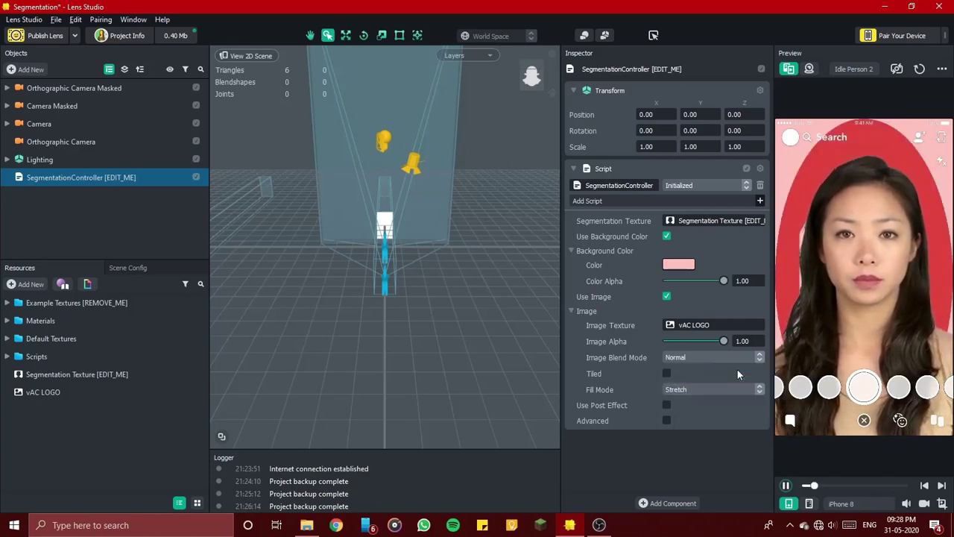
{"action": "left_click", "coordinate": [737, 389]}
{"action": "left_click", "coordinate": [737, 402]}
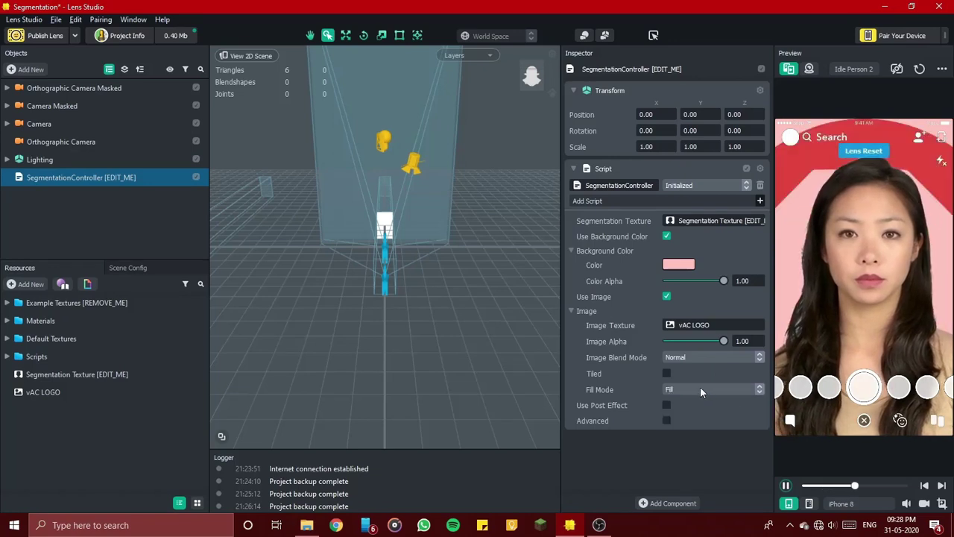
{"action": "left_click", "coordinate": [666, 374]}
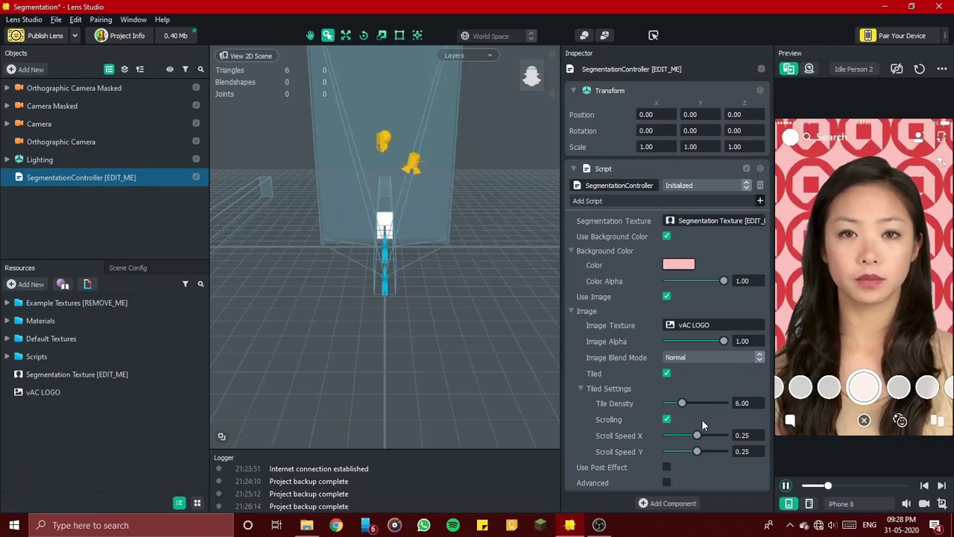
Set the logo pattern's Tile Density to 8.00, and turn Scrolling off and on again.
{"action": "scroll", "coordinate": [699, 374], "scroll_direction": "down", "scroll_amount": 1}
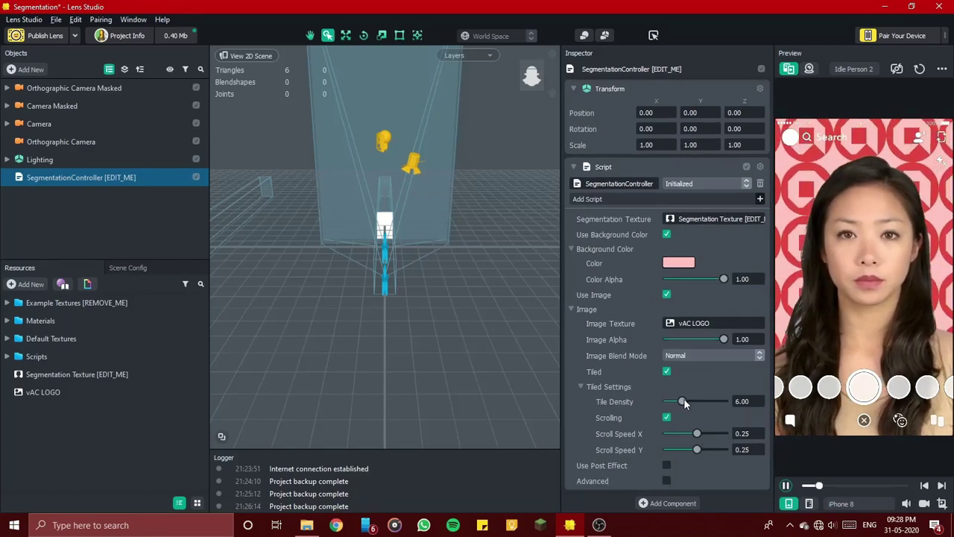
{"action": "left_click_drag", "start_coordinate": [682, 402], "coordinate": [689, 402]}
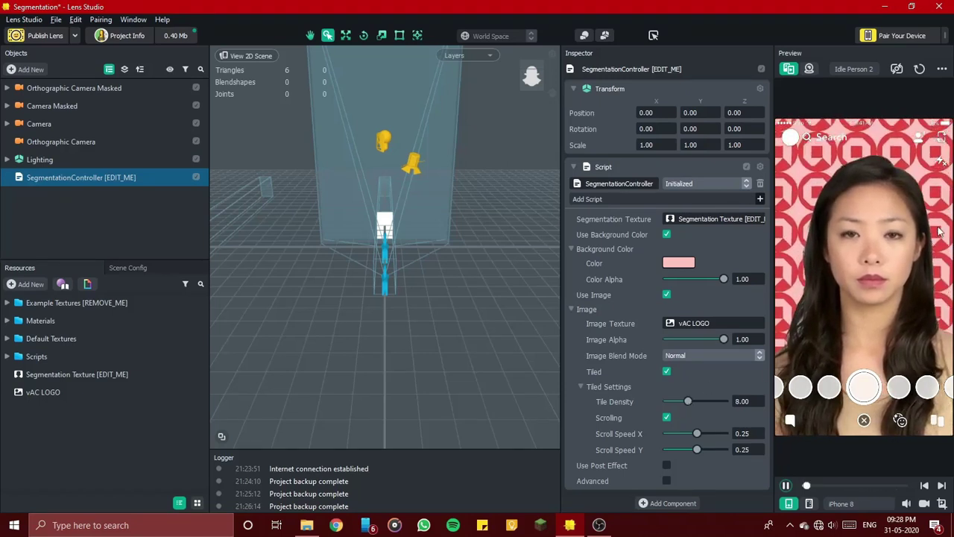
{"action": "left_click", "coordinate": [667, 415]}
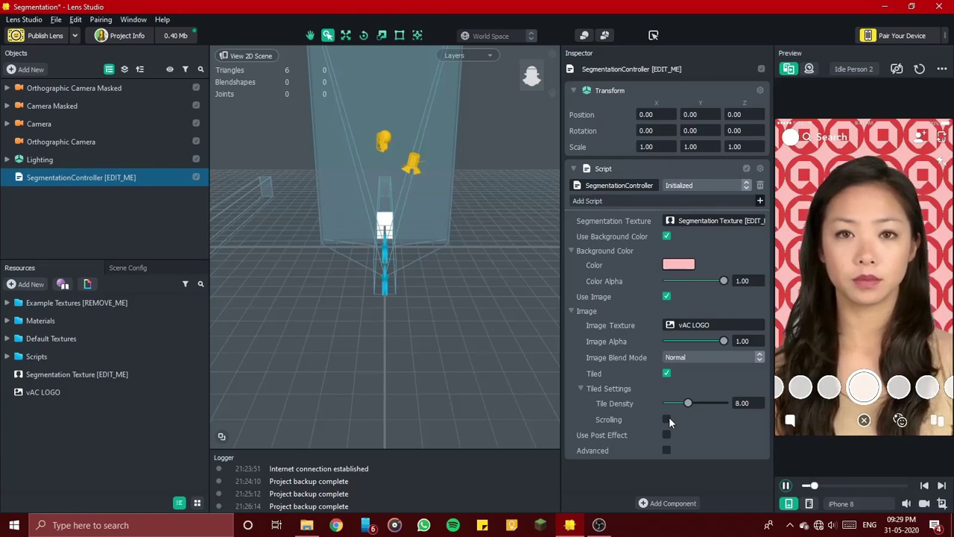
{"action": "left_click", "coordinate": [668, 419]}
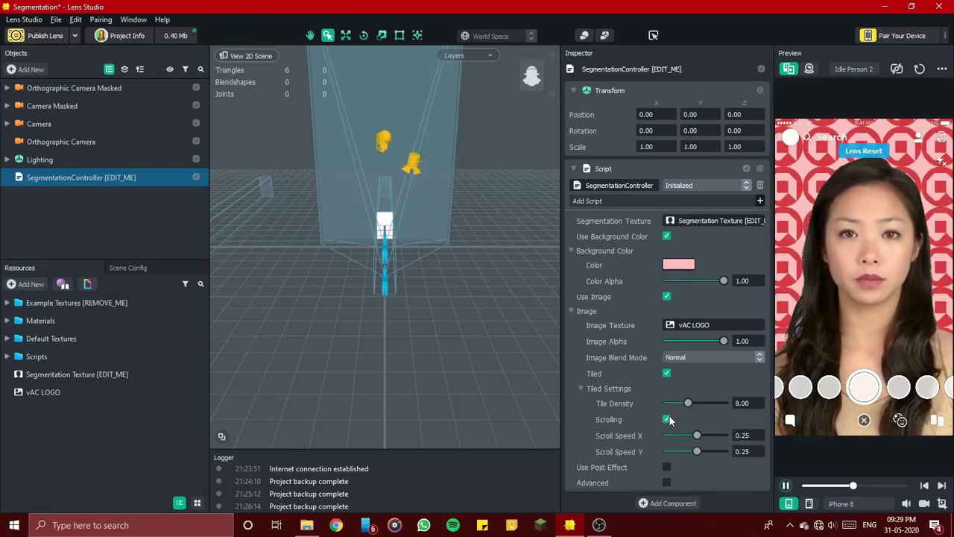
Try Scroll Speed X values such as 1.50 and 2.30 for the tiled logo, and set Scroll Speed Y to -0.60.
{"action": "mouse_move", "coordinate": [695, 435]}
{"action": "left_mouse_down"}
{"action": "mouse_move", "coordinate": [666, 435]}
{"action": "mouse_move", "coordinate": [683, 437]}
{"action": "left_mouse_up"}
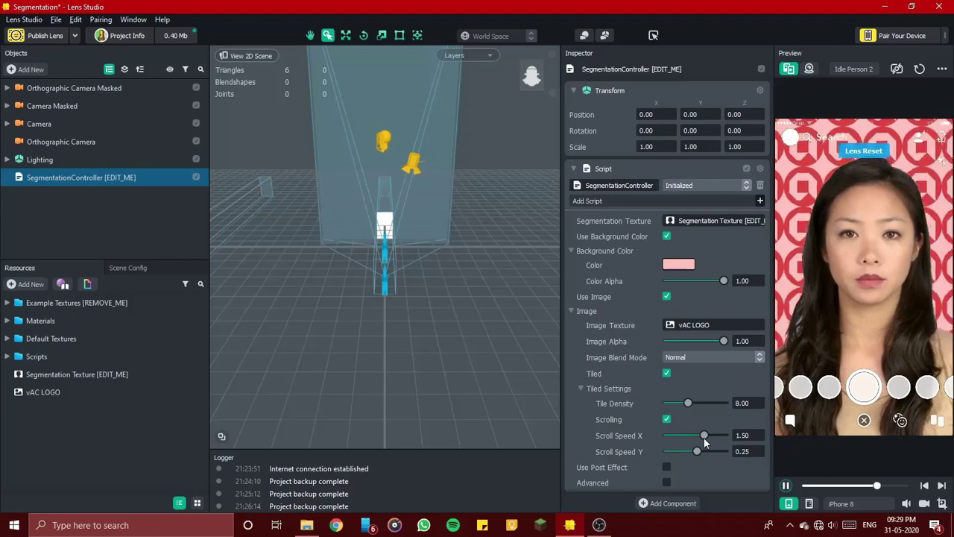
{"action": "left_click_drag", "start_coordinate": [694, 440], "coordinate": [708, 440]}
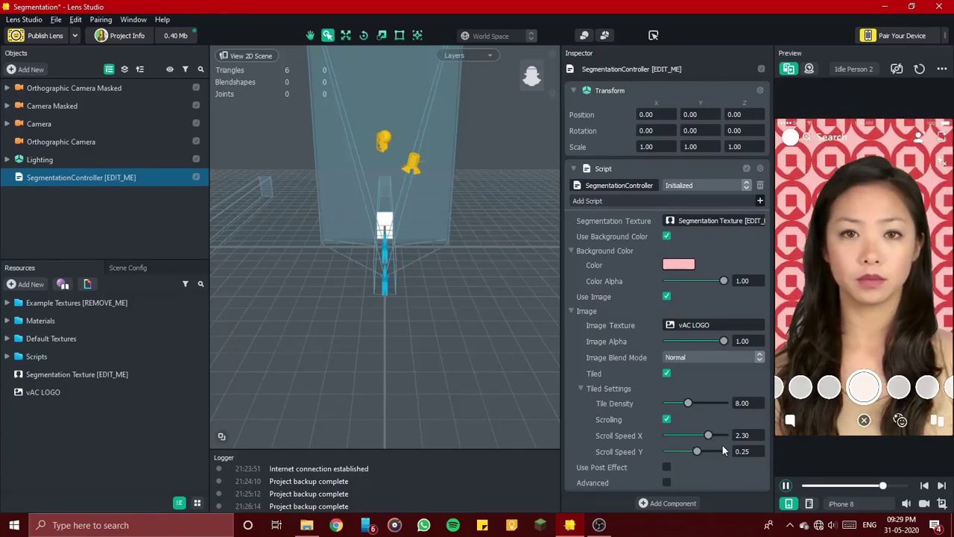
{"action": "mouse_move", "coordinate": [697, 448]}
{"action": "left_mouse_down"}
{"action": "mouse_move", "coordinate": [717, 448]}
{"action": "mouse_move", "coordinate": [692, 451]}
{"action": "mouse_move", "coordinate": [696, 435]}
{"action": "left_mouse_up"}
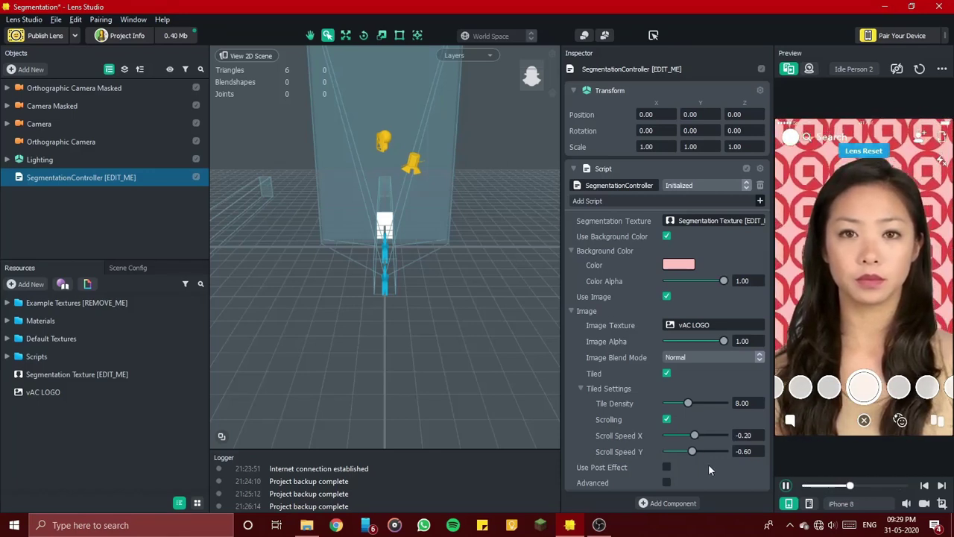
Undo the recent changes to Scroll Speed X, Scroll Speed Y and Tile Density, stopping at a Tile Density of 5.00.
{"action": "key", "text": "Right"}
{"action": "key", "text": "Right"}
{"action": "key", "text": "Right"}
{"action": "key", "text": "Right"}
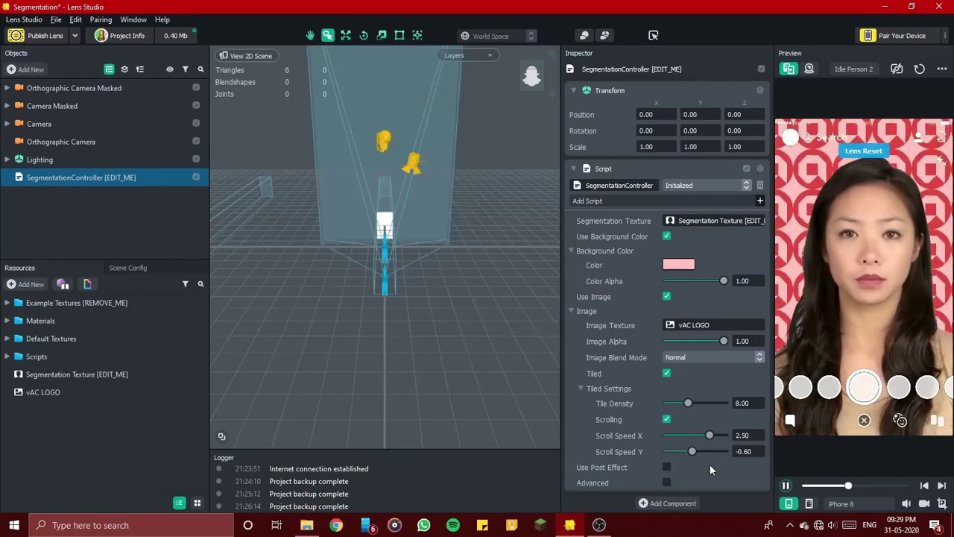
{"action": "key", "text": "Left"}
{"action": "key", "text": "Left"}
{"action": "key", "text": "Left"}
{"action": "key", "text": "Left"}
{"action": "key", "text": "Left"}
{"action": "key", "text": "Left"}
{"action": "key", "text": "Left"}
{"action": "key", "text": "Left"}
{"action": "key", "text": "Left"}
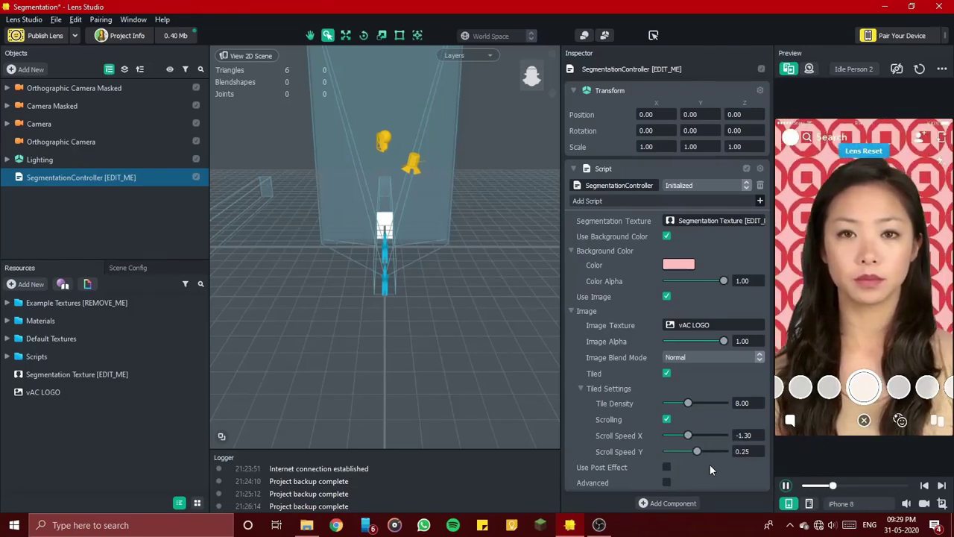
{"action": "key", "text": "Left"}
{"action": "key", "text": "Left"}
{"action": "key", "text": "Left"}
{"action": "key", "text": "Left"}
{"action": "key", "text": "Left"}
{"action": "key", "text": "Left"}
{"action": "key", "text": "Left"}
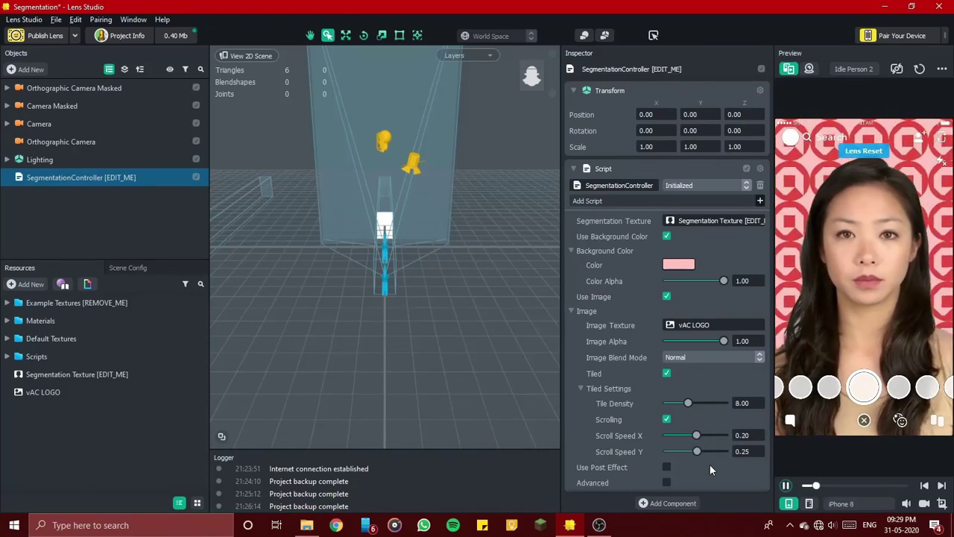
{"action": "key", "text": "ctrl+z"}
{"action": "key", "text": "ctrl+z"}
{"action": "key", "text": "ctrl+z"}
{"action": "key", "text": "ctrl+z"}
{"action": "key", "text": "ctrl+z"}
{"action": "key", "text": "ctrl+z"}
{"action": "key", "text": "ctrl+z"}
{"action": "key", "text": "ctrl+z"}
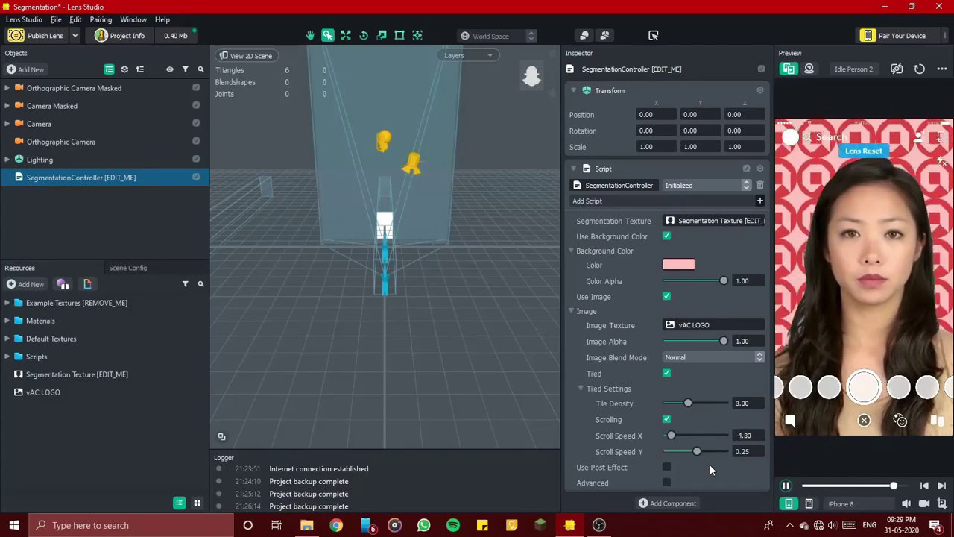
{"action": "key", "text": "ctrl+z"}
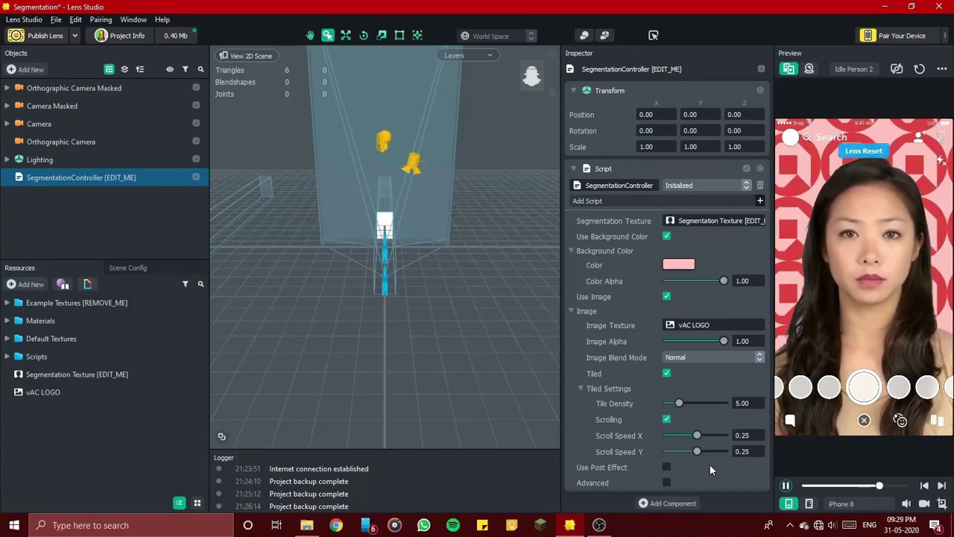
Turn Use Post Effect on and off again for the segmentation background.
{"action": "left_click", "coordinate": [666, 466]}
{"action": "left_click", "coordinate": [666, 466]}
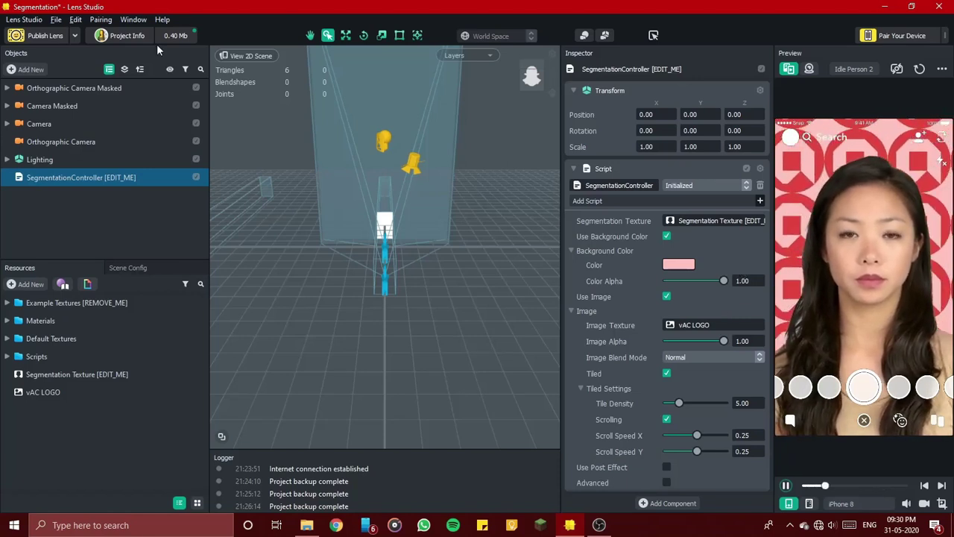
Close the Segmentation project and return to the home screen, answering the save prompt.
{"action": "left_click", "coordinate": [56, 19]}
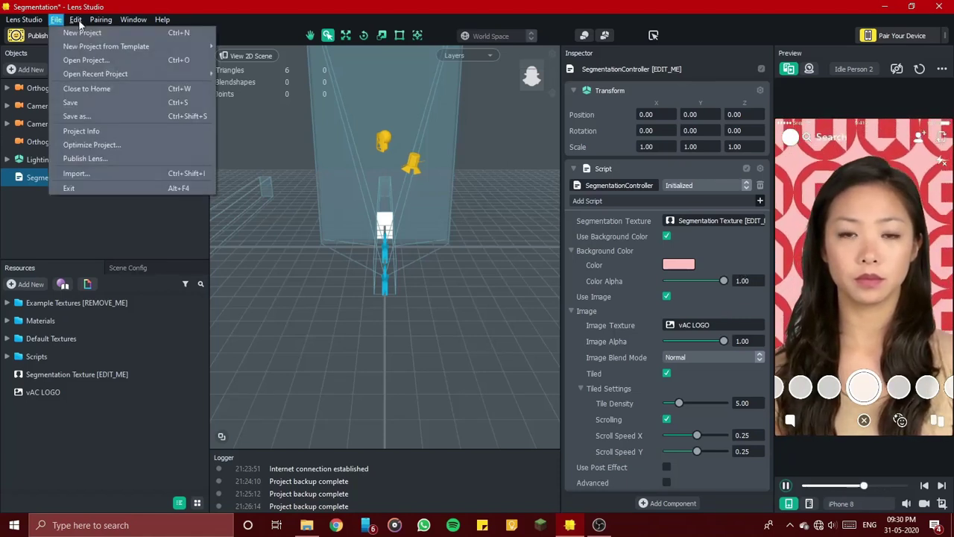
{"action": "mouse_move", "coordinate": [55, 19]}
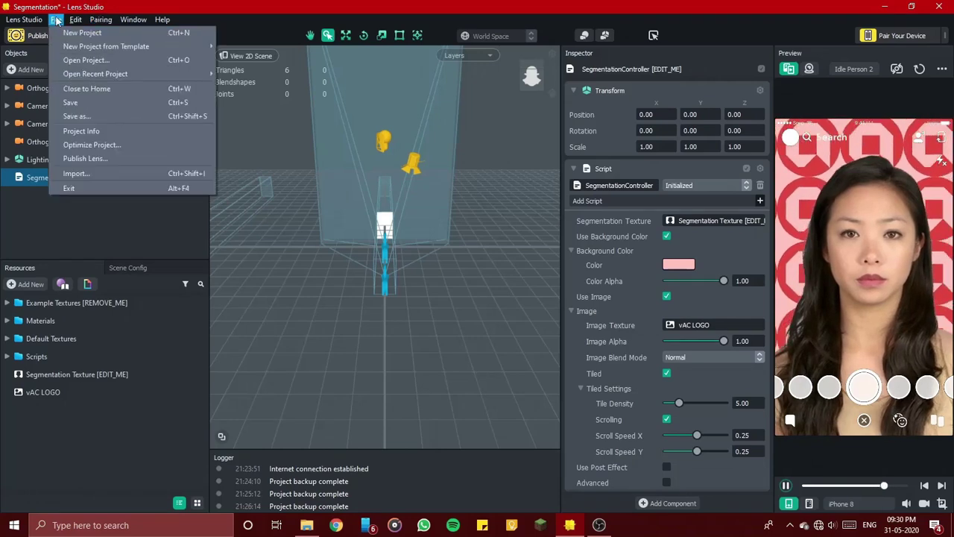
{"action": "left_click", "coordinate": [101, 93]}
{"action": "left_click", "coordinate": [494, 267]}
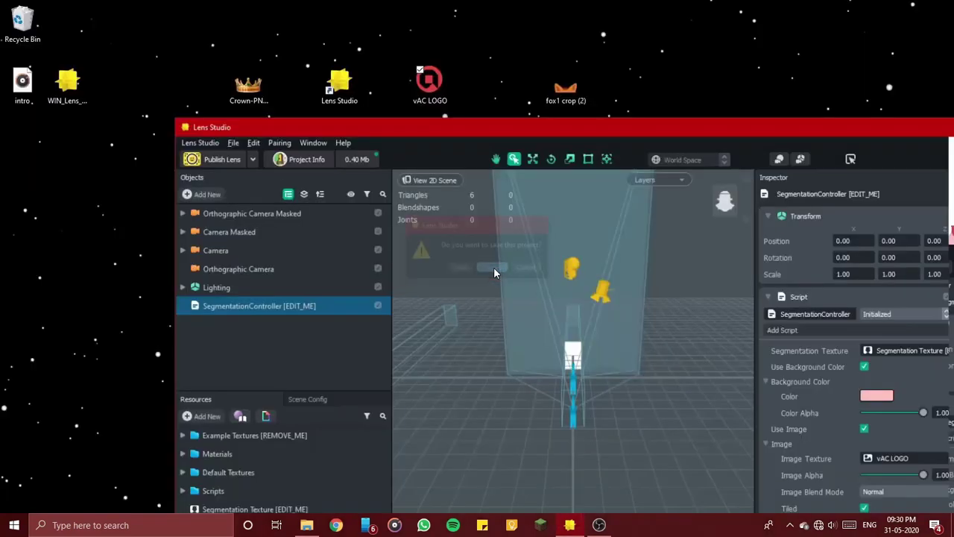
Open the full template list and filter All Templates by the Beginner skills level.
{"action": "scroll", "coordinate": [498, 278], "scroll_direction": "down", "scroll_amount": 2}
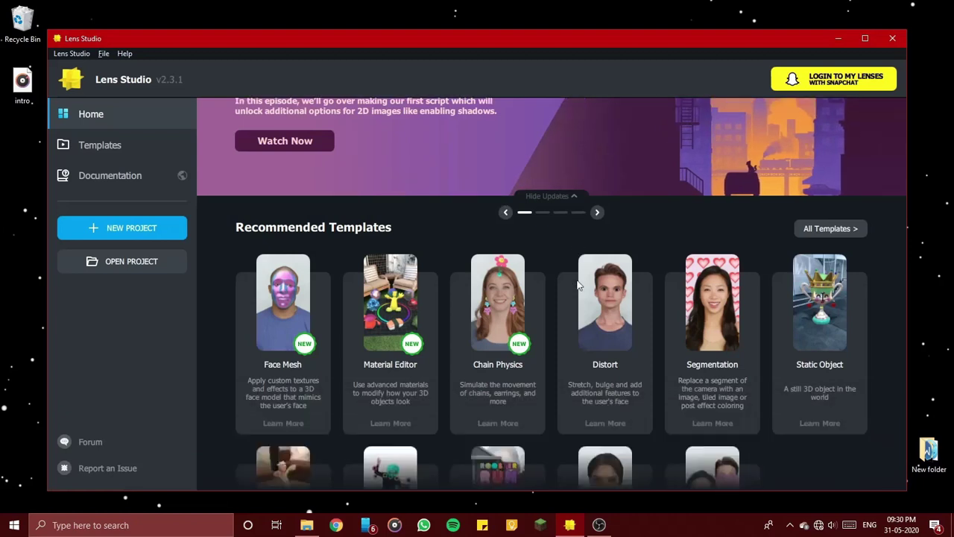
{"action": "scroll", "coordinate": [548, 324], "scroll_direction": "down", "scroll_amount": 1}
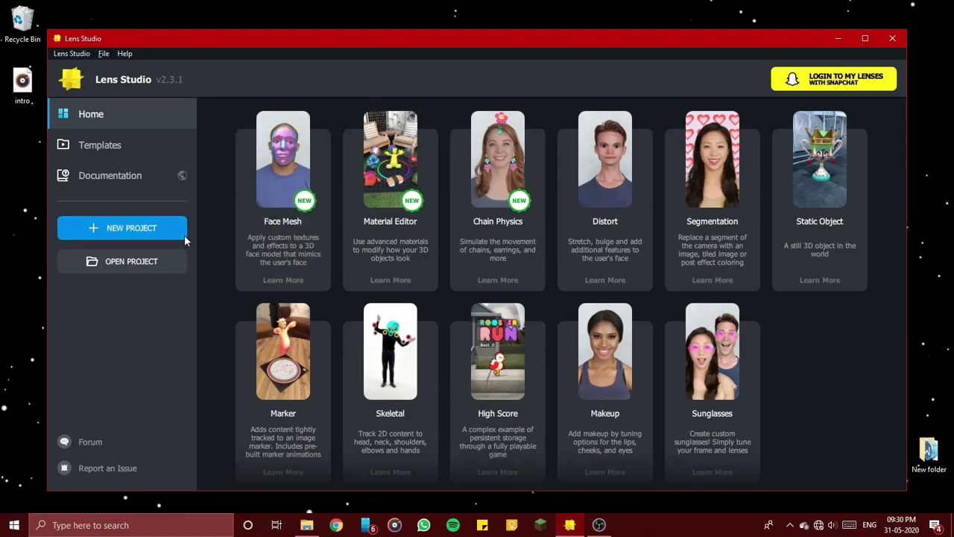
{"action": "left_click", "coordinate": [144, 145]}
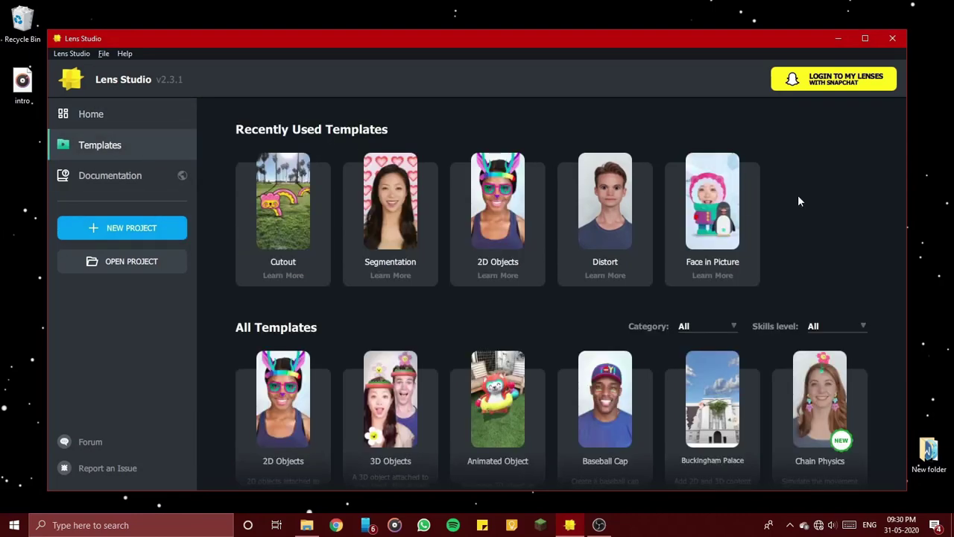
{"action": "scroll", "coordinate": [798, 194], "scroll_direction": "down", "scroll_amount": 3}
{"action": "left_click", "coordinate": [827, 148]}
{"action": "left_click", "coordinate": [850, 176]}
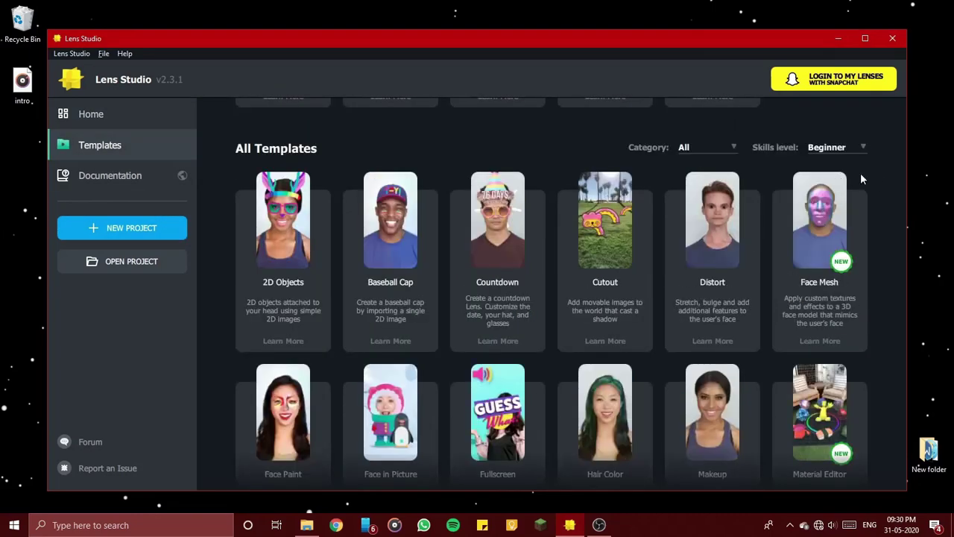
Look through the beginner templates and open a new project from the Cutout template.
{"action": "scroll", "coordinate": [881, 178], "scroll_direction": "down", "scroll_amount": 5}
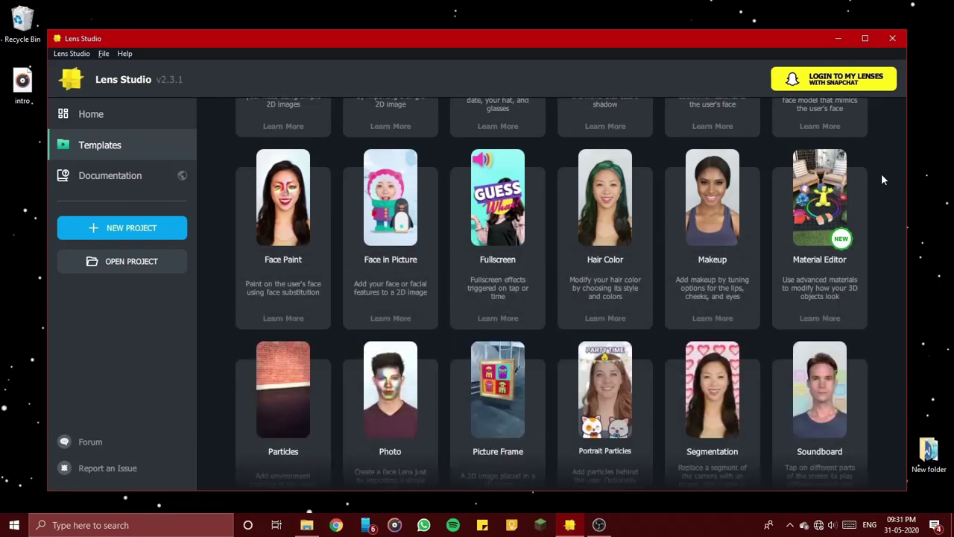
{"action": "scroll", "coordinate": [882, 179], "scroll_direction": "up", "scroll_amount": 3}
{"action": "scroll", "coordinate": [881, 173], "scroll_direction": "up", "scroll_amount": 1}
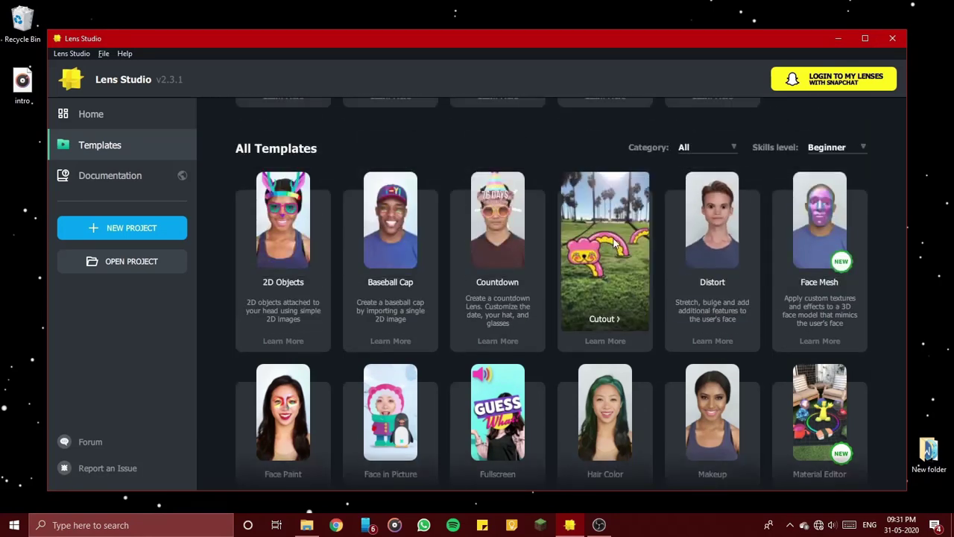
{"action": "left_click", "coordinate": [618, 259]}
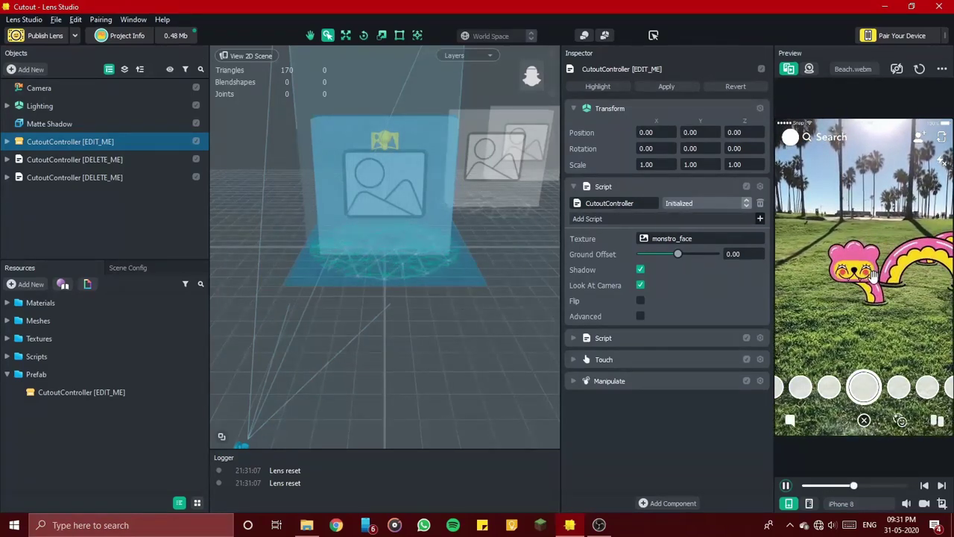
Disable both CutoutController [DELETE_ME] objects, and test moving the CutoutController [EDIT_ME] character across the grass in the preview.
{"action": "left_click_drag", "start_coordinate": [855, 316], "coordinate": [857, 261]}
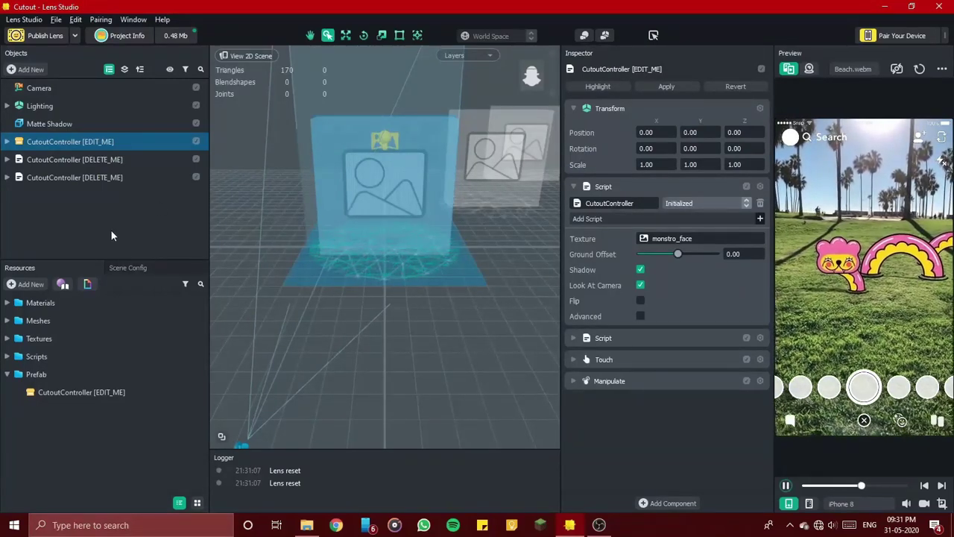
{"action": "left_click", "coordinate": [196, 160]}
{"action": "left_click", "coordinate": [196, 178]}
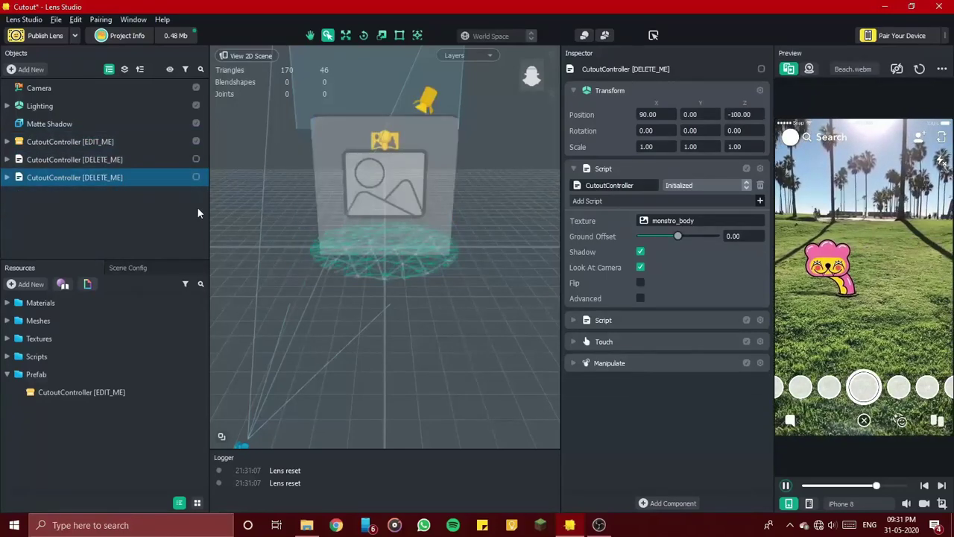
{"action": "left_click", "coordinate": [192, 209]}
{"action": "left_click", "coordinate": [153, 142]}
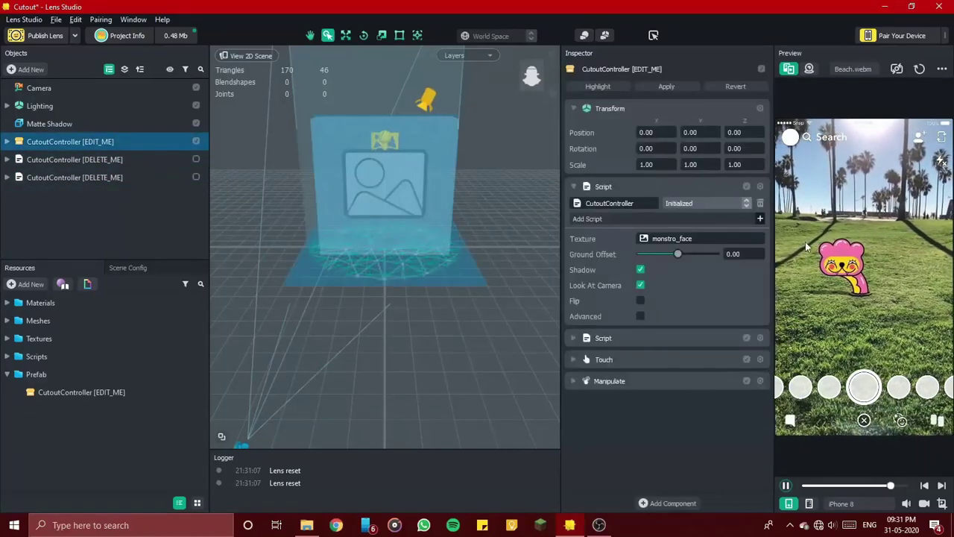
{"action": "left_click_drag", "start_coordinate": [847, 269], "coordinate": [876, 256]}
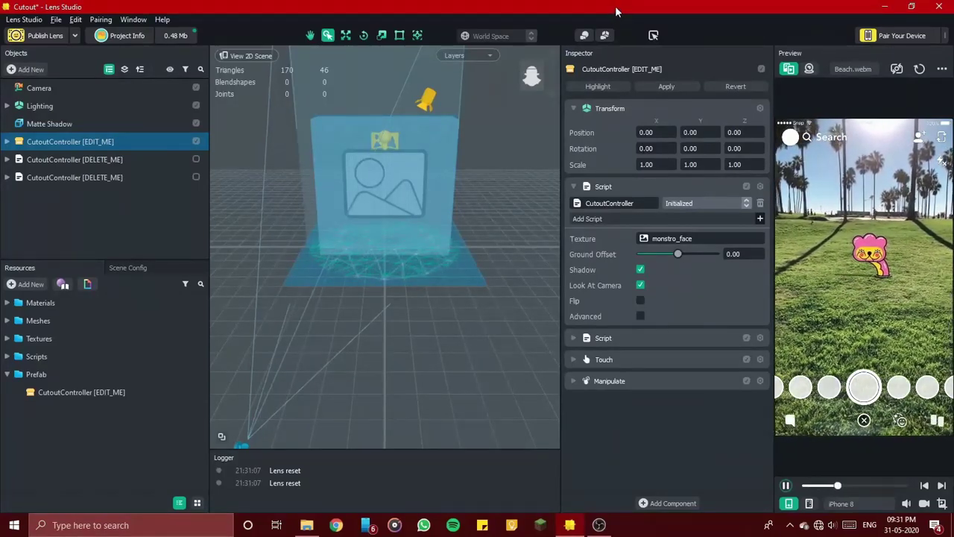
Import the fox1 crop image from the desktop into the project's resources and restore the window to full screen.
{"action": "left_click_drag", "start_coordinate": [615, 6], "coordinate": [253, 424]}
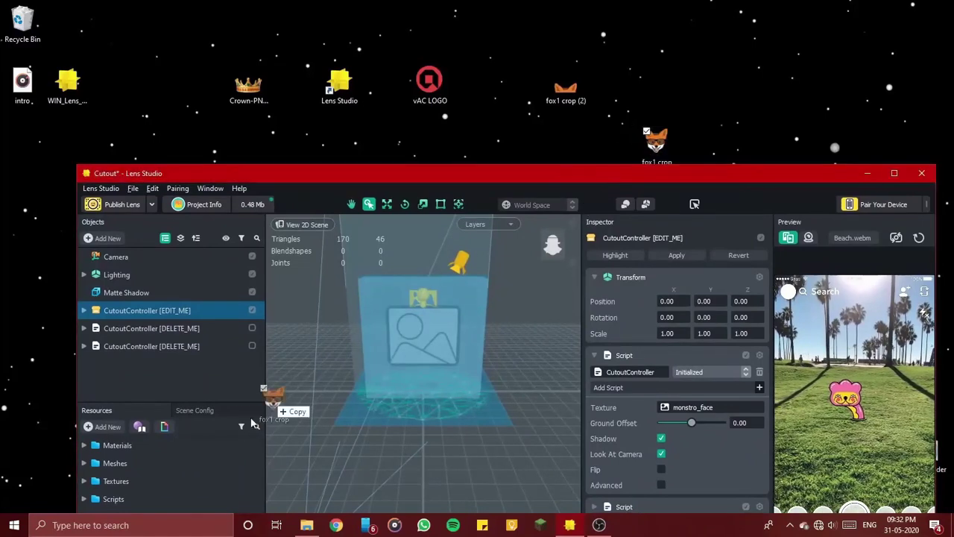
{"action": "left_click_drag", "start_coordinate": [260, 493], "coordinate": [261, 512]}
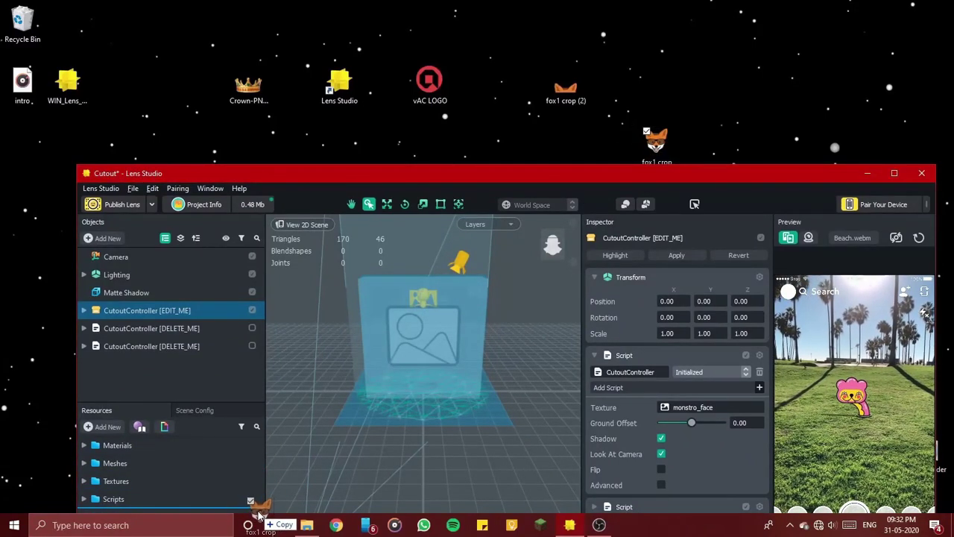
{"action": "left_click_drag", "start_coordinate": [482, 168], "coordinate": [481, 81]}
{"action": "double_click", "coordinate": [481, 82]}
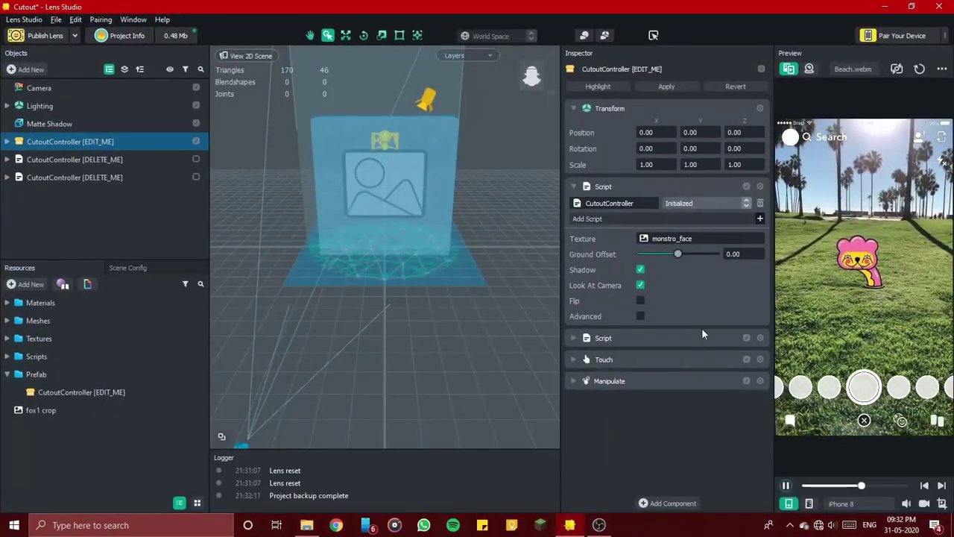
Assign fox1 crop as the Texture of CutoutController [EDIT_ME].
{"action": "left_click", "coordinate": [669, 239]}
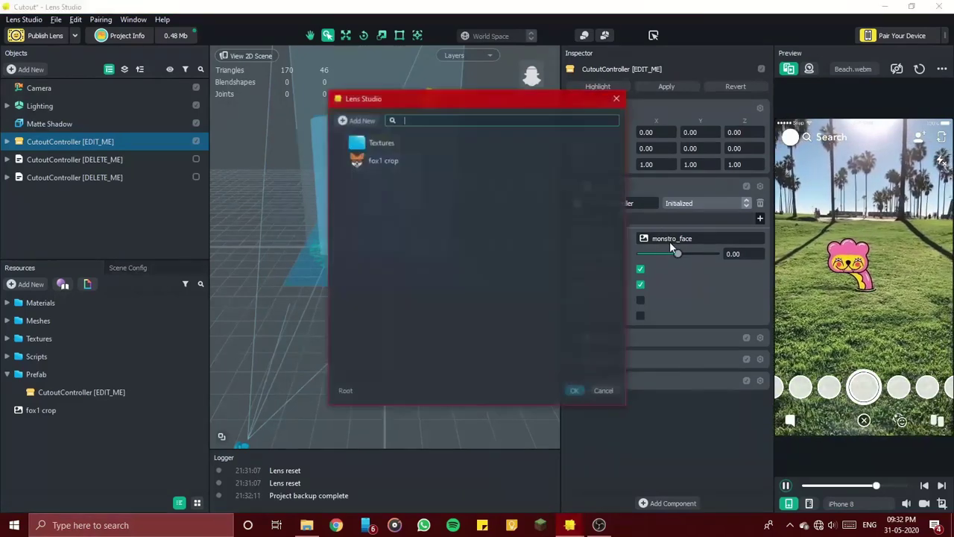
{"action": "left_click", "coordinate": [382, 163]}
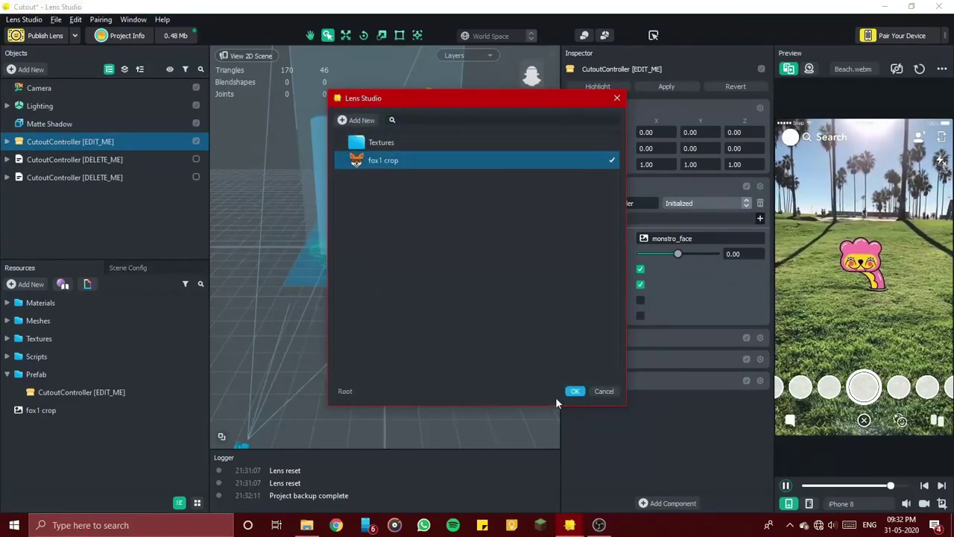
{"action": "left_click", "coordinate": [574, 391]}
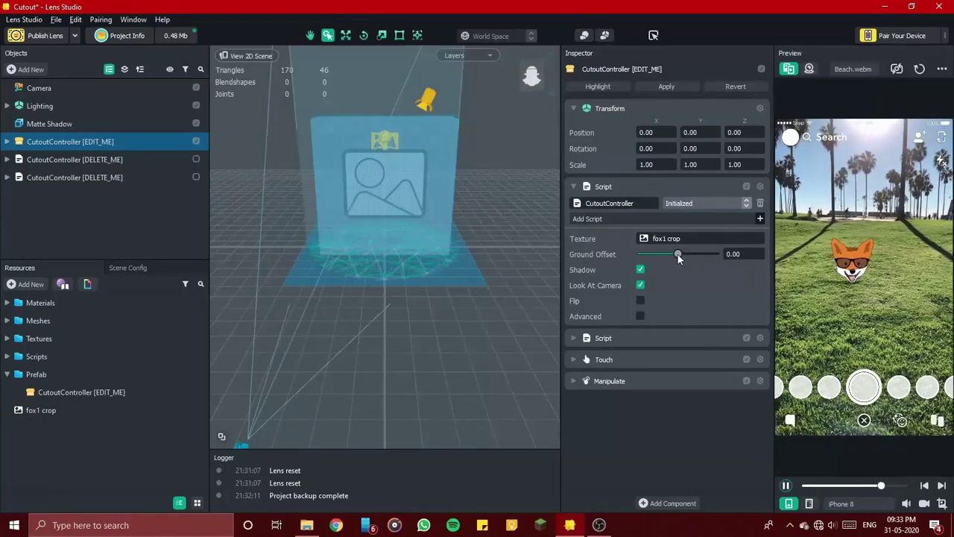
Try a Ground Offset of 0.74 for the fox cutout, settle on 0.21, and turn Shadow off.
{"action": "left_click_drag", "start_coordinate": [677, 254], "coordinate": [703, 257]}
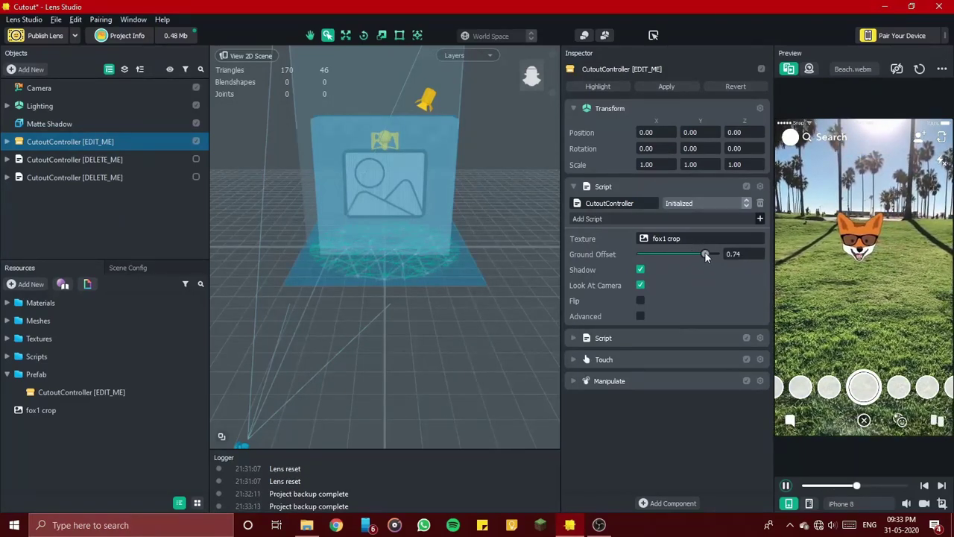
{"action": "left_click_drag", "start_coordinate": [704, 251], "coordinate": [684, 252]}
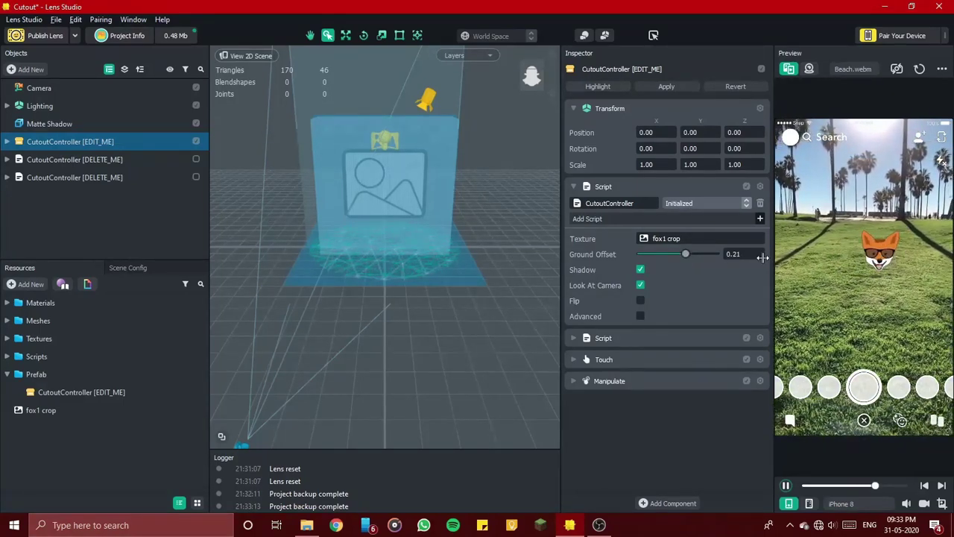
{"action": "left_click", "coordinate": [641, 270]}
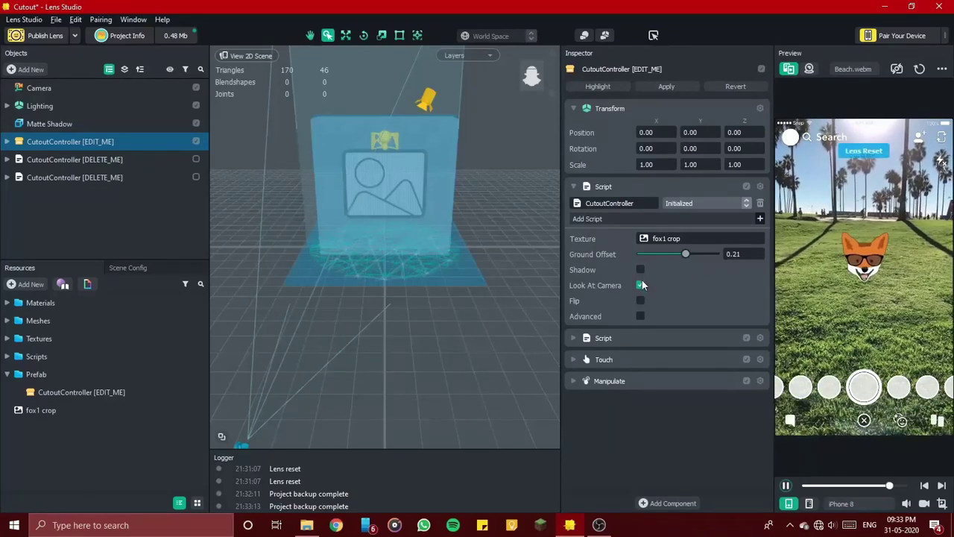
Toggle Look At Camera off and on for the fox cutout, moving the fox across the preview while it is off.
{"action": "left_click", "coordinate": [640, 285]}
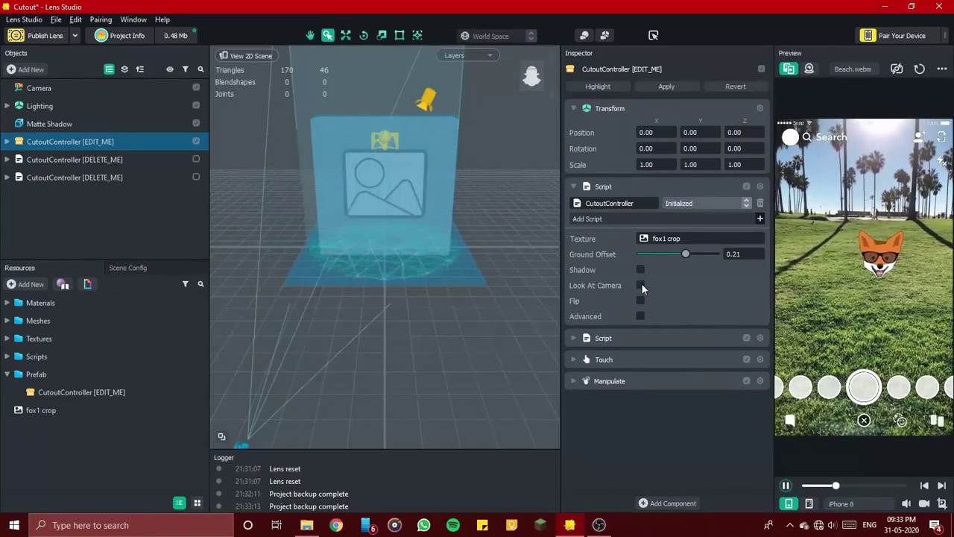
{"action": "left_click", "coordinate": [640, 284]}
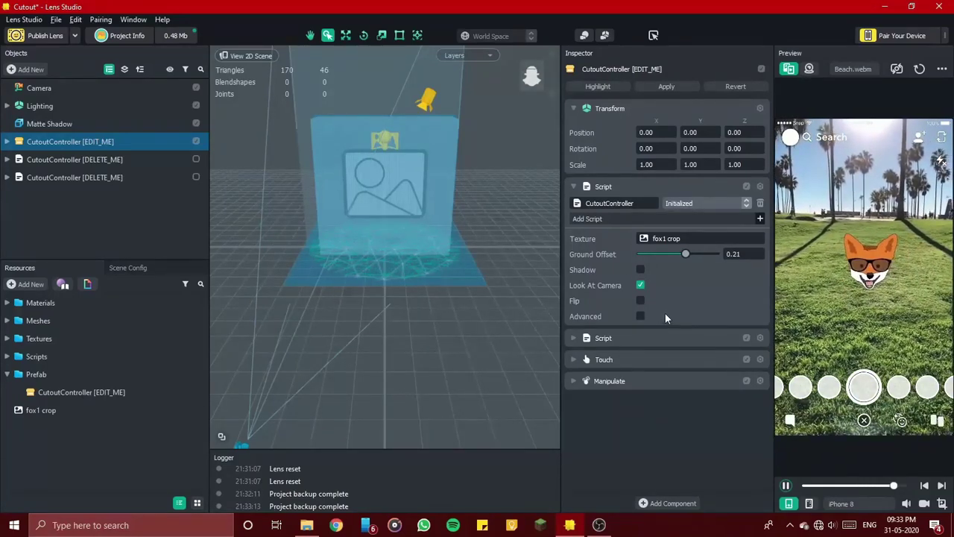
{"action": "left_click", "coordinate": [638, 283]}
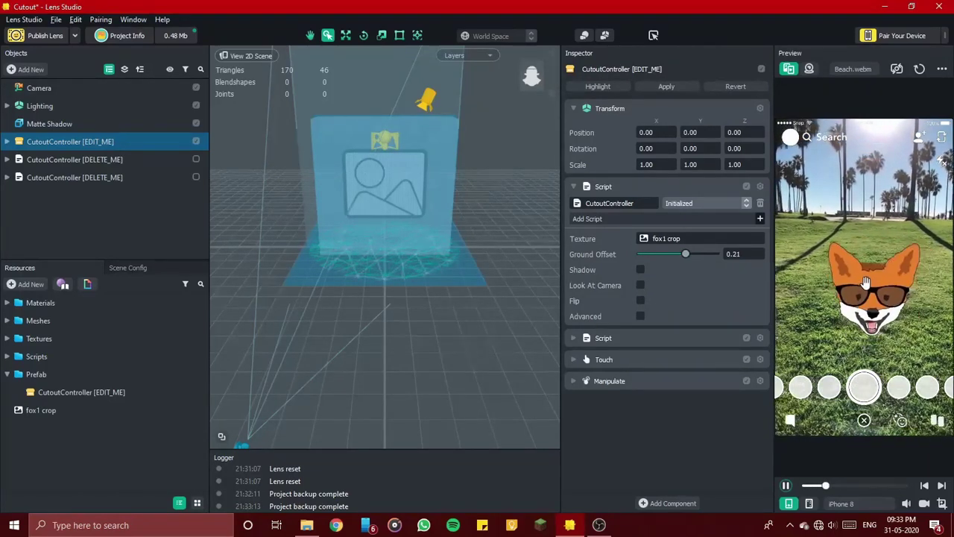
{"action": "left_click_drag", "start_coordinate": [865, 282], "coordinate": [793, 290]}
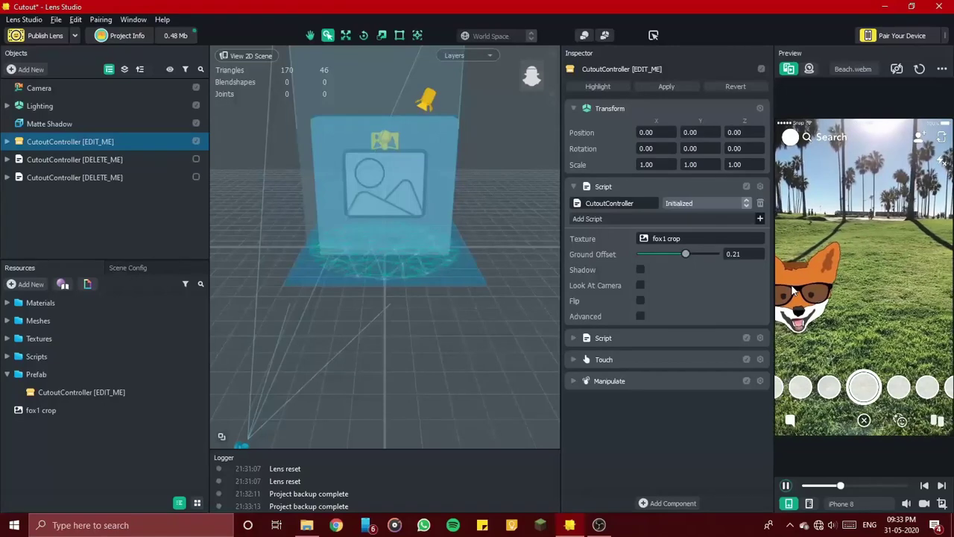
{"action": "left_click", "coordinate": [640, 285]}
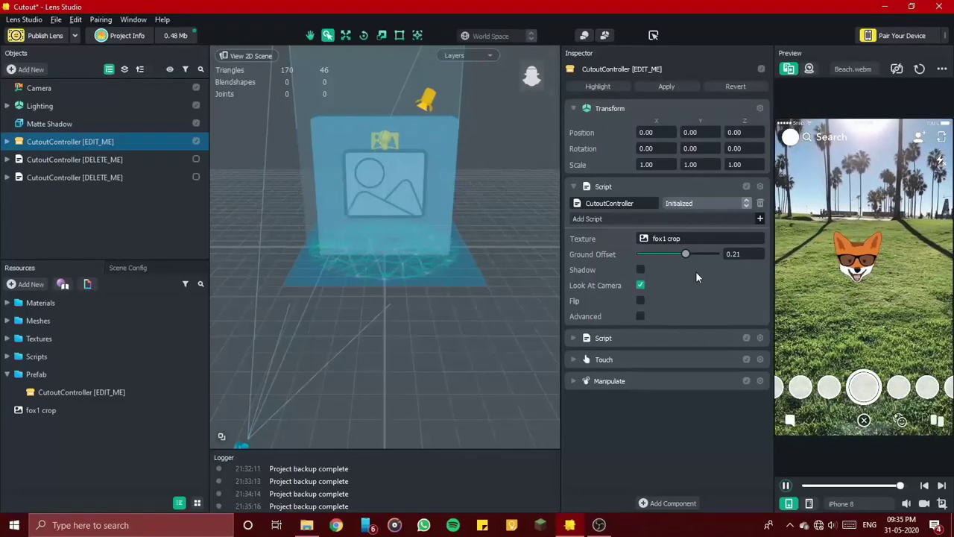
Turn Shadow back on for the fox cutout, and try Flip on and off again.
{"action": "left_click", "coordinate": [639, 270]}
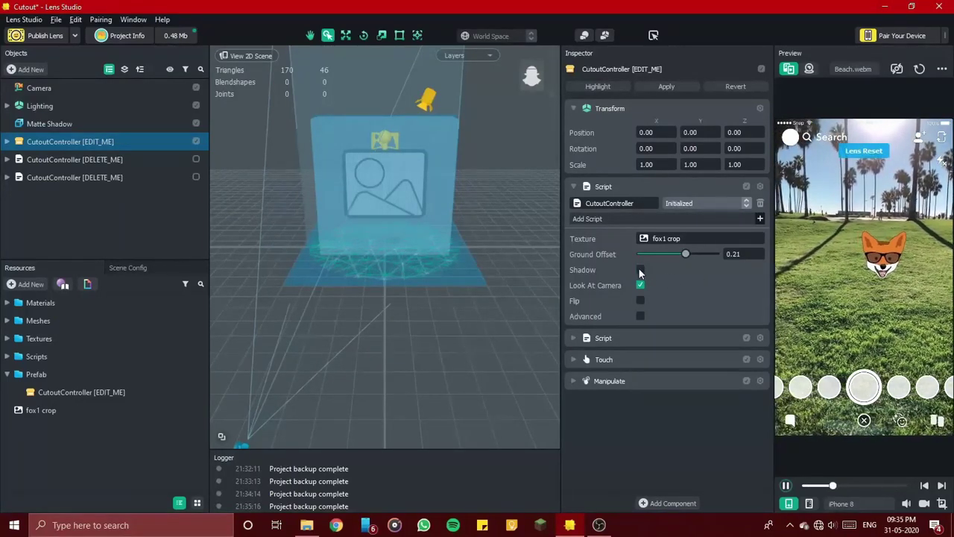
{"action": "left_click", "coordinate": [639, 269]}
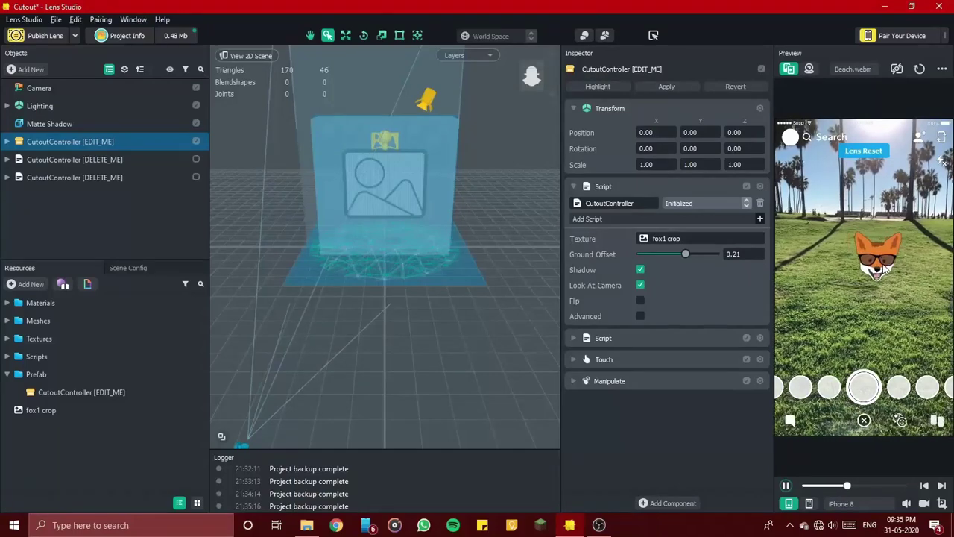
{"action": "left_click", "coordinate": [641, 301]}
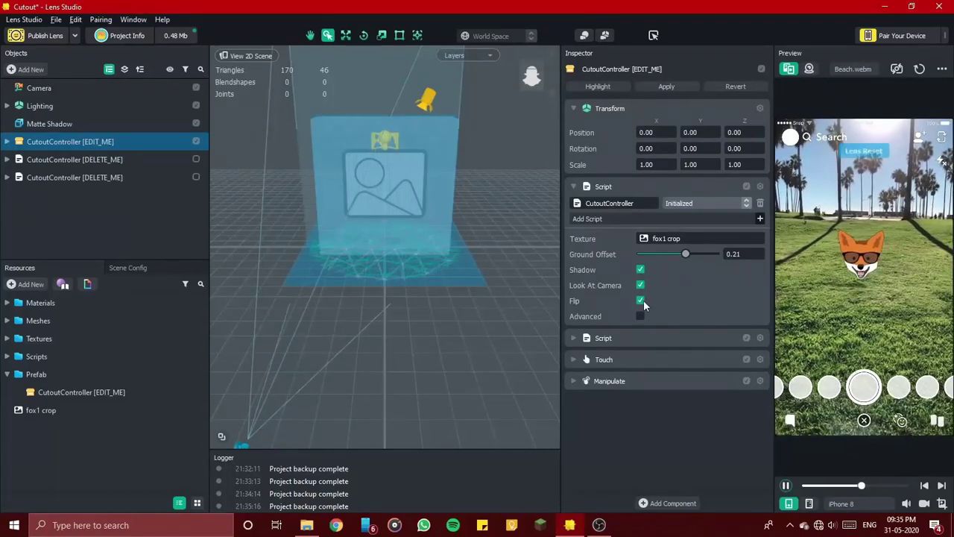
{"action": "left_click", "coordinate": [640, 300]}
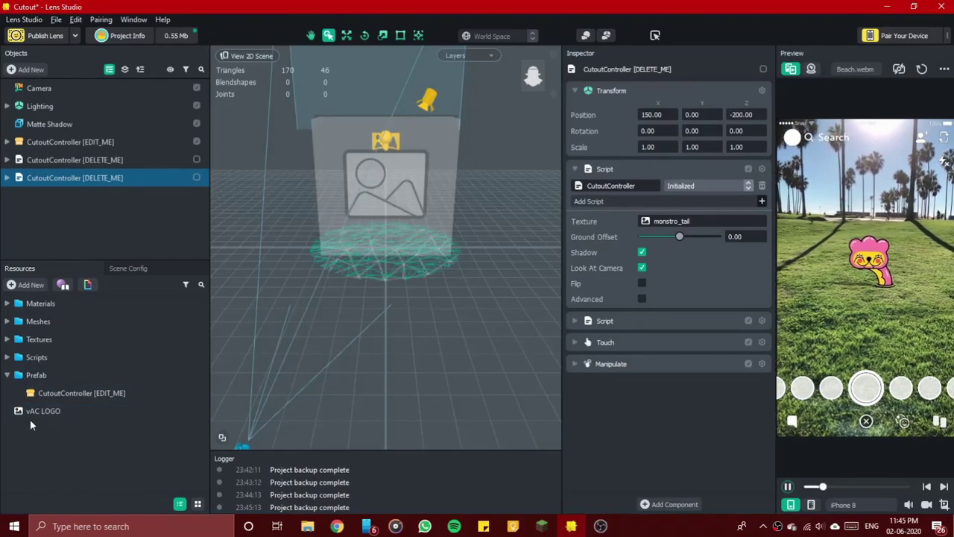
Assign vAC LOGO as the Texture of the last CutoutController [DELETE_ME] and of CutoutController [EDIT_ME].
{"action": "left_click_drag", "start_coordinate": [21, 415], "coordinate": [460, 300]}
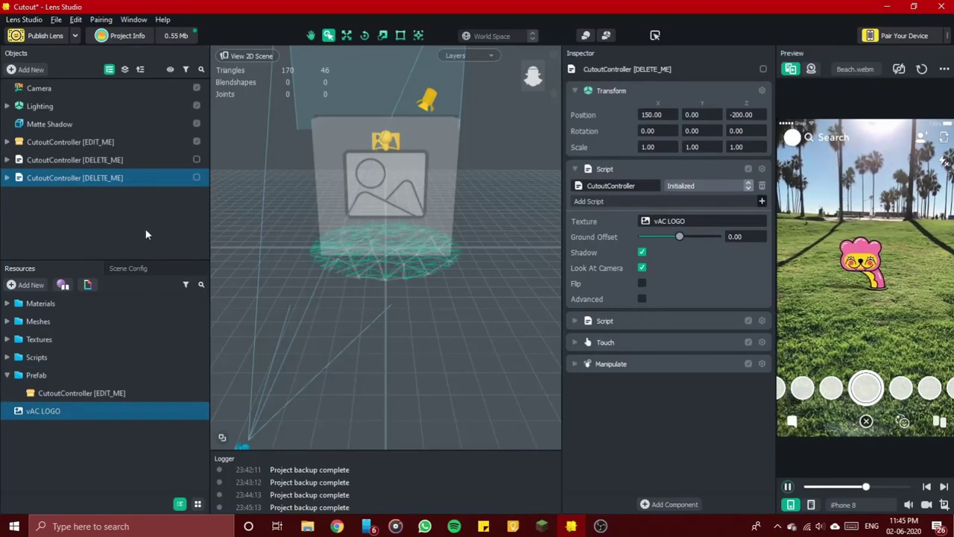
{"action": "left_click", "coordinate": [154, 140]}
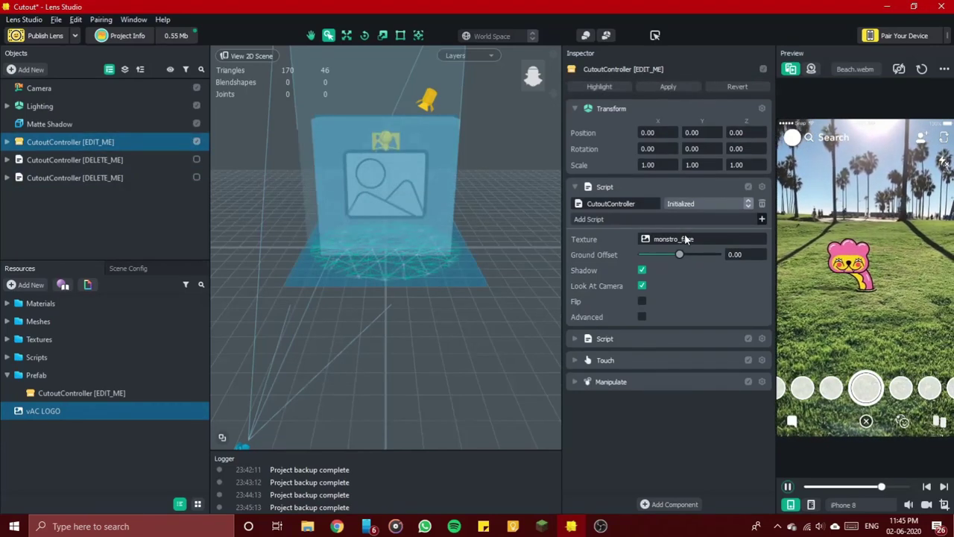
{"action": "left_click_drag", "start_coordinate": [80, 411], "coordinate": [670, 243]}
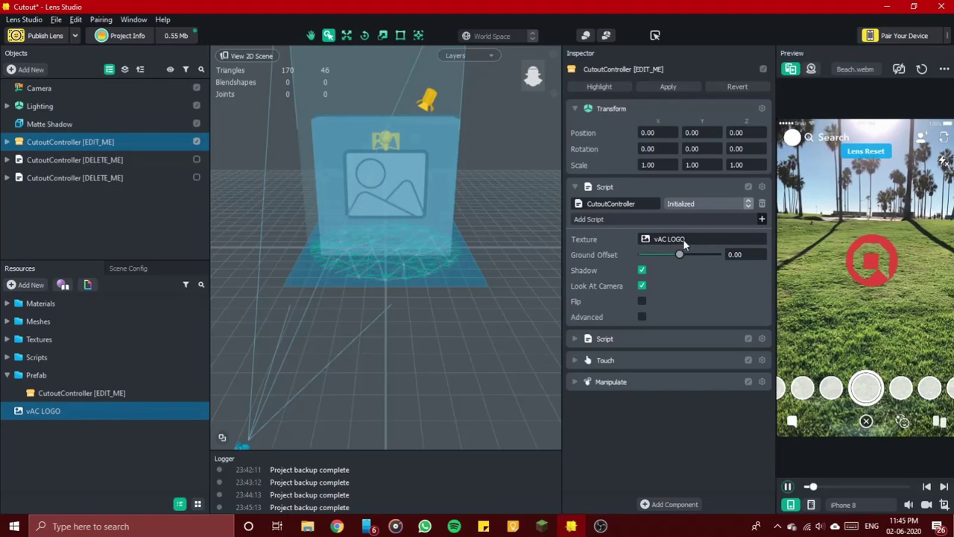
Move the logo cutout closer on the lawn in the preview, and set its Ground Offset to 0.29.
{"action": "left_click_drag", "start_coordinate": [890, 257], "coordinate": [900, 287]}
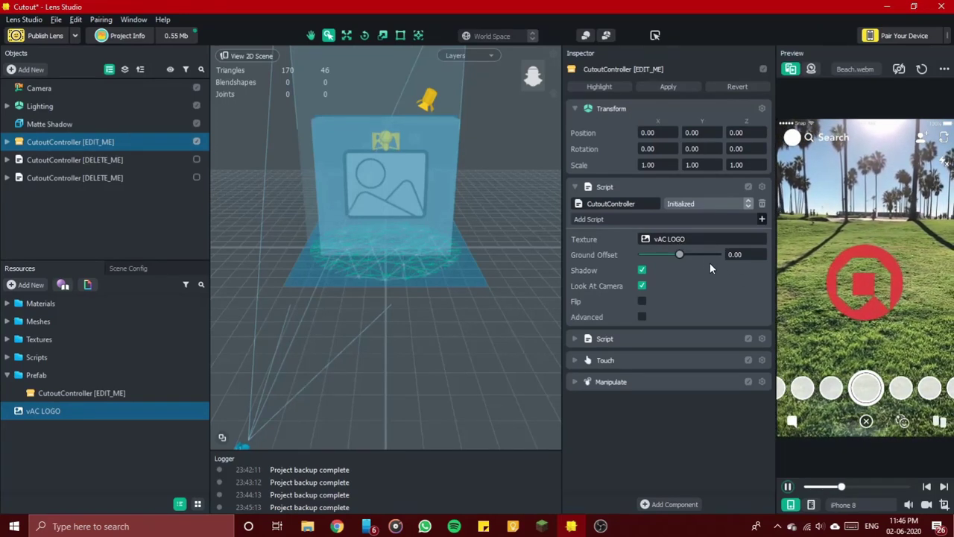
{"action": "left_click_drag", "start_coordinate": [678, 255], "coordinate": [690, 254]}
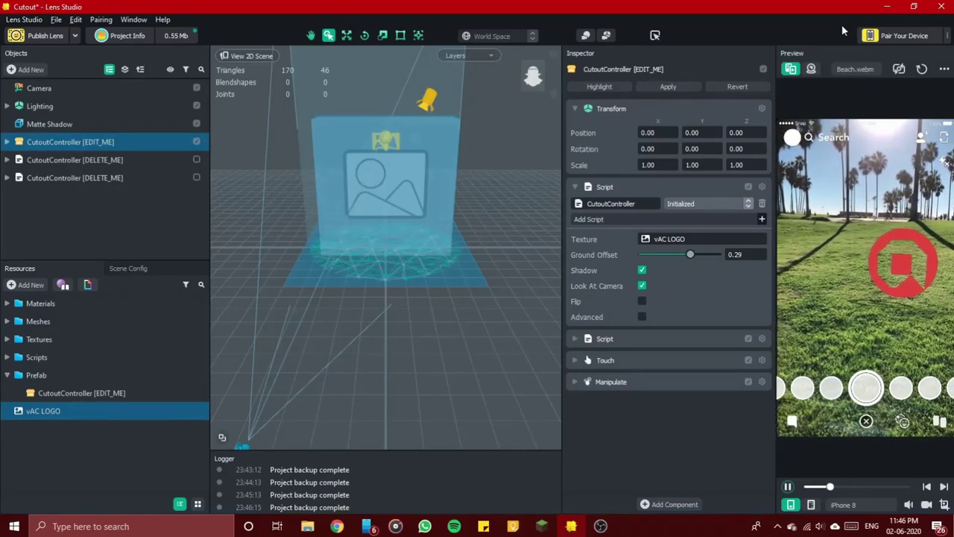
View the Snapcode for pairing a device, and close it again.
{"action": "left_click", "coordinate": [900, 37]}
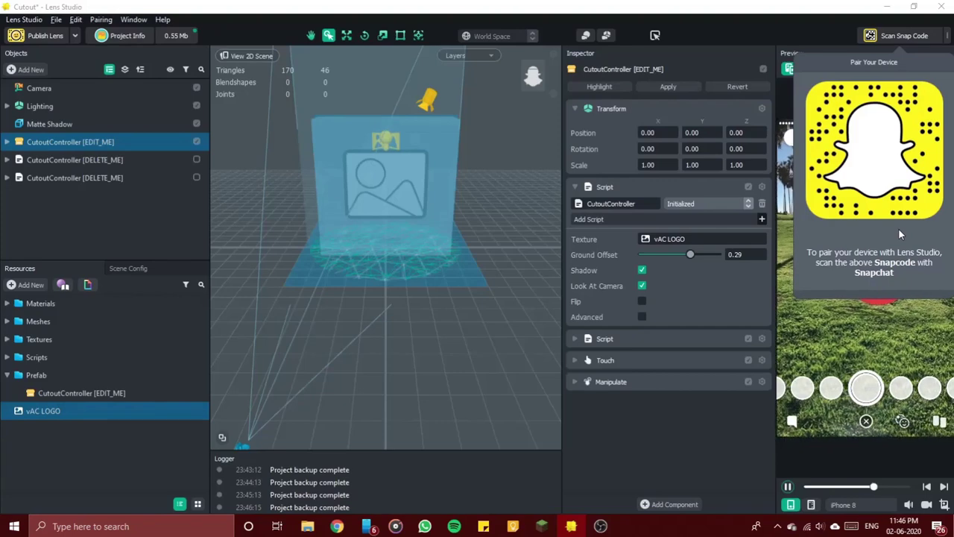
{"action": "left_click", "coordinate": [799, 35]}
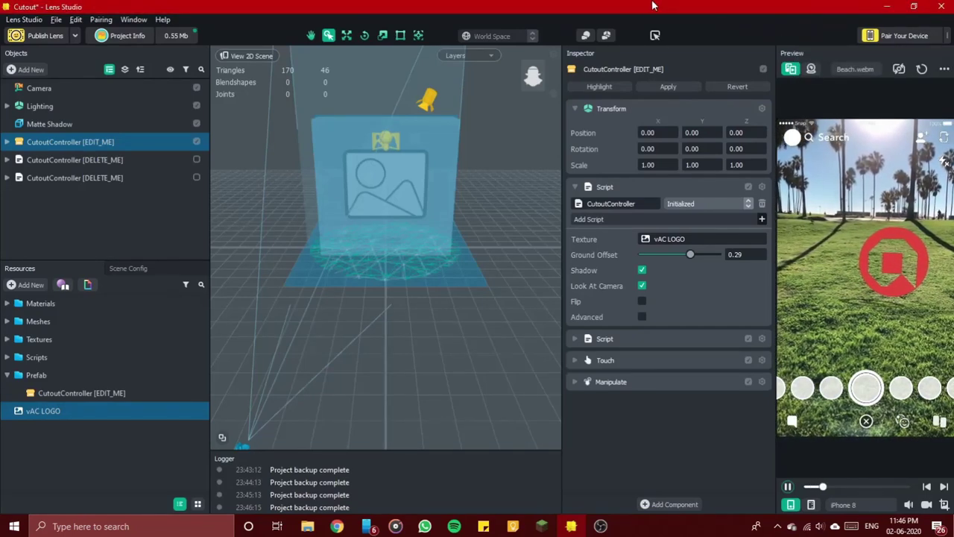
Rename the lens as VAC Floating Logo in the project info.
{"action": "left_click", "coordinate": [142, 38]}
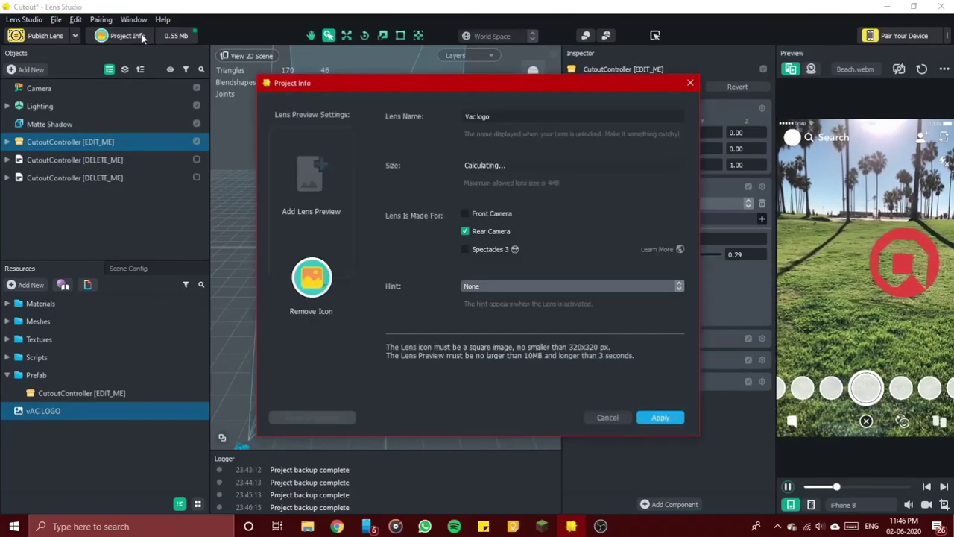
{"action": "left_click_drag", "start_coordinate": [468, 117], "coordinate": [646, 118]}
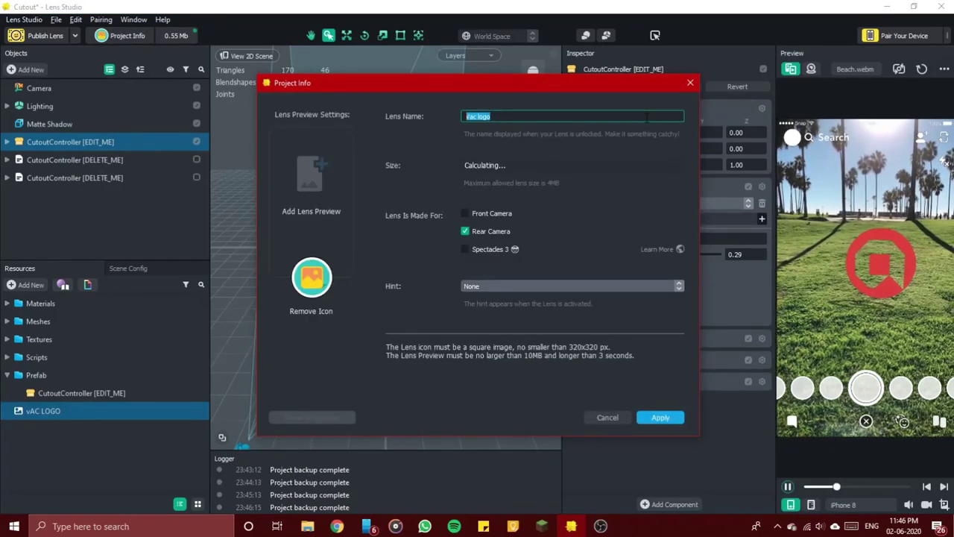
{"action": "type", "text": "Vac Lo"}
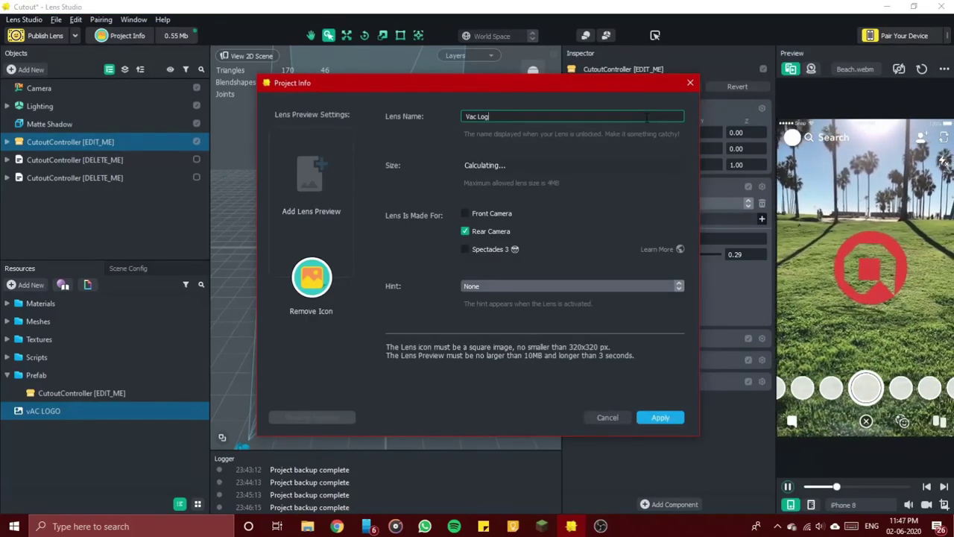
{"action": "key", "text": "BackSpace"}
{"action": "key", "text": "BackSpace"}
{"action": "key", "text": "BackSpace"}
{"action": "type", "text": "F"}
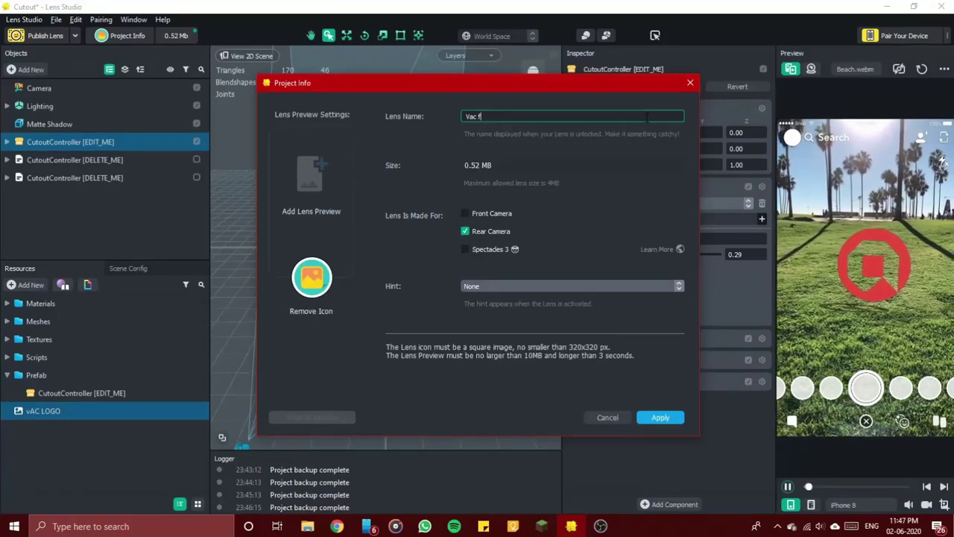
{"action": "key", "text": "BackSpace"}
{"action": "key", "text": "BackSpace"}
{"action": "key", "text": "BackSpace"}
{"action": "key", "text": "BackSpace"}
{"action": "key", "text": "BackSpace"}
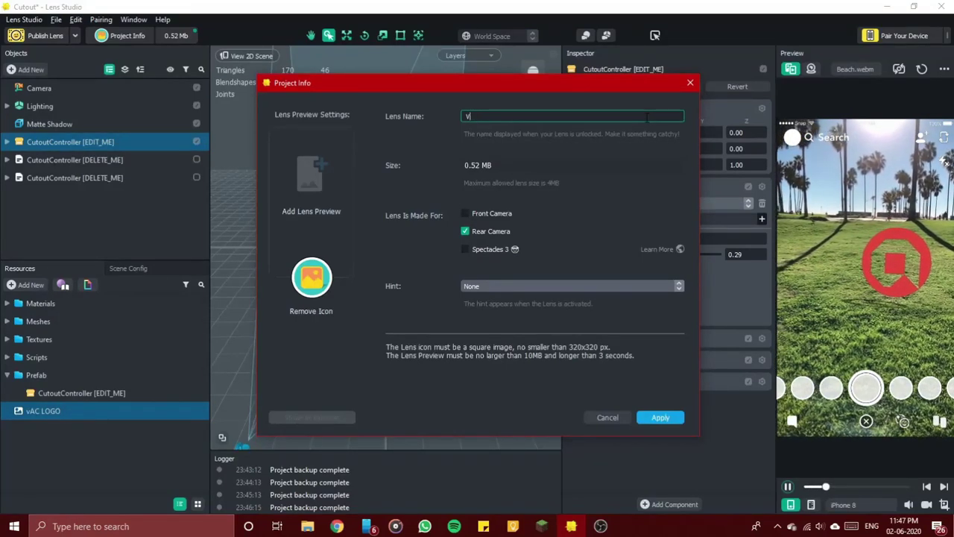
{"action": "type", "text": "VAC F"}
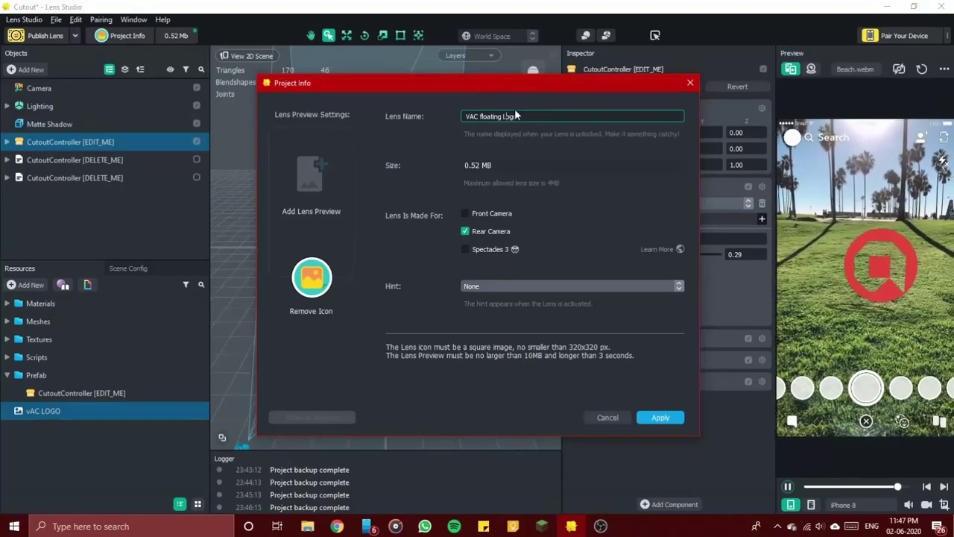
{"action": "key", "text": "BackSpace"}
{"action": "type", "text": "F"}
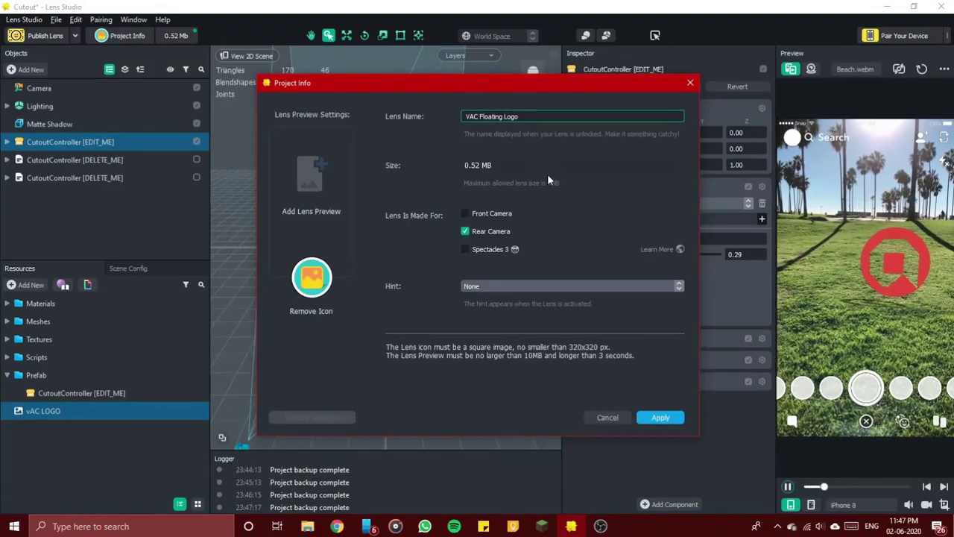
{"action": "left_click", "coordinate": [559, 193]}
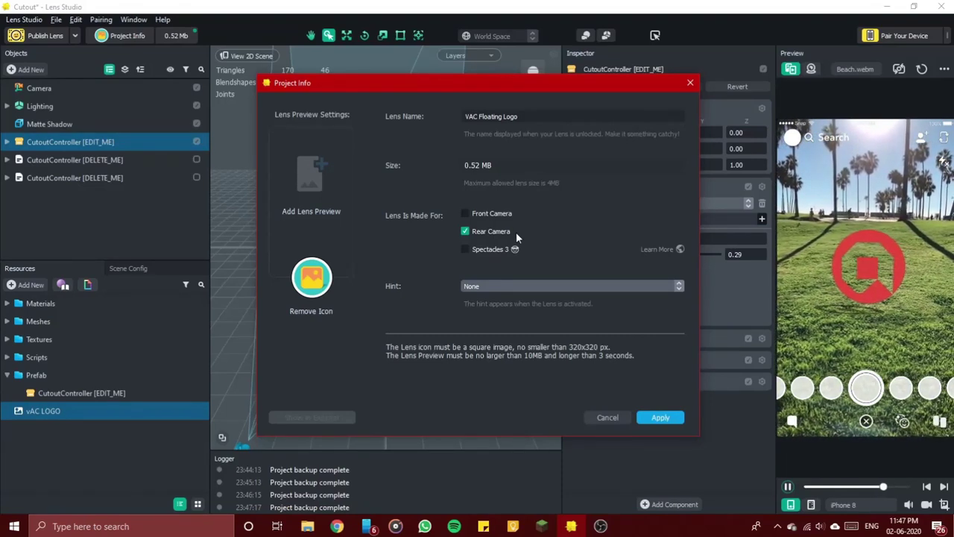
Look through the available lens hints, keep the Hint at None, and apply the project info.
{"action": "left_click", "coordinate": [505, 286]}
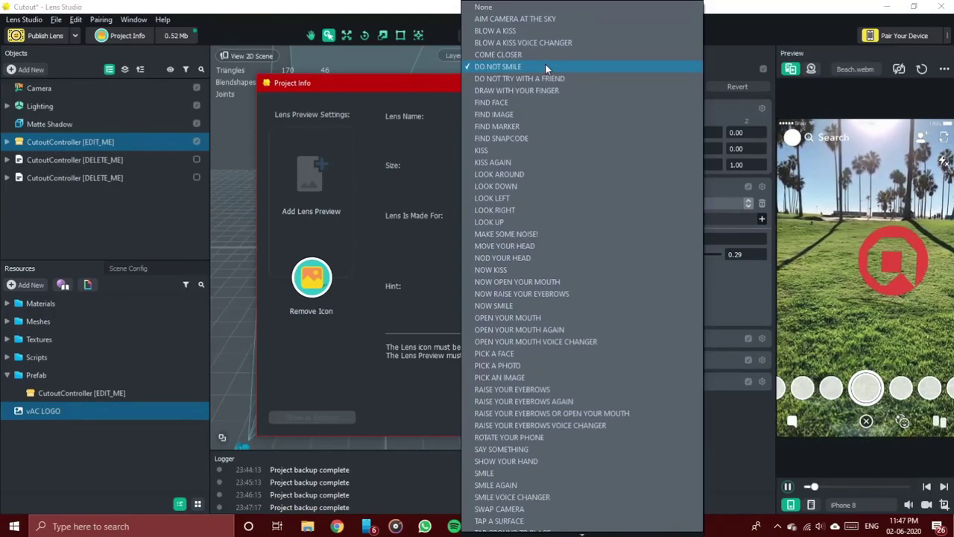
{"action": "left_click", "coordinate": [396, 283]}
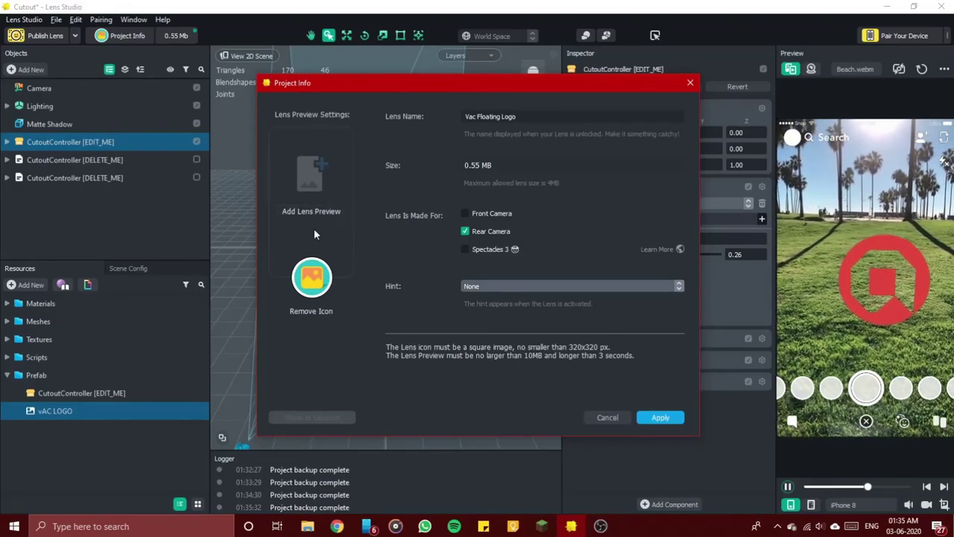
{"action": "left_click", "coordinate": [656, 420]}
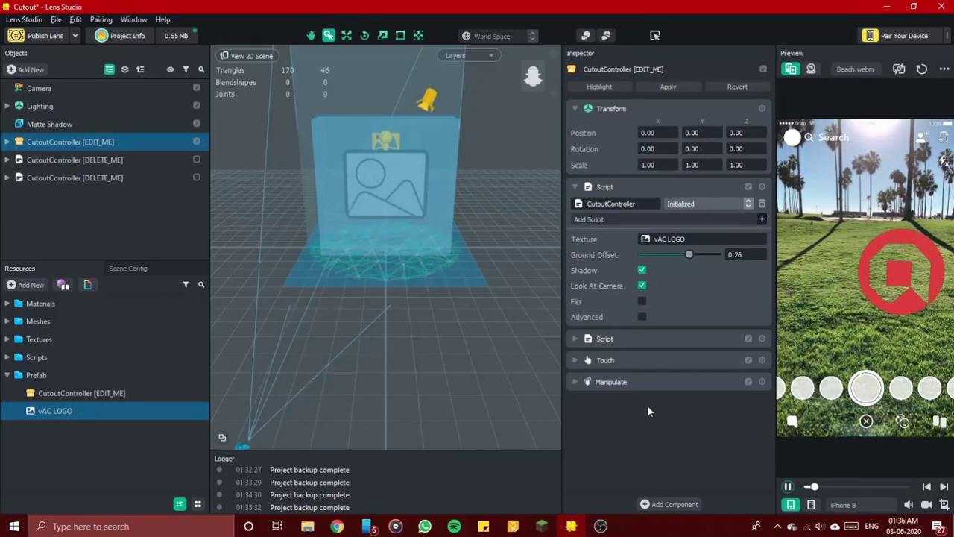
Publish the lens with the tags vit, vac, club and animation, submitting it without scan triggers or a preview.
{"action": "left_click", "coordinate": [56, 36]}
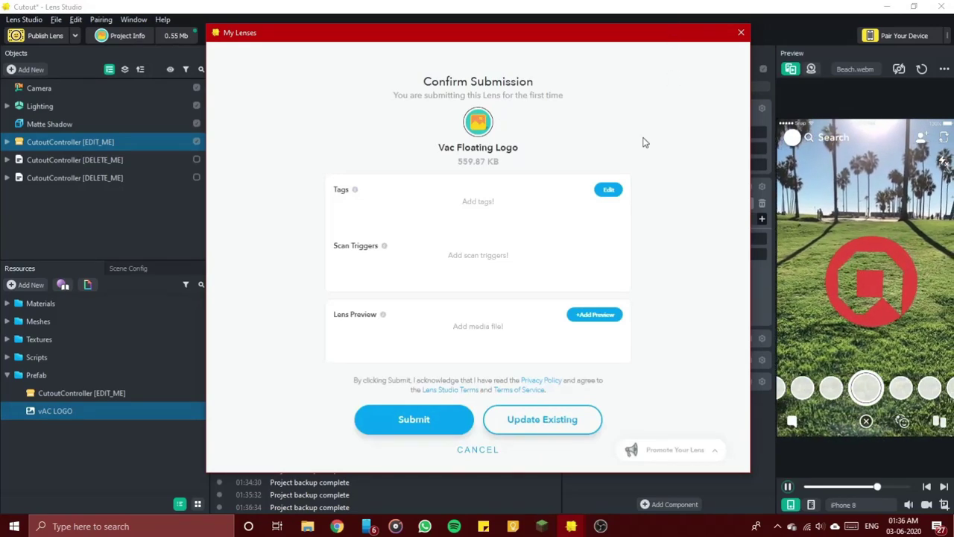
{"action": "left_click", "coordinate": [608, 191]}
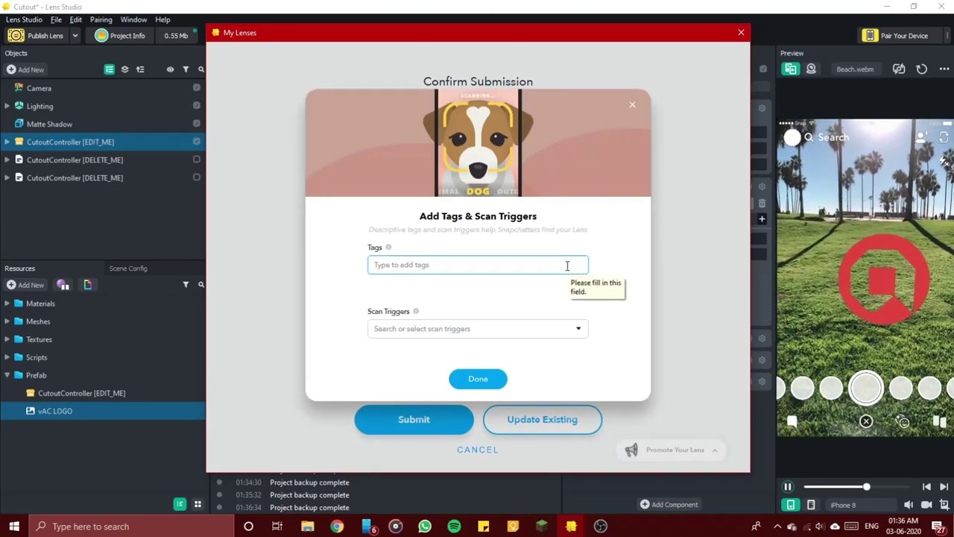
{"action": "type", "text": "vit"}
{"action": "key", "text": "Return"}
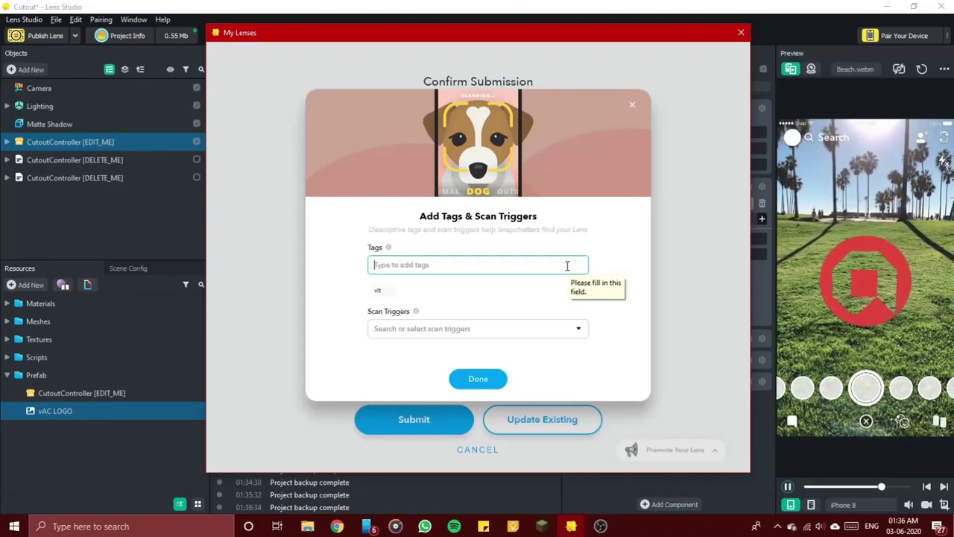
{"action": "type", "text": "vac"}
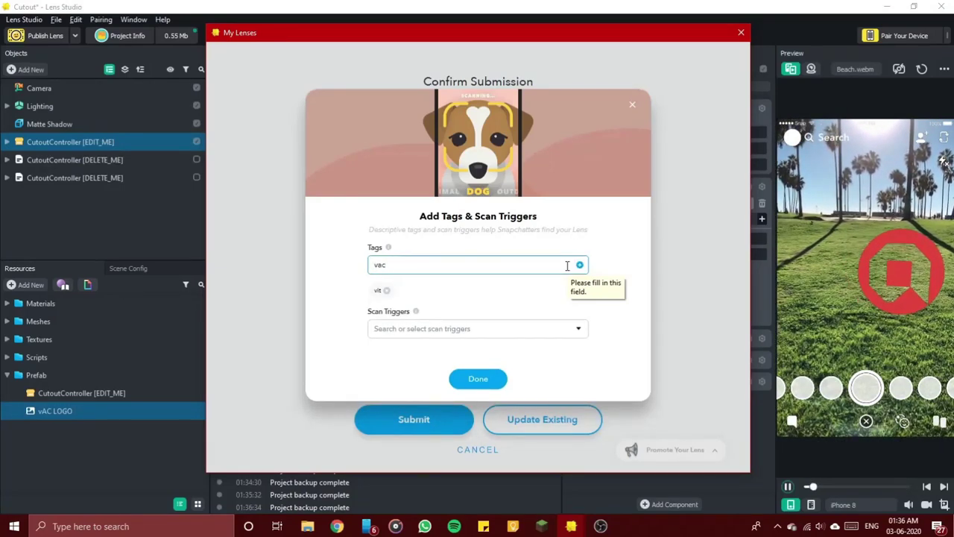
{"action": "key", "text": "Return"}
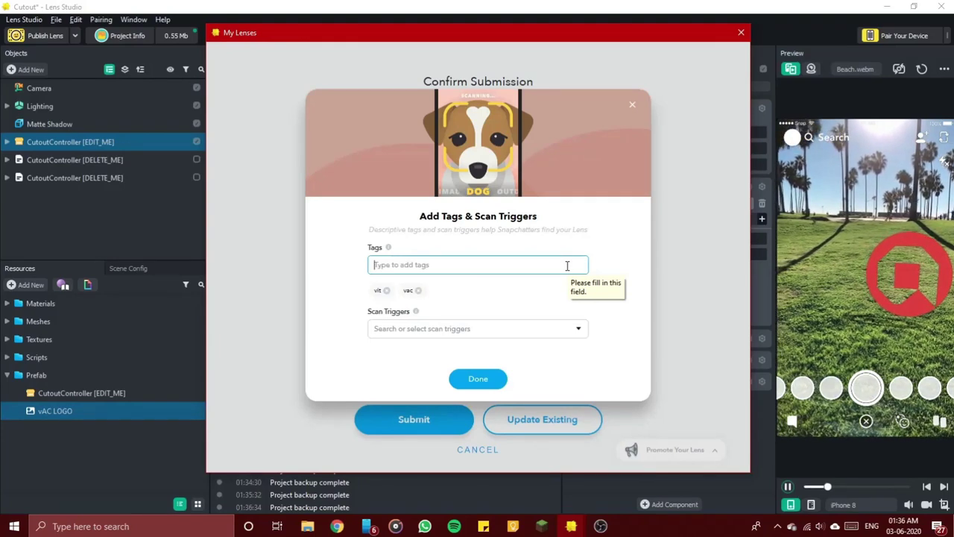
{"action": "type", "text": "club"}
{"action": "key", "text": "Return"}
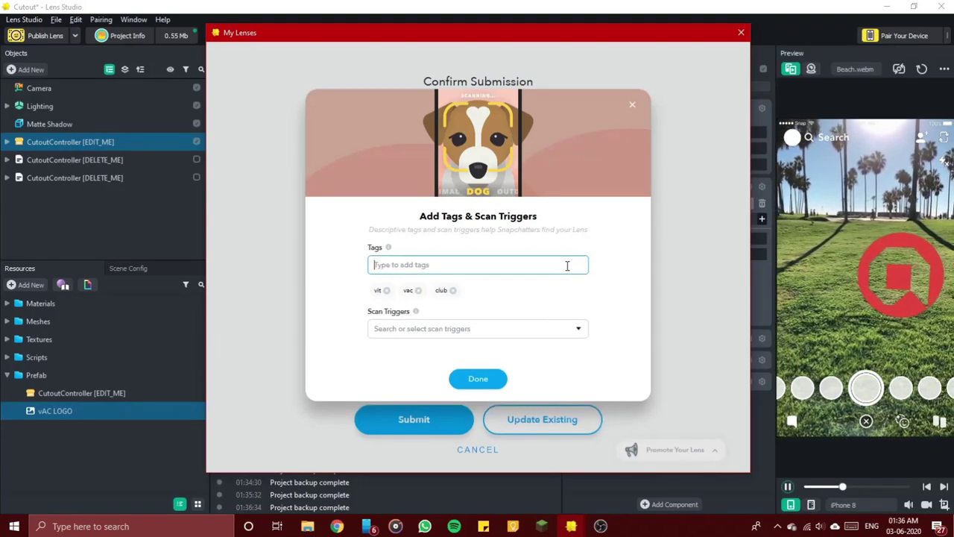
{"action": "type", "text": "animation"}
{"action": "key", "text": "Return"}
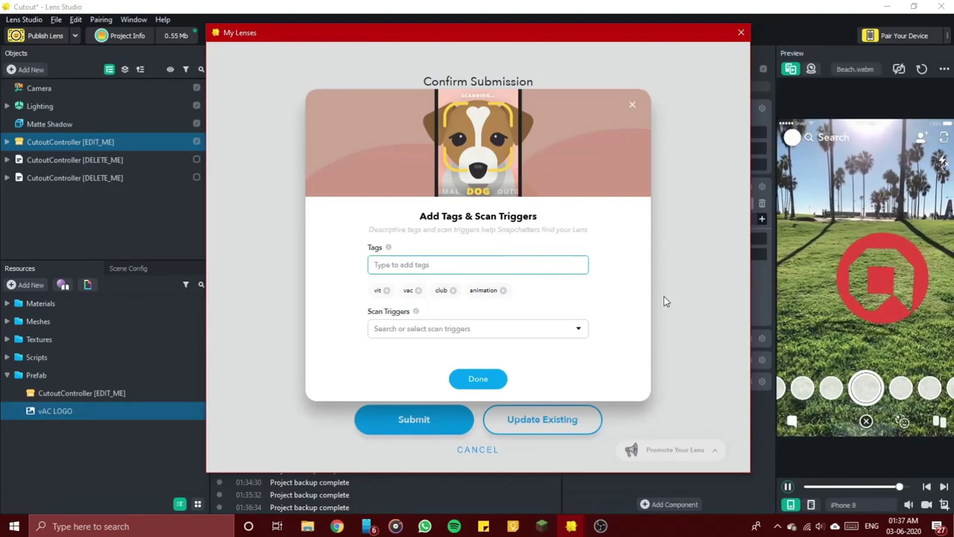
{"action": "left_click", "coordinate": [481, 378]}
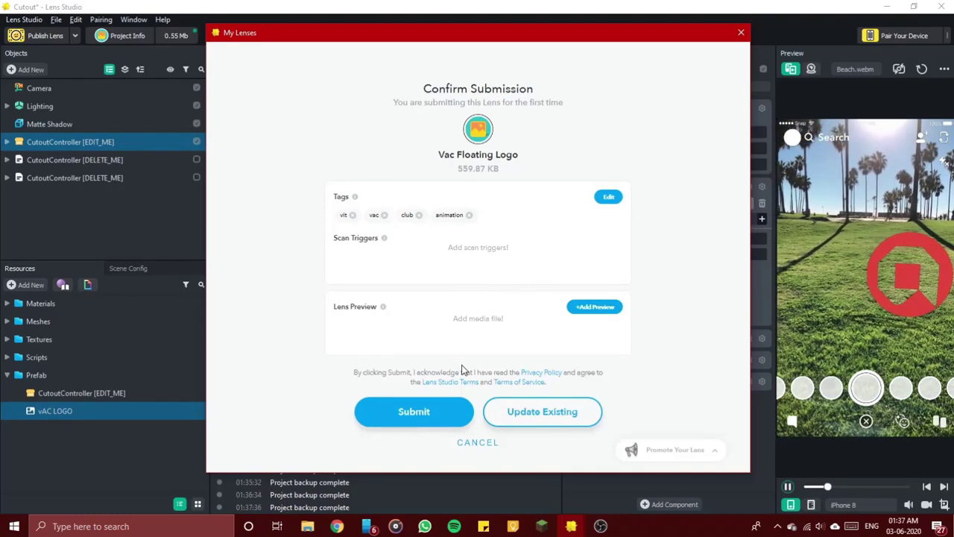
{"action": "left_click", "coordinate": [431, 420]}
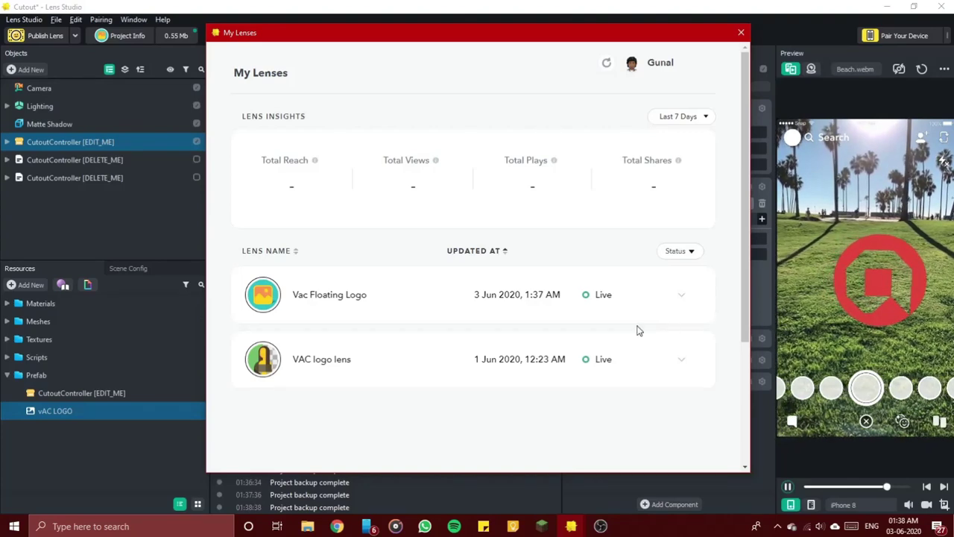
Expand the Vac Floating Logo lens in My Lenses and examine its Snapcode, share link and further management options.
{"action": "left_click", "coordinate": [680, 298]}
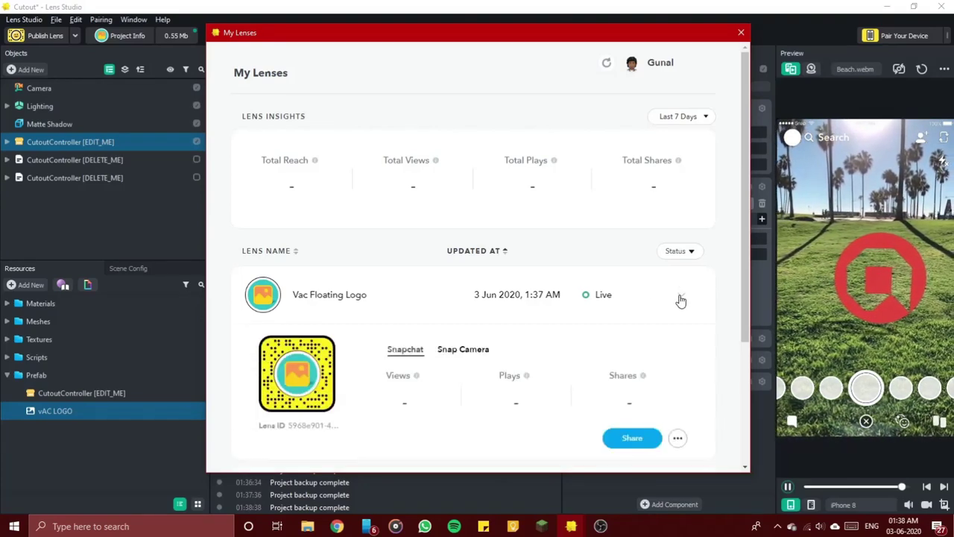
{"action": "scroll", "coordinate": [680, 300], "scroll_direction": "down", "scroll_amount": 1}
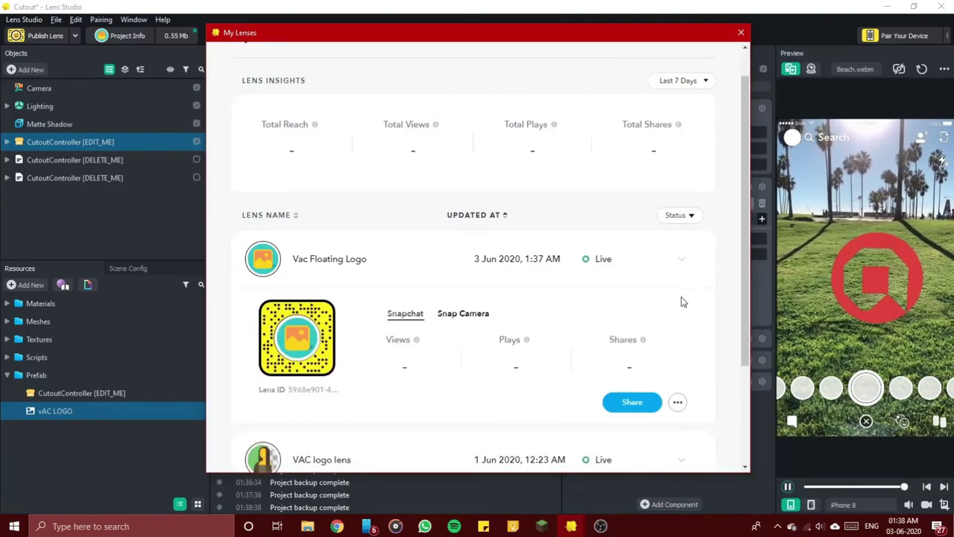
{"action": "left_click", "coordinate": [625, 403]}
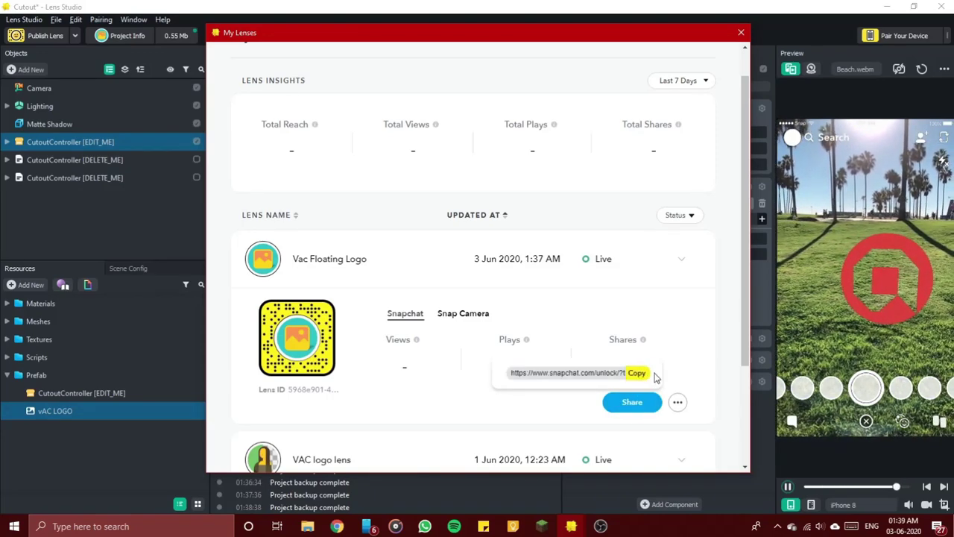
{"action": "left_click", "coordinate": [677, 406]}
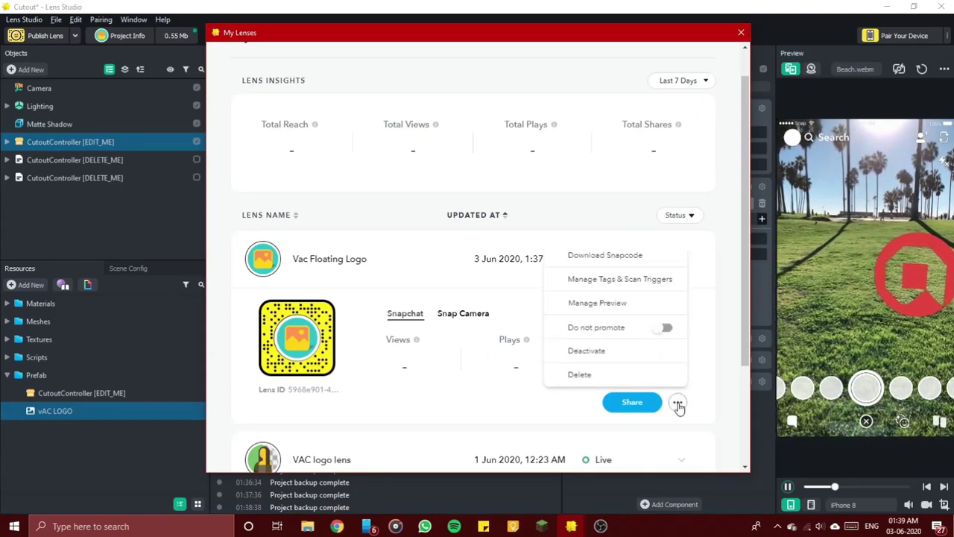
{"action": "left_click", "coordinate": [726, 373]}
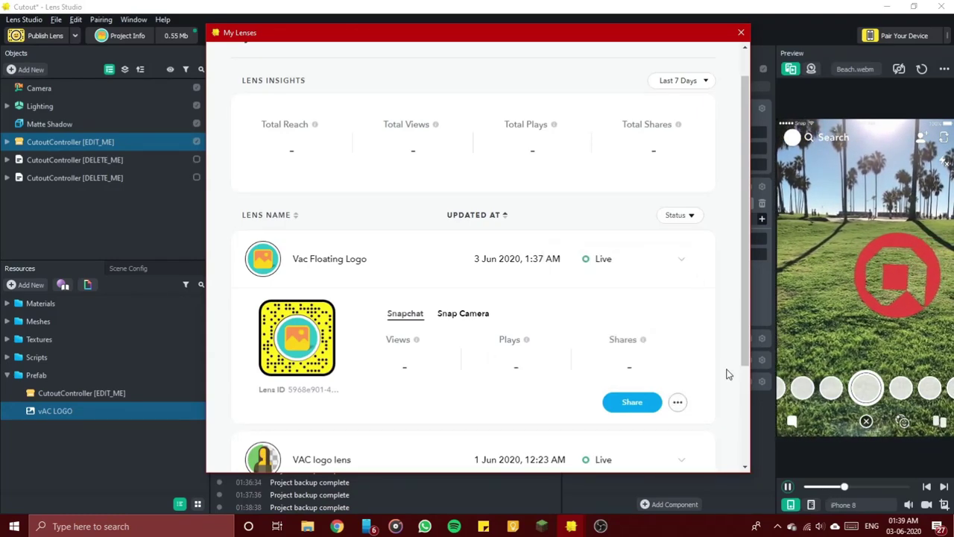